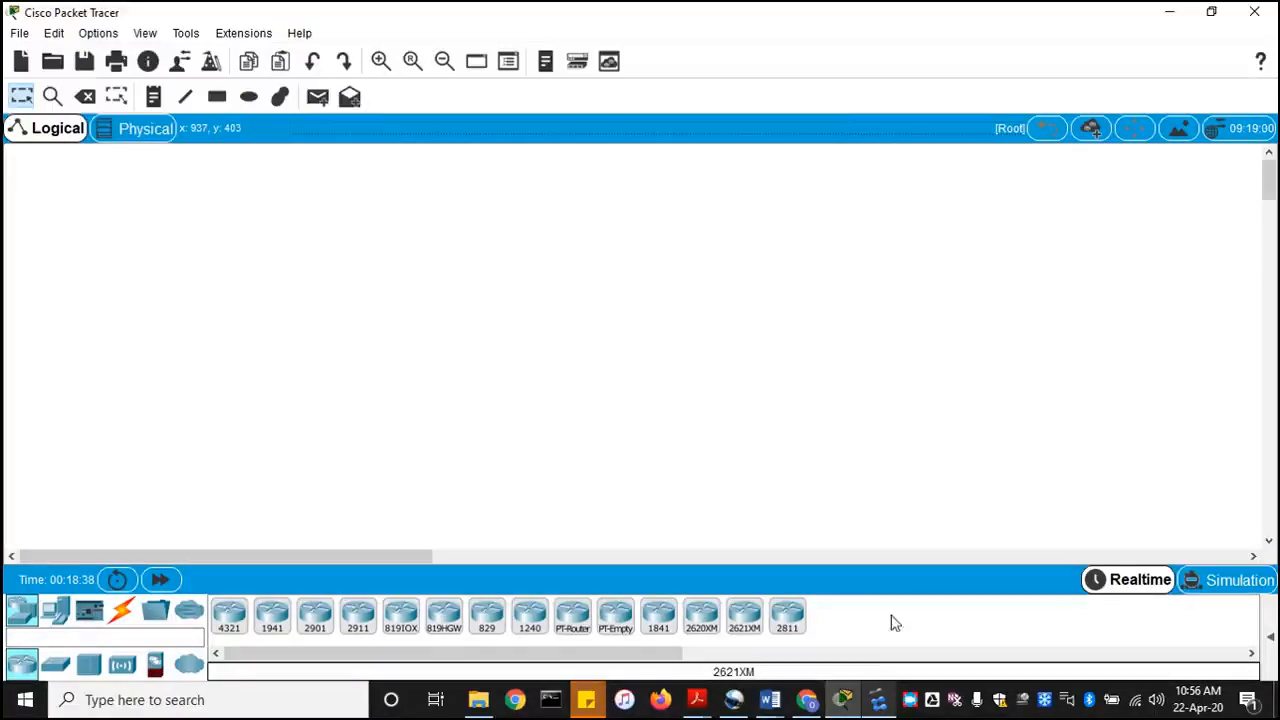
Step: Switch to eNSP to view its empty topology window, and return to Packet Tracer's logical workspace
{"action": "left_click", "coordinate": [880, 704]}
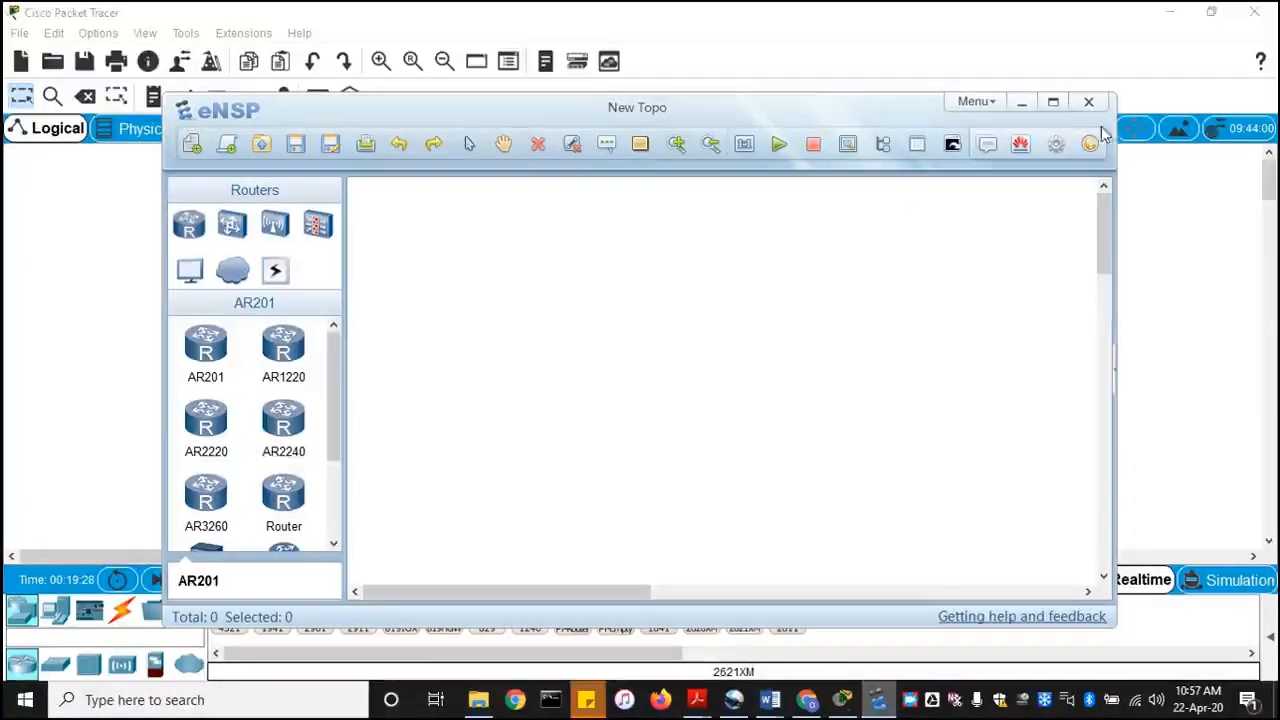
{"action": "left_click", "coordinate": [1023, 103]}
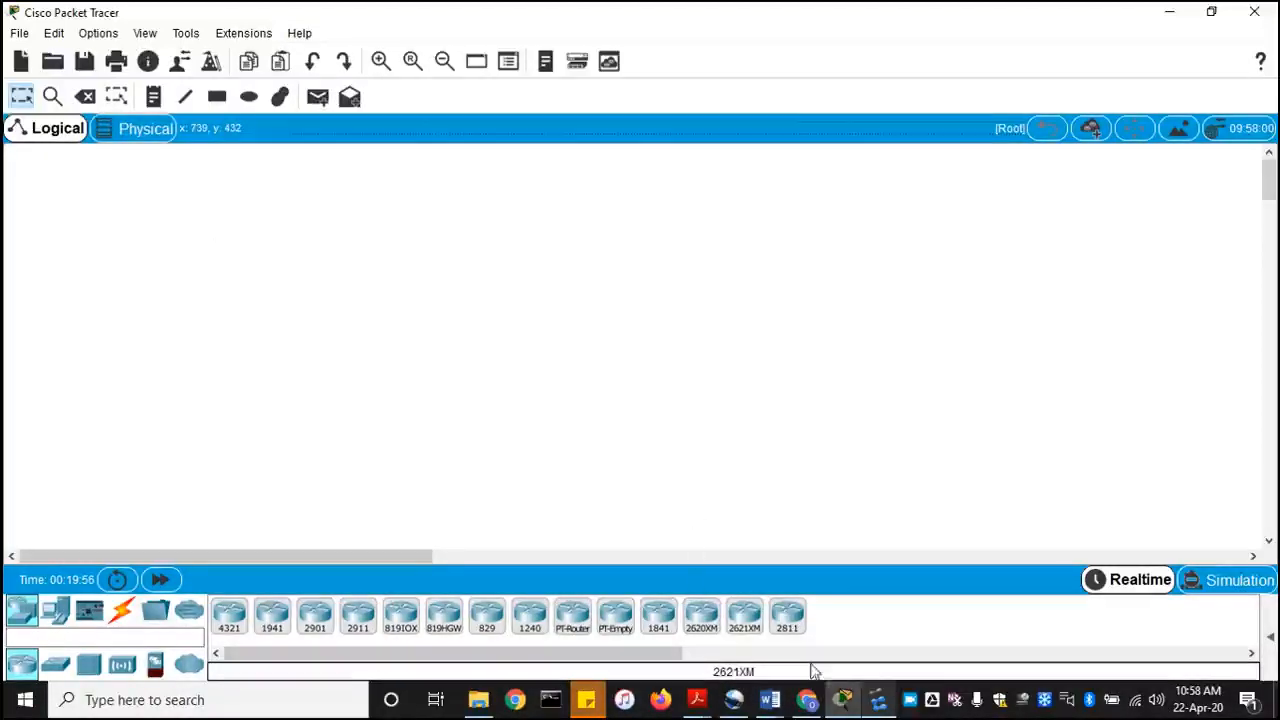
{"action": "left_click", "coordinate": [878, 699]}
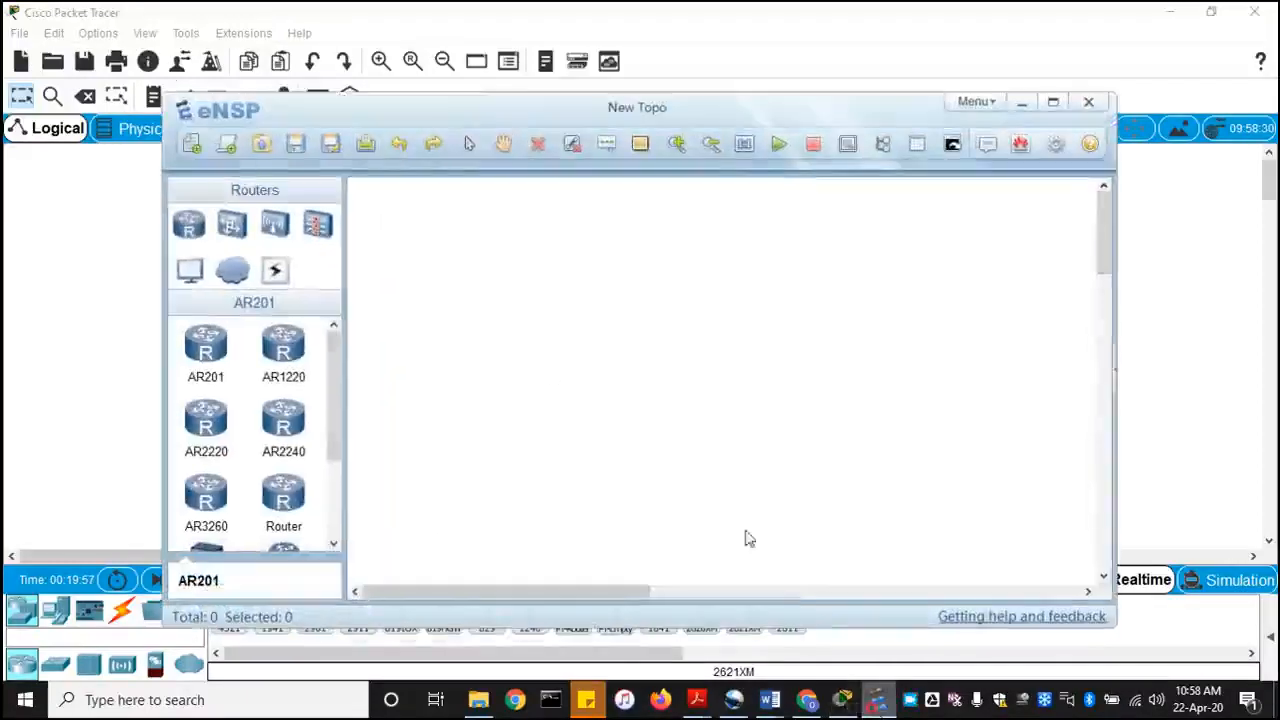
{"action": "left_click", "coordinate": [1026, 101]}
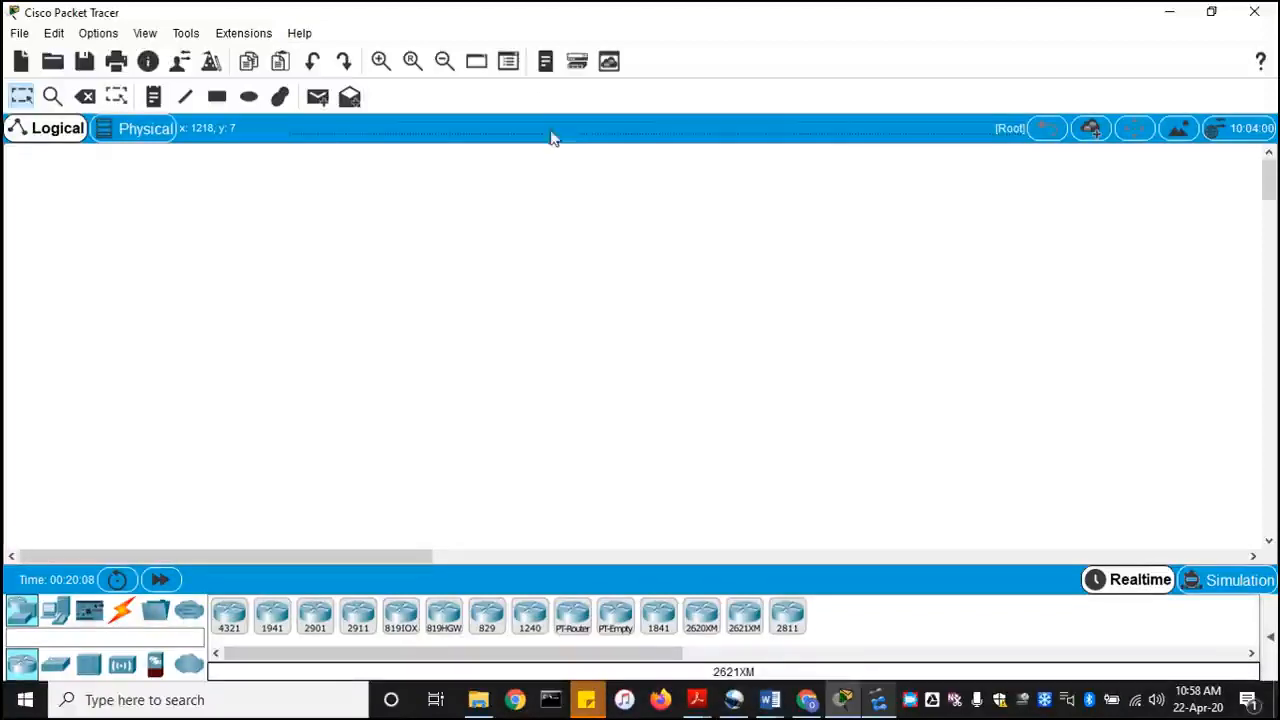
{"action": "left_click", "coordinate": [878, 703]}
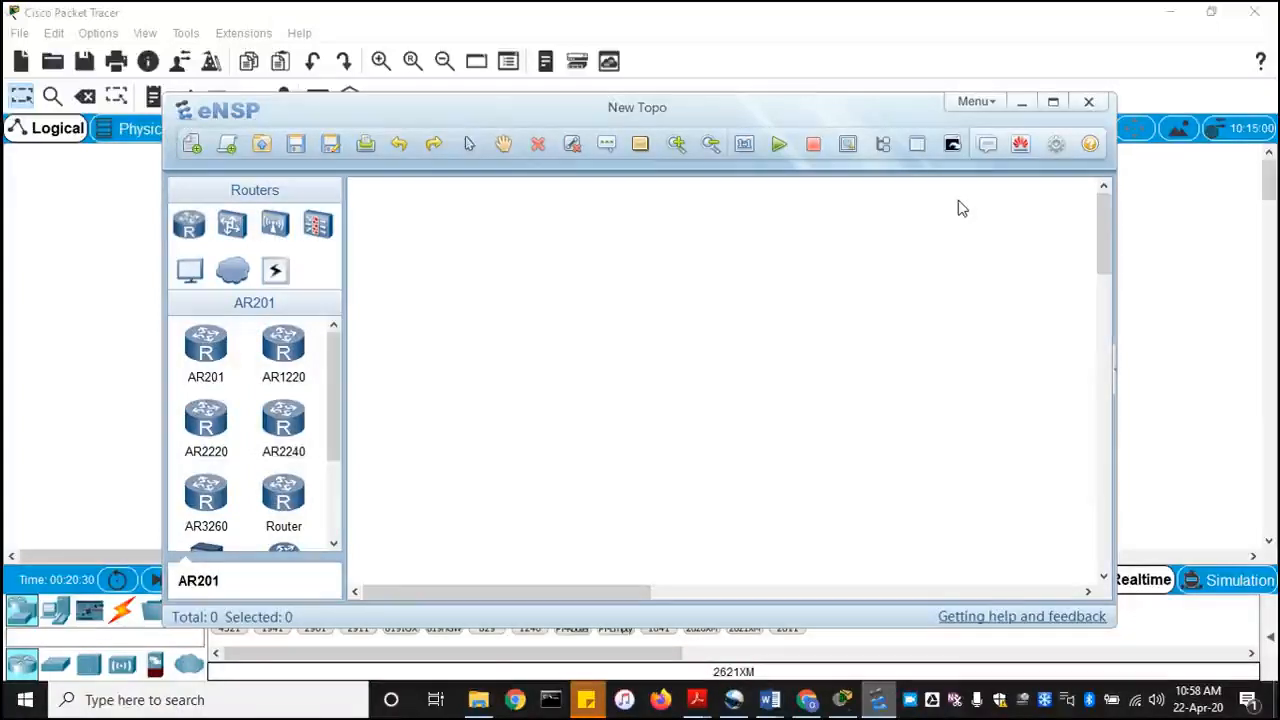
{"action": "left_click", "coordinate": [1021, 101]}
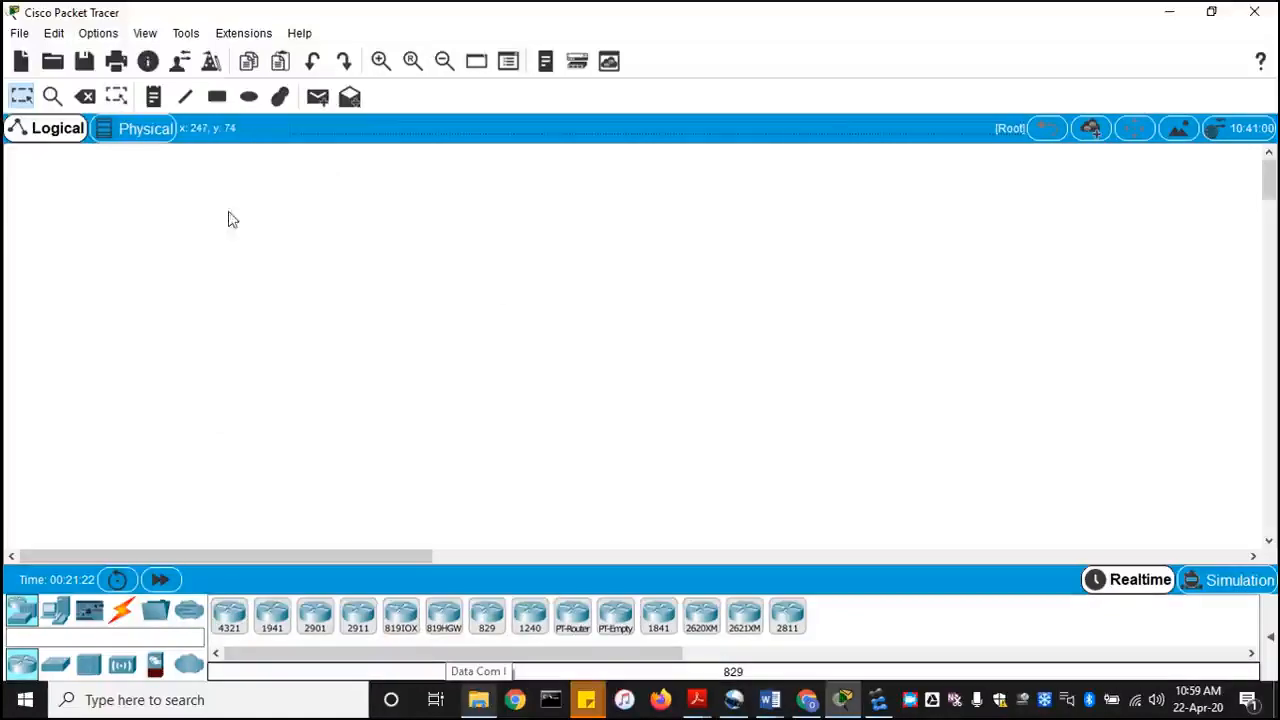
{"action": "left_click", "coordinate": [117, 128]}
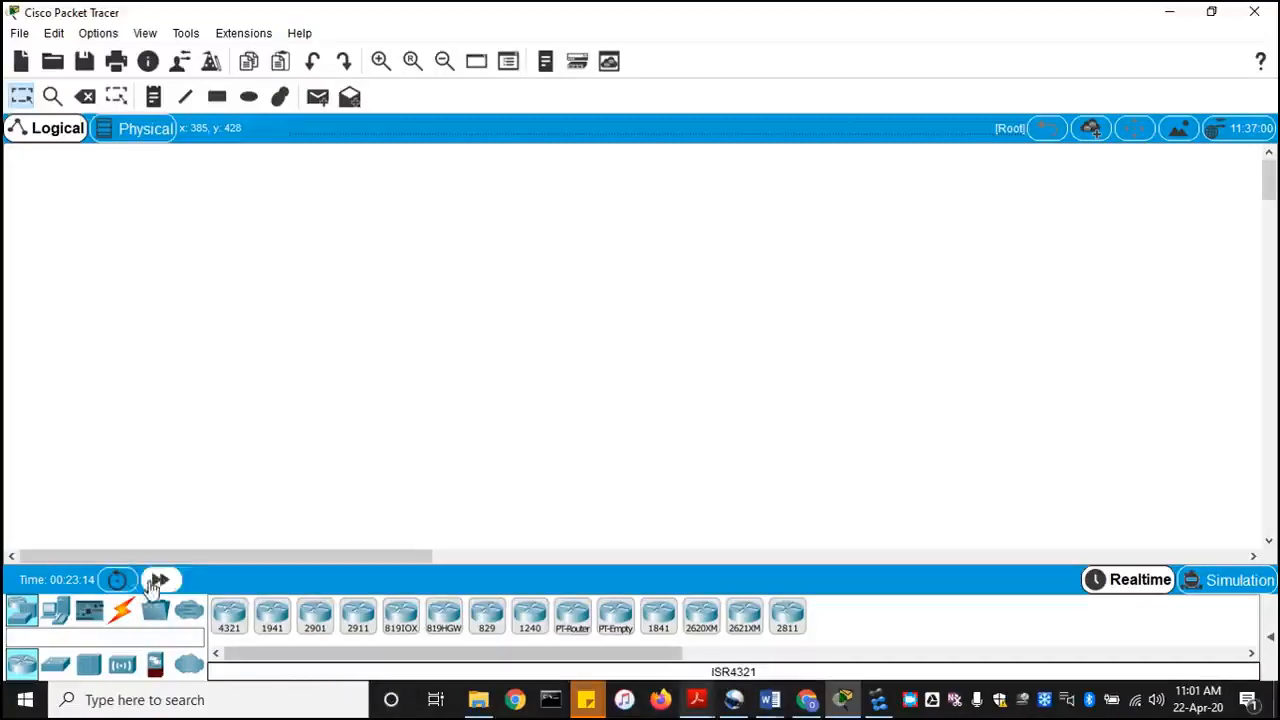
Step: Examine the models offered for end devices, components, connections, miscellaneous and multiuser connection
{"action": "left_click", "coordinate": [59, 607]}
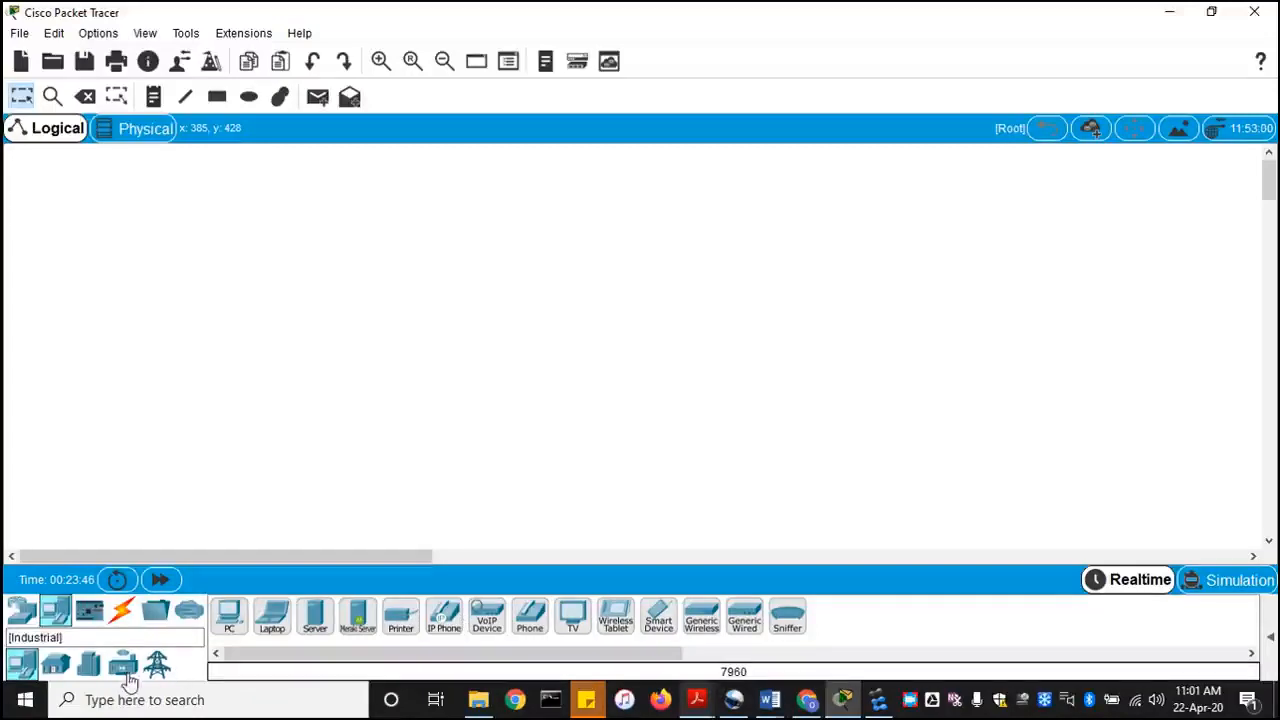
{"action": "left_click", "coordinate": [97, 616]}
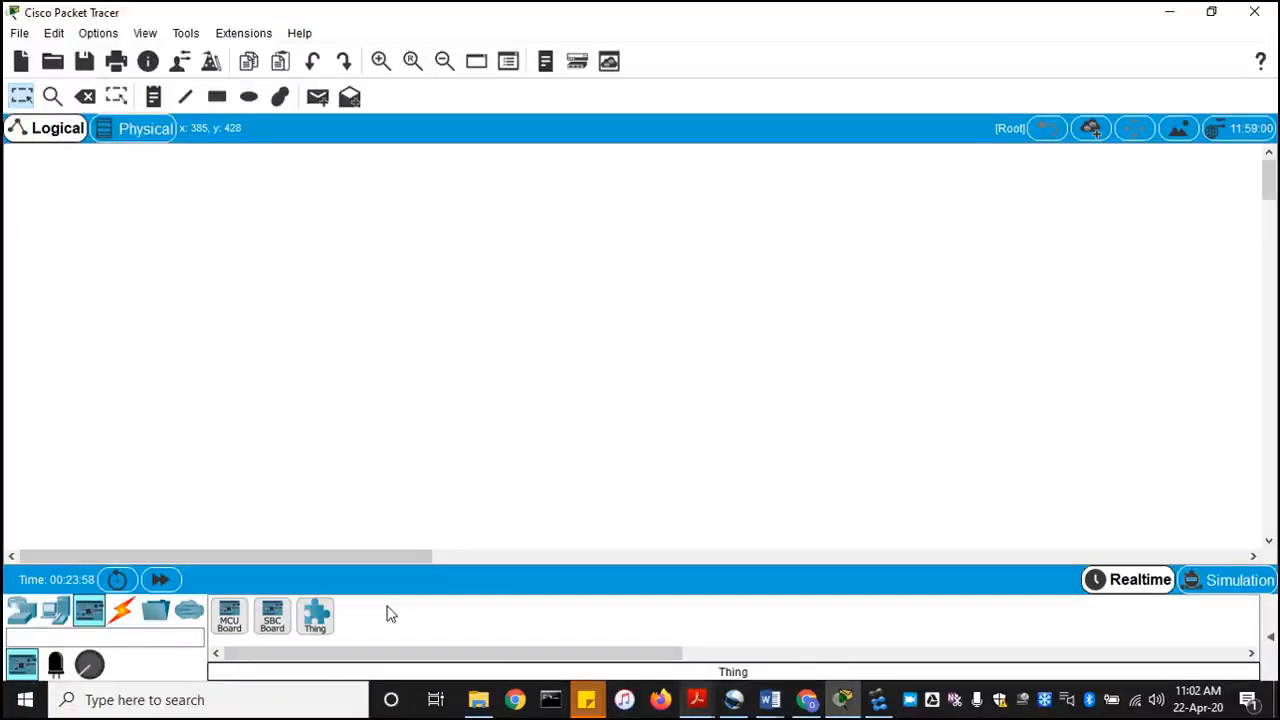
{"action": "left_click", "coordinate": [122, 612]}
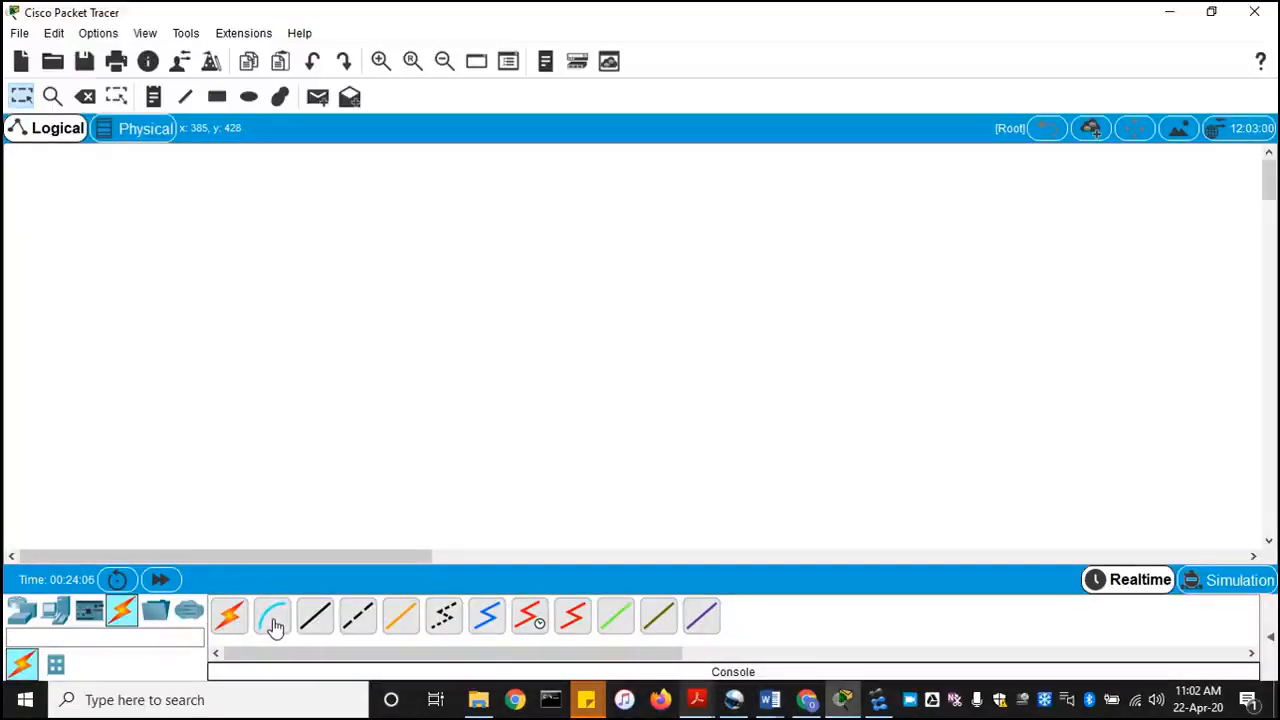
{"action": "left_click", "coordinate": [270, 612]}
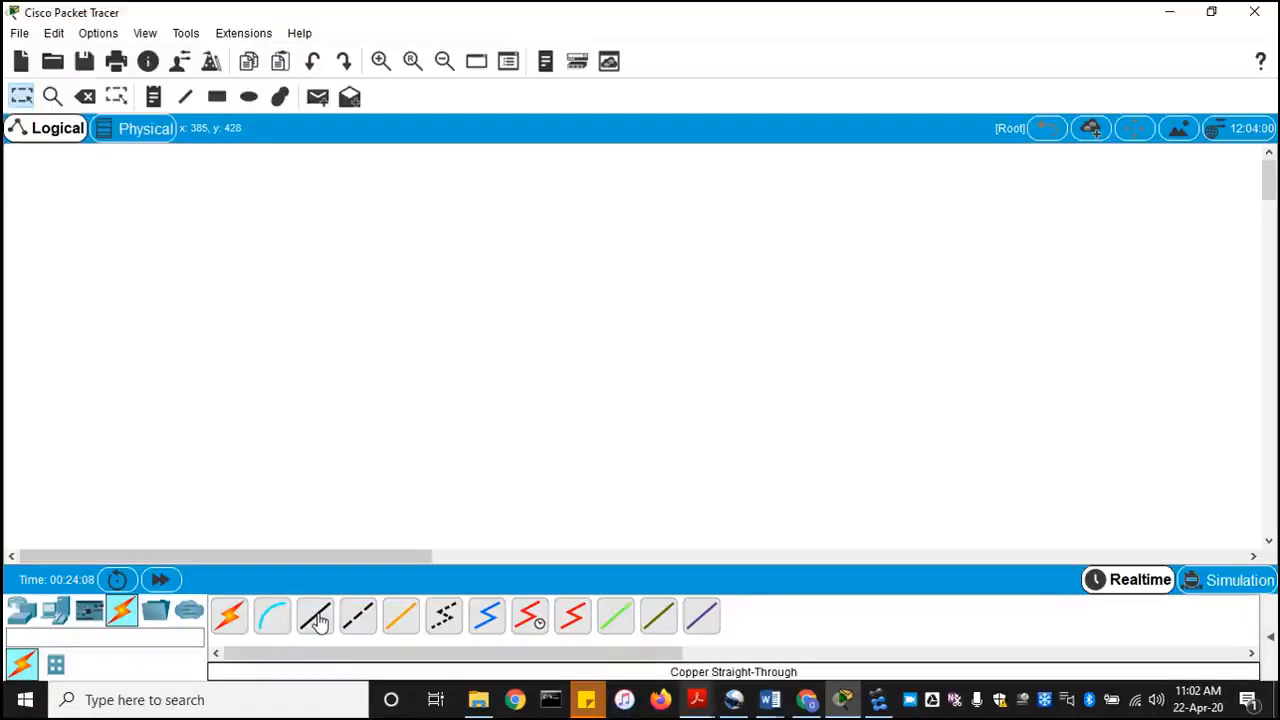
{"action": "left_click", "coordinate": [225, 618]}
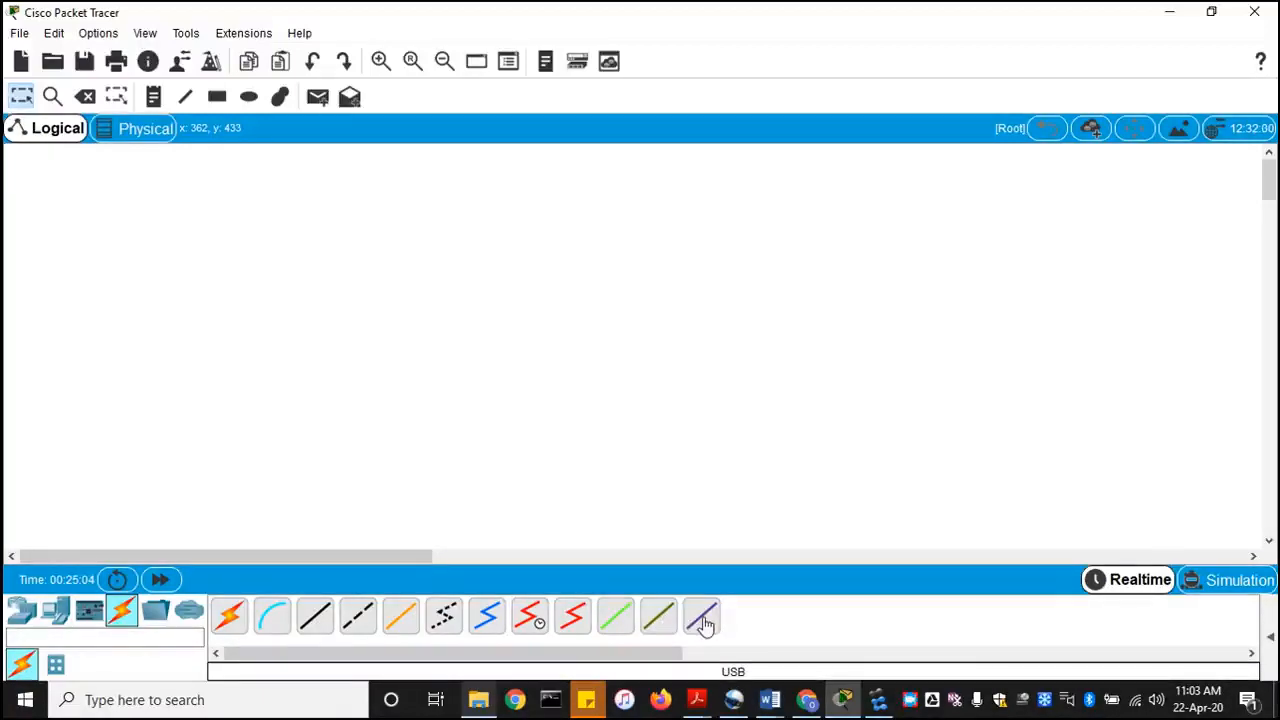
{"action": "left_click", "coordinate": [155, 611]}
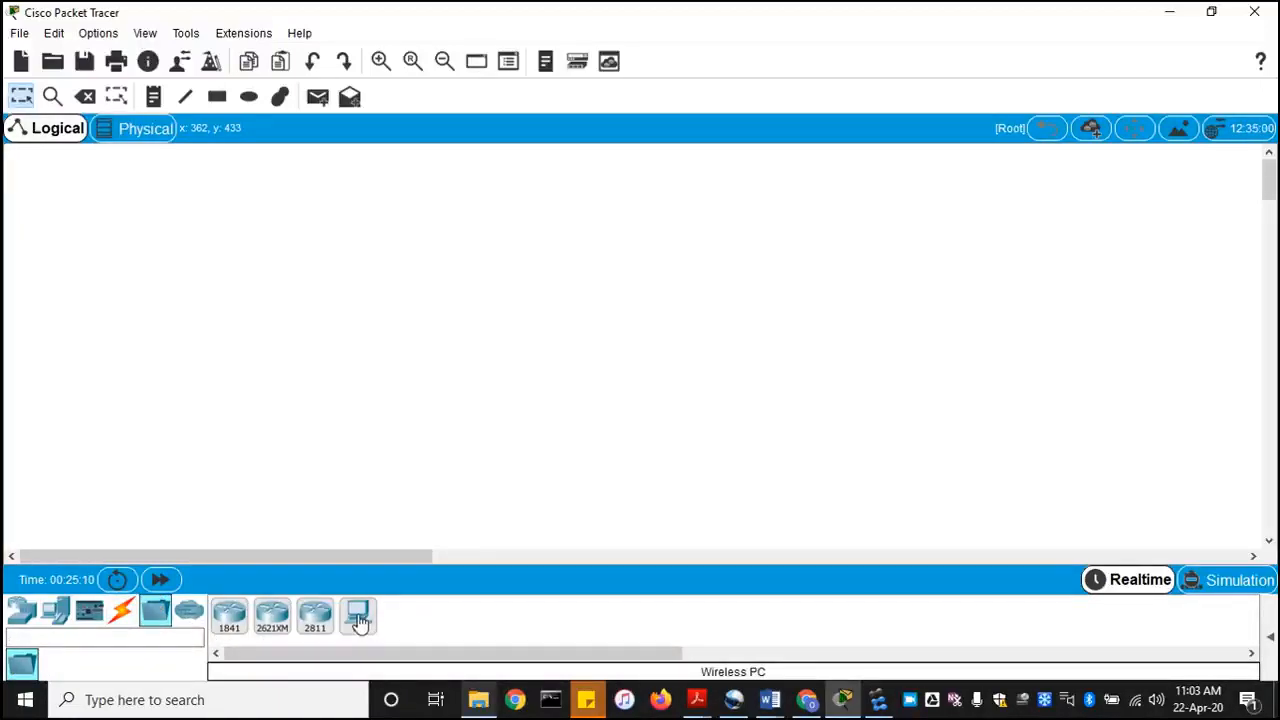
{"action": "left_click", "coordinate": [193, 614]}
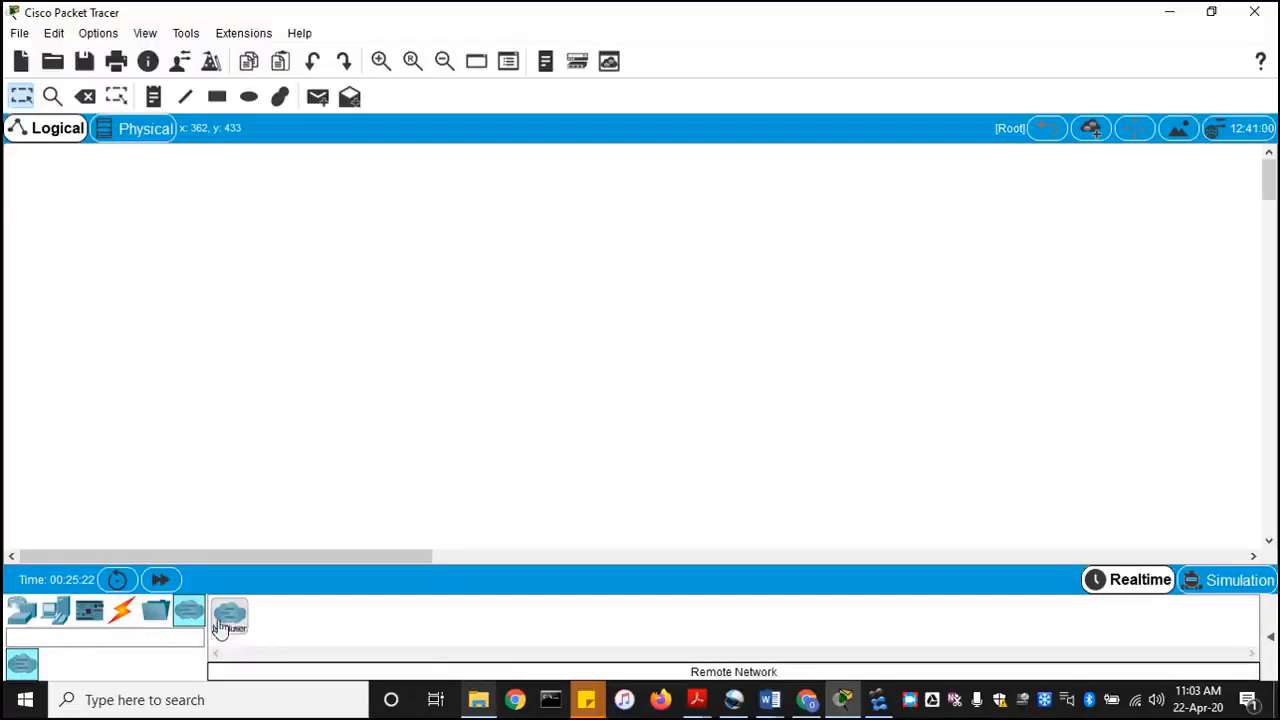
Step: Examine the network device models by type: routers, switches, hubs, wireless devices and security
{"action": "left_click", "coordinate": [22, 612]}
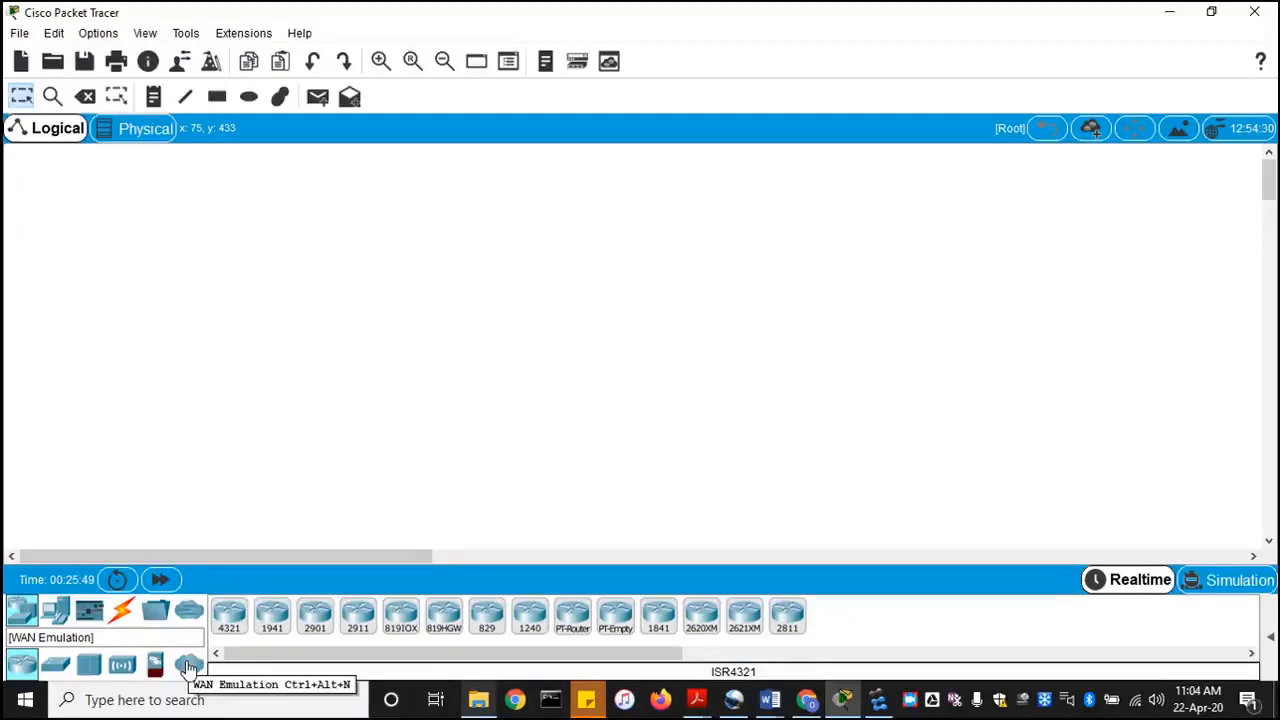
{"action": "left_click", "coordinate": [56, 665]}
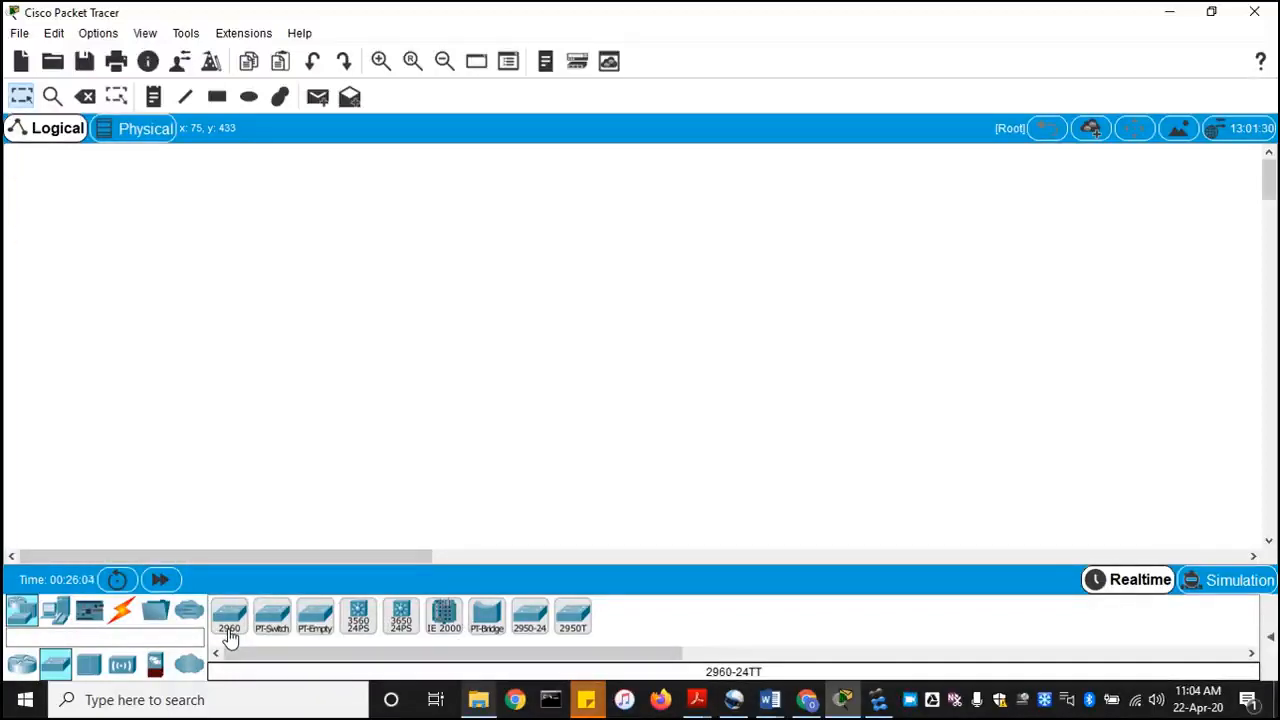
{"action": "left_click", "coordinate": [89, 664]}
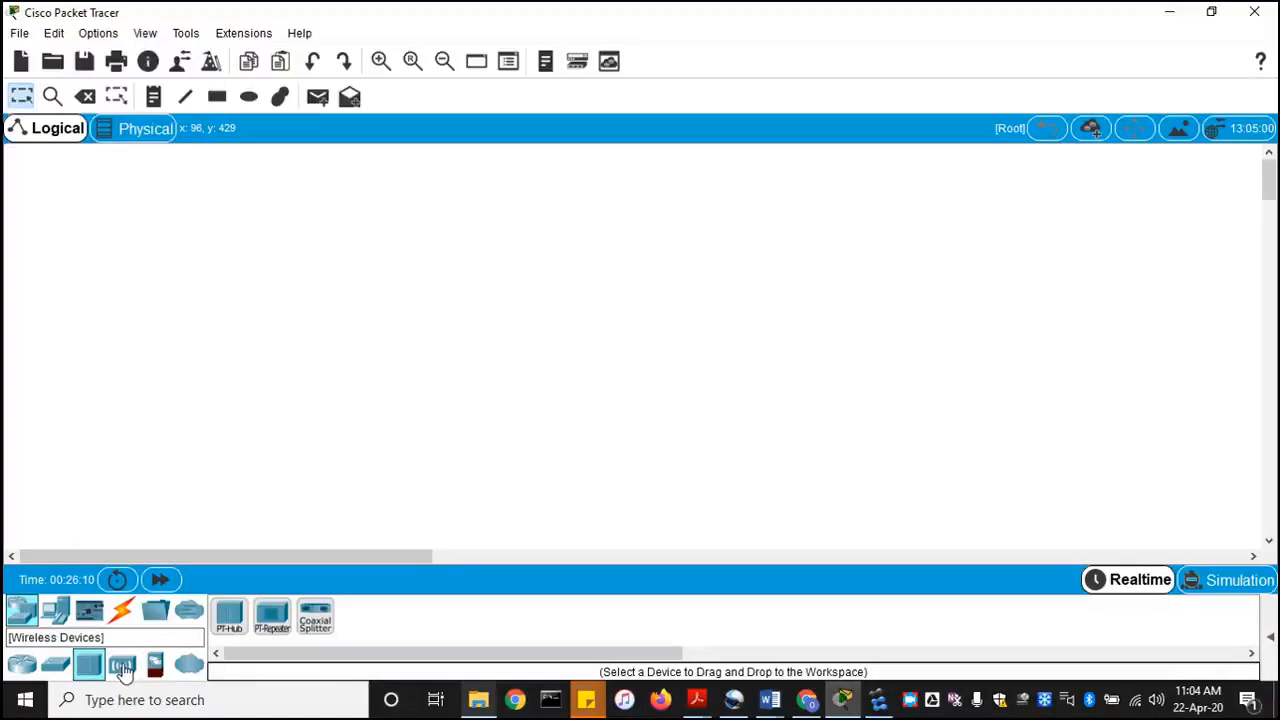
{"action": "left_click", "coordinate": [121, 665]}
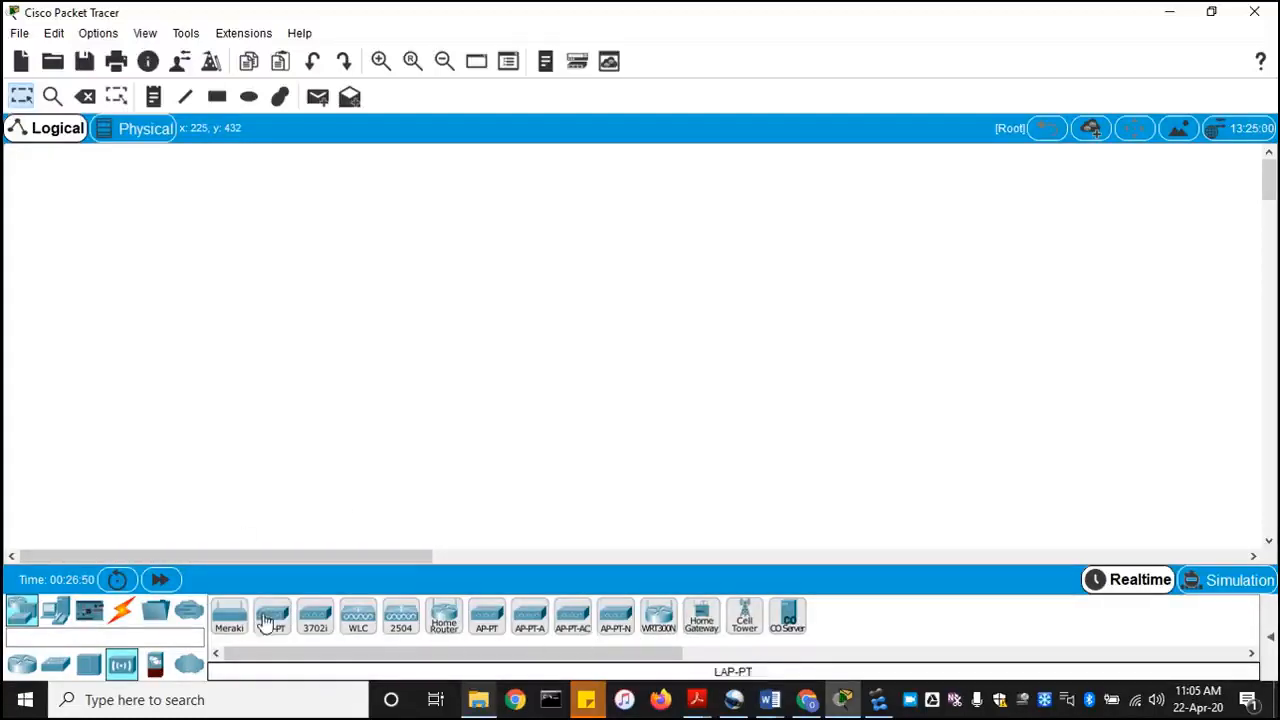
{"action": "left_click", "coordinate": [155, 664]}
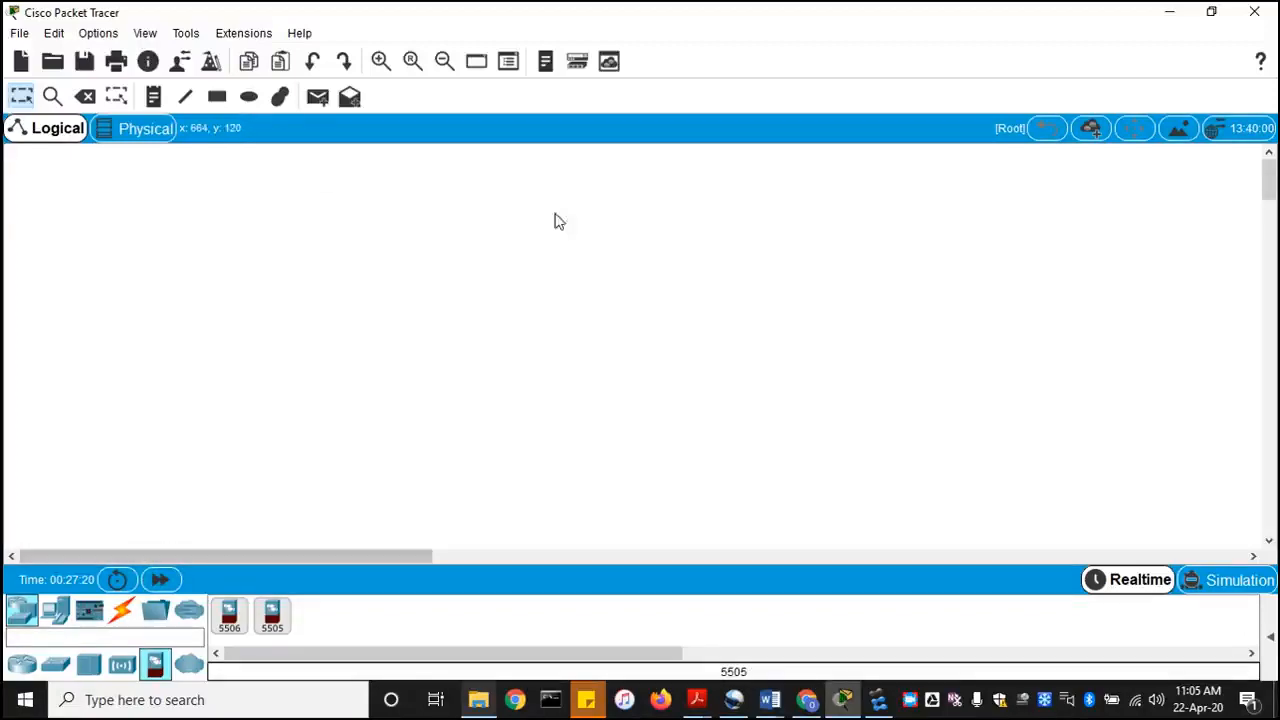
{"action": "left_click", "coordinate": [22, 664]}
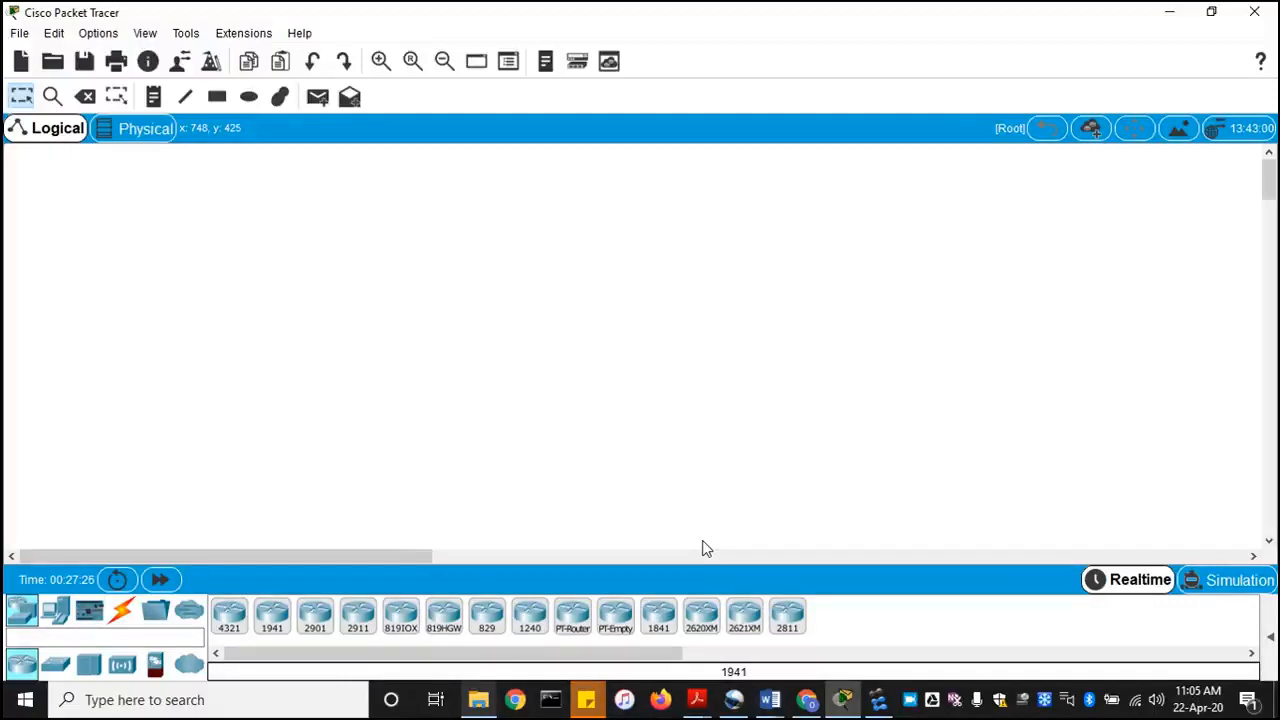
Step: Place two 2960 switches side by side in the workspace and check the first one's physical device view
{"action": "left_click", "coordinate": [57, 666]}
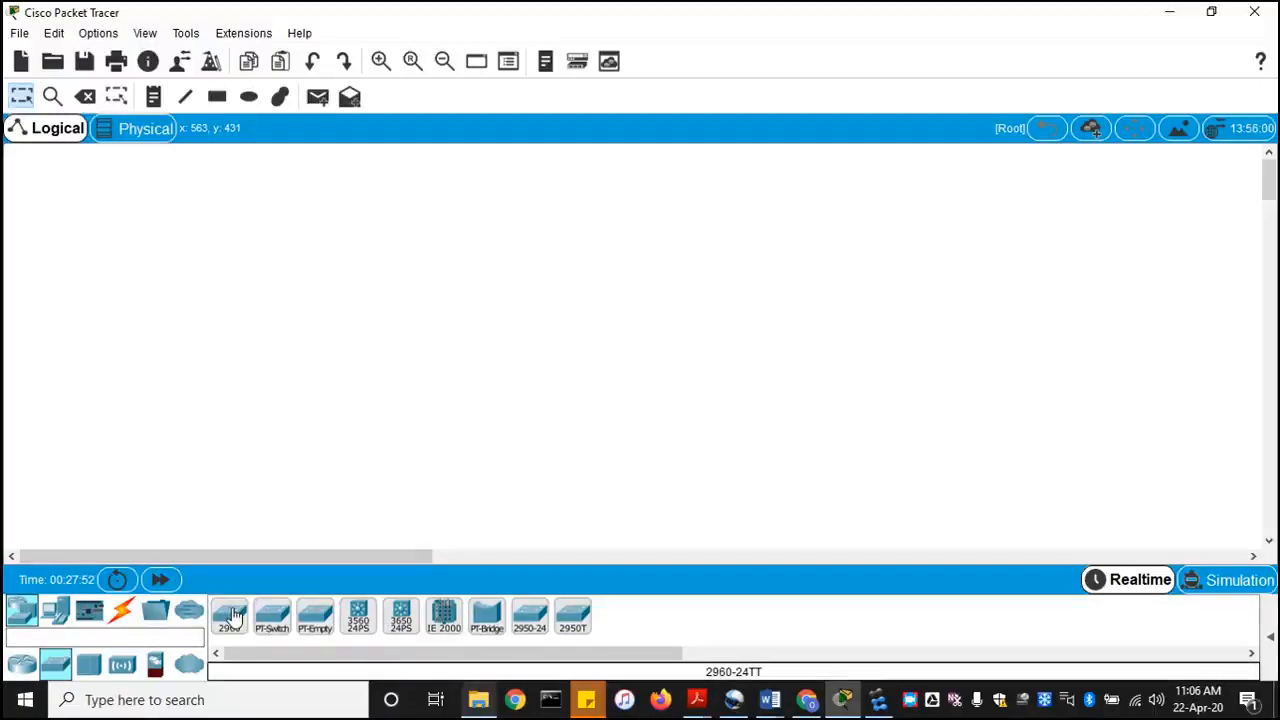
{"action": "left_click_drag", "start_coordinate": [231, 619], "coordinate": [486, 331]}
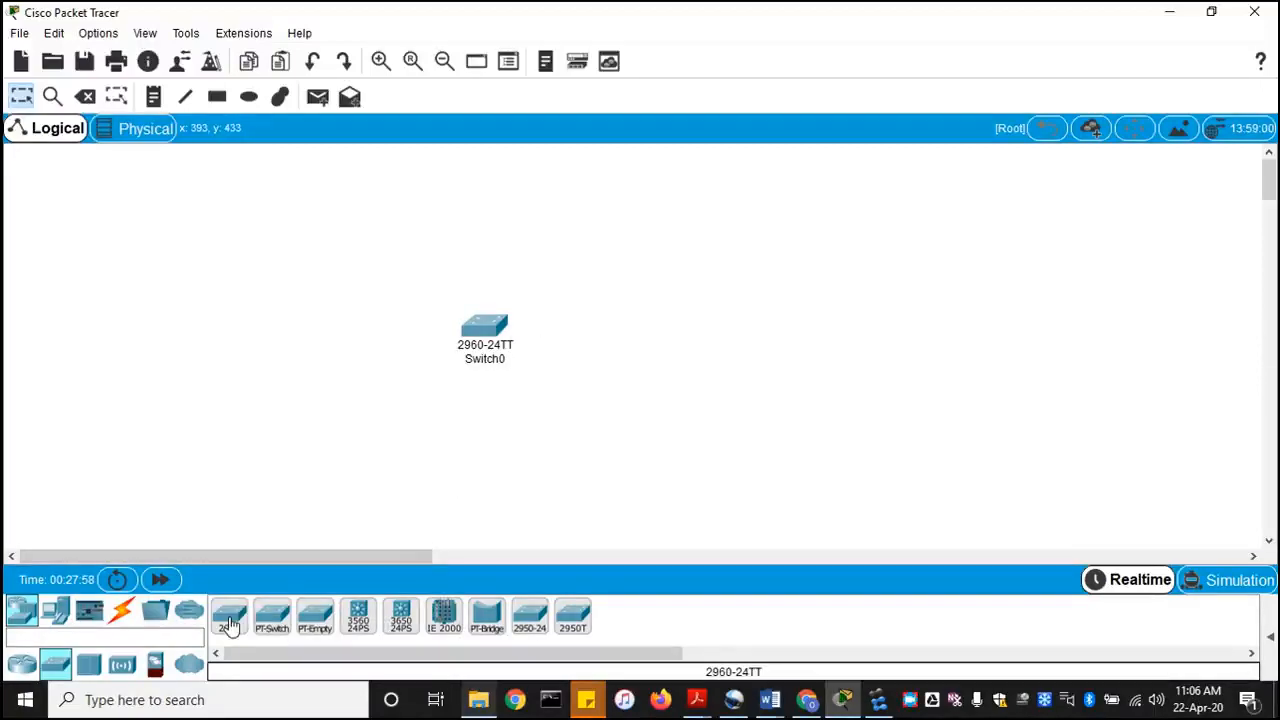
{"action": "left_click_drag", "start_coordinate": [229, 621], "coordinate": [705, 329]}
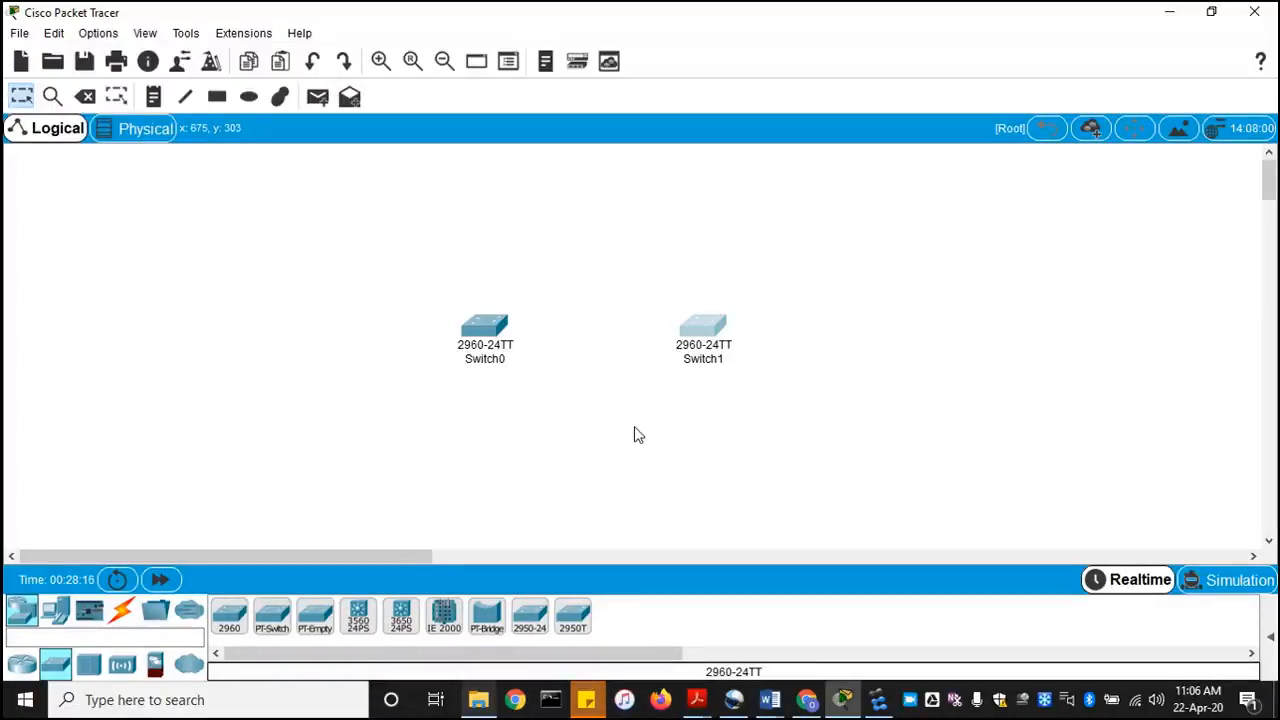
{"action": "left_click", "coordinate": [480, 332]}
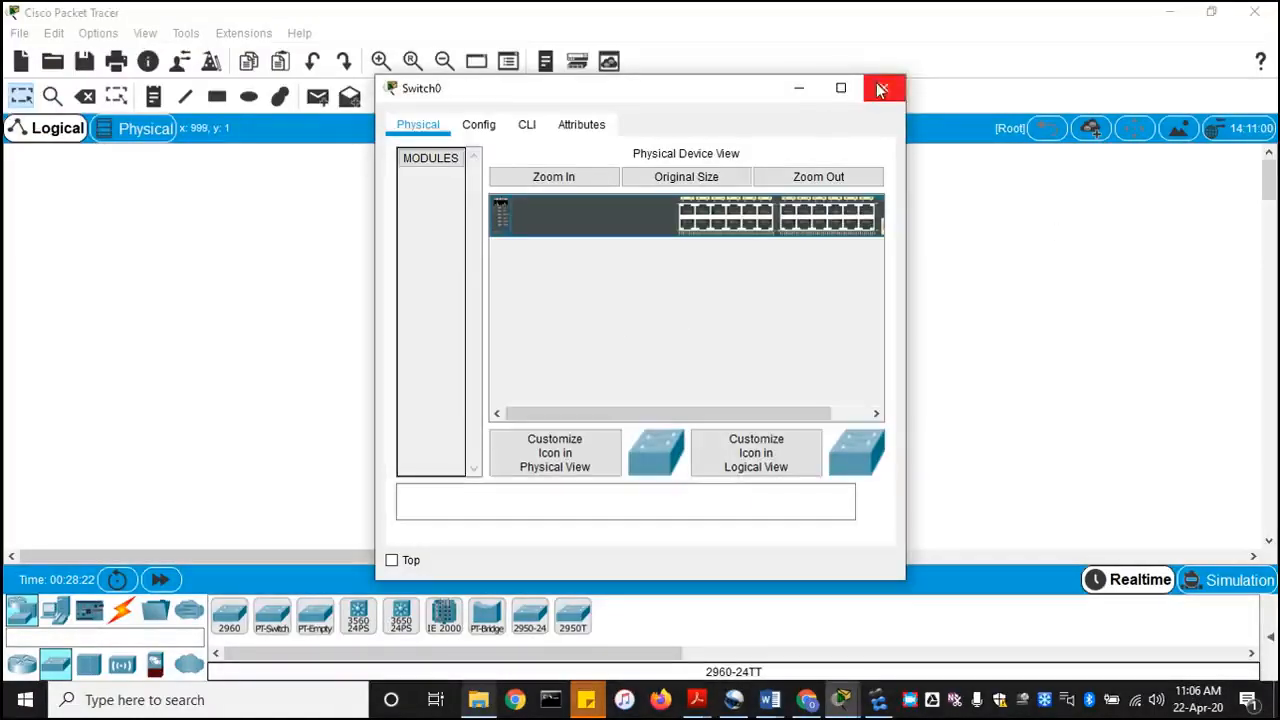
{"action": "left_click", "coordinate": [880, 90]}
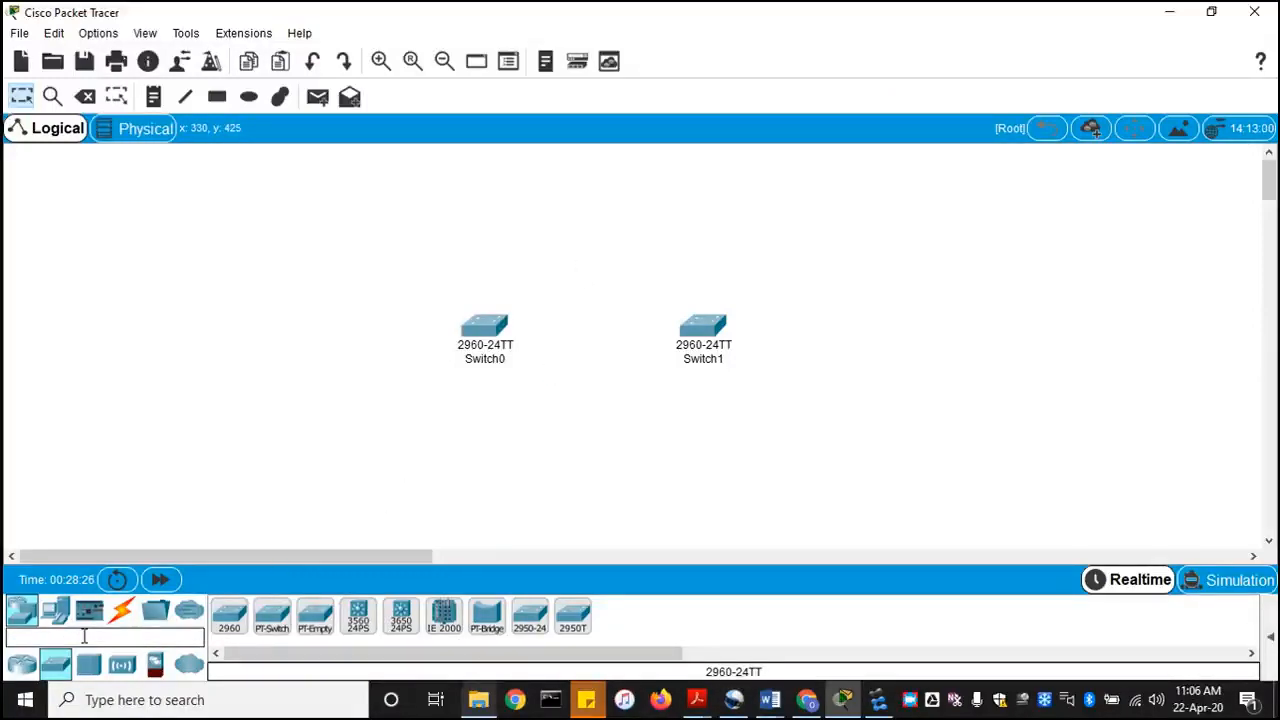
Step: Place a PC below and left of Switch0, and adjust the spacing of the PC and both switches
{"action": "left_click", "coordinate": [25, 618]}
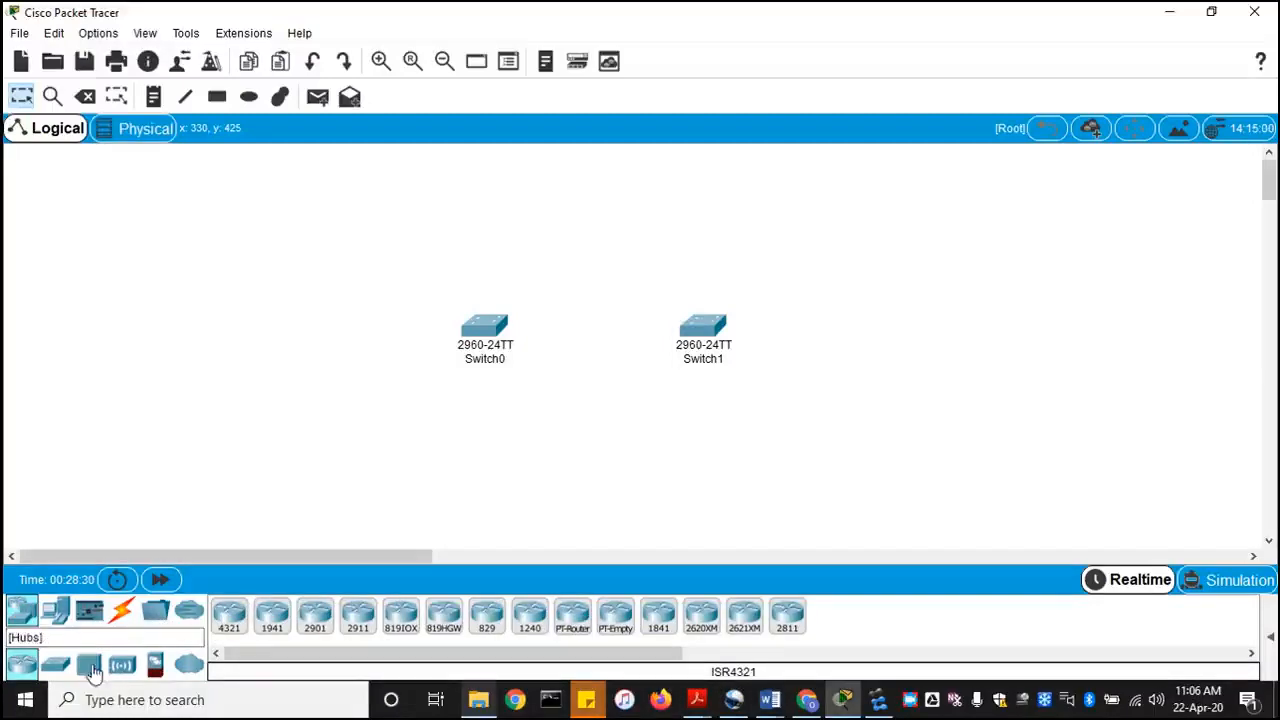
{"action": "left_click", "coordinate": [57, 618]}
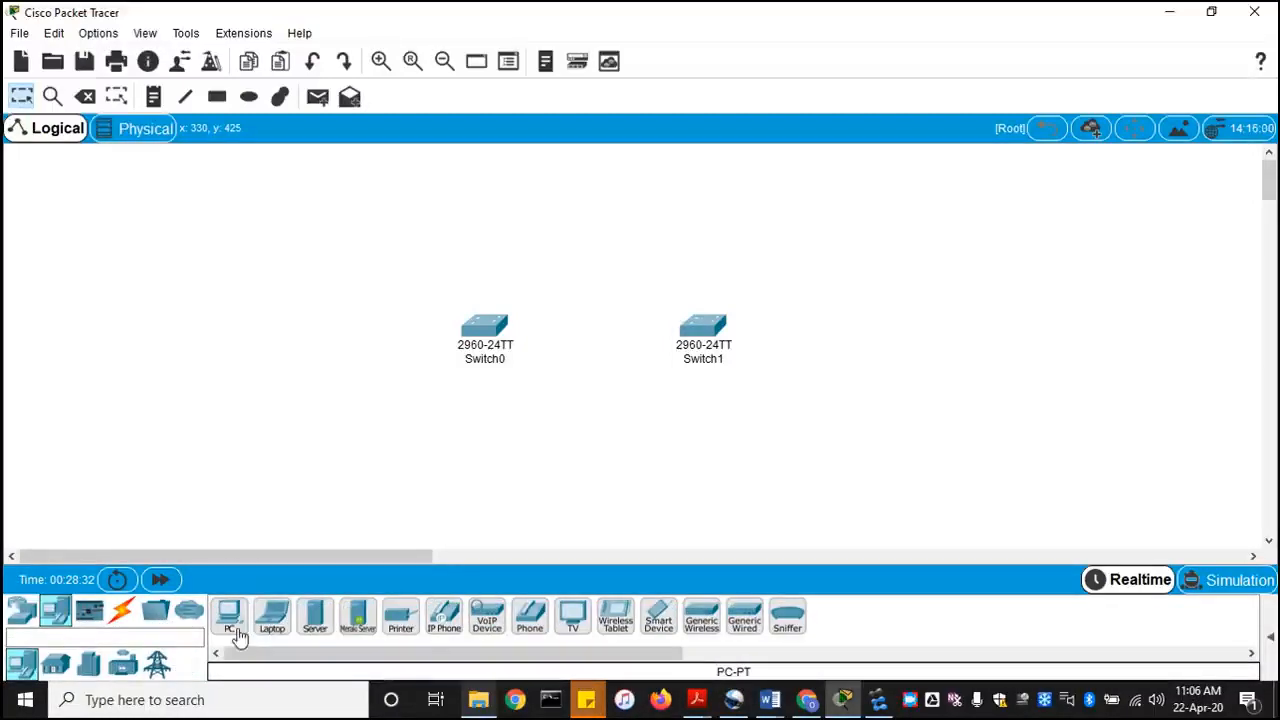
{"action": "left_click_drag", "start_coordinate": [231, 600], "coordinate": [255, 415]}
{"action": "left_click", "coordinate": [286, 422]}
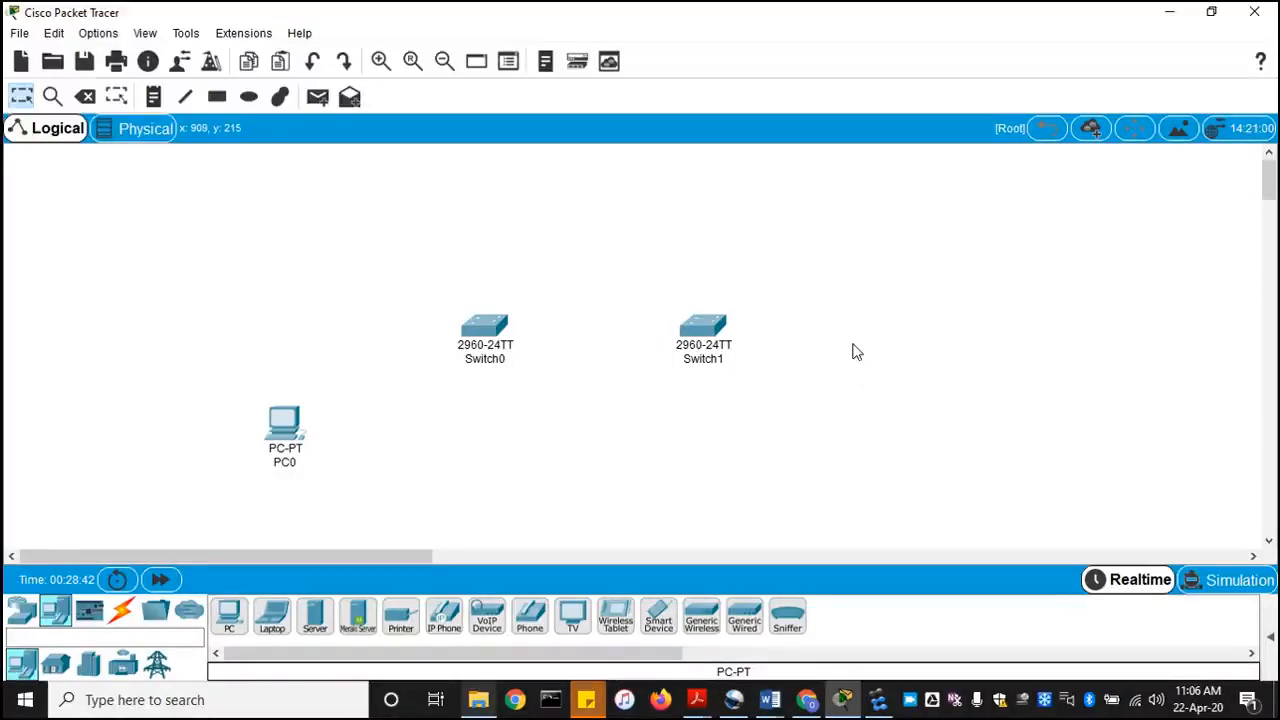
{"action": "left_click_drag", "start_coordinate": [285, 422], "coordinate": [338, 431]}
{"action": "left_click_drag", "start_coordinate": [482, 327], "coordinate": [436, 331]}
{"action": "left_click_drag", "start_coordinate": [358, 428], "coordinate": [337, 426]}
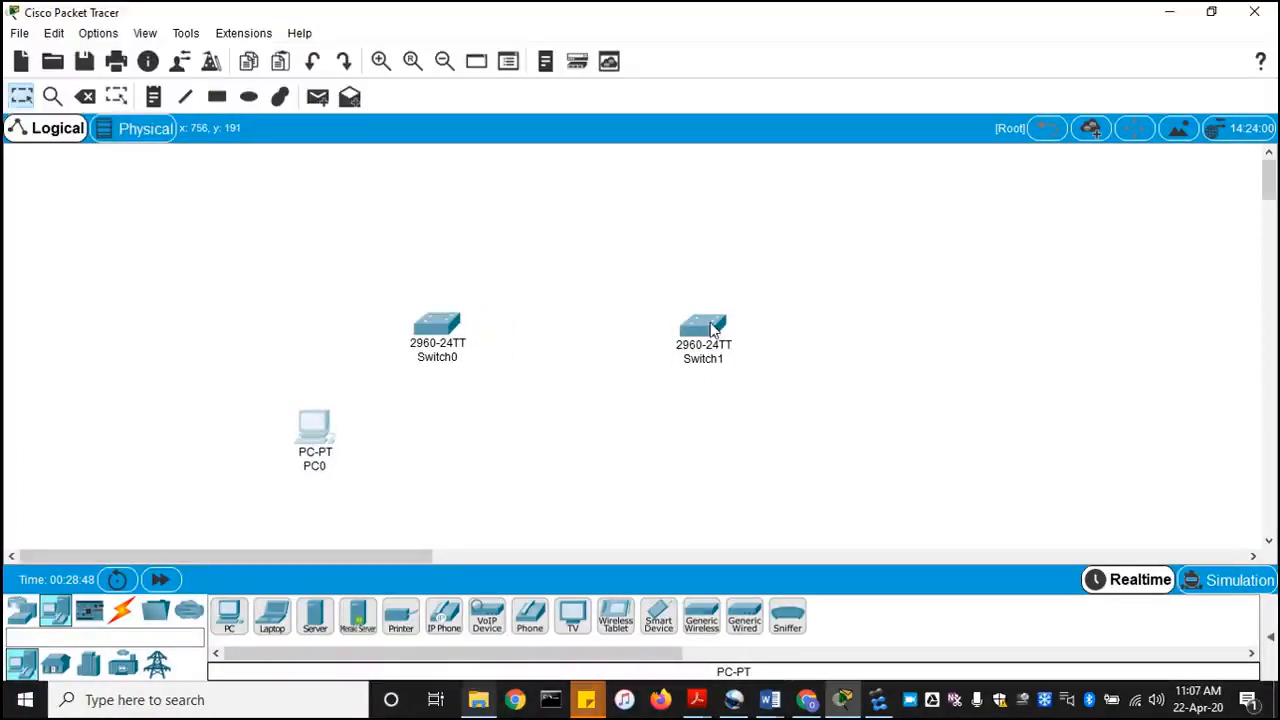
{"action": "left_click_drag", "start_coordinate": [713, 330], "coordinate": [704, 330]}
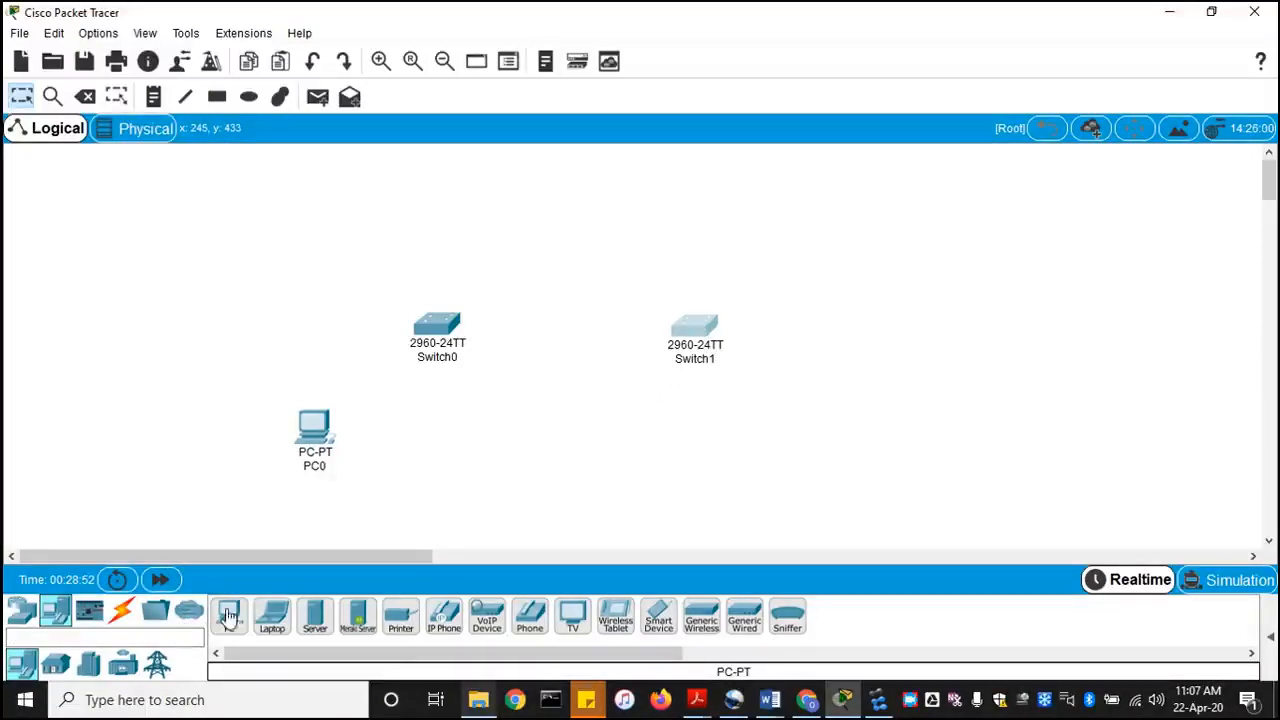
Step: Add a second PC and two laptops in a row beside PC0, beneath Switch0
{"action": "left_click_drag", "start_coordinate": [228, 615], "coordinate": [381, 431]}
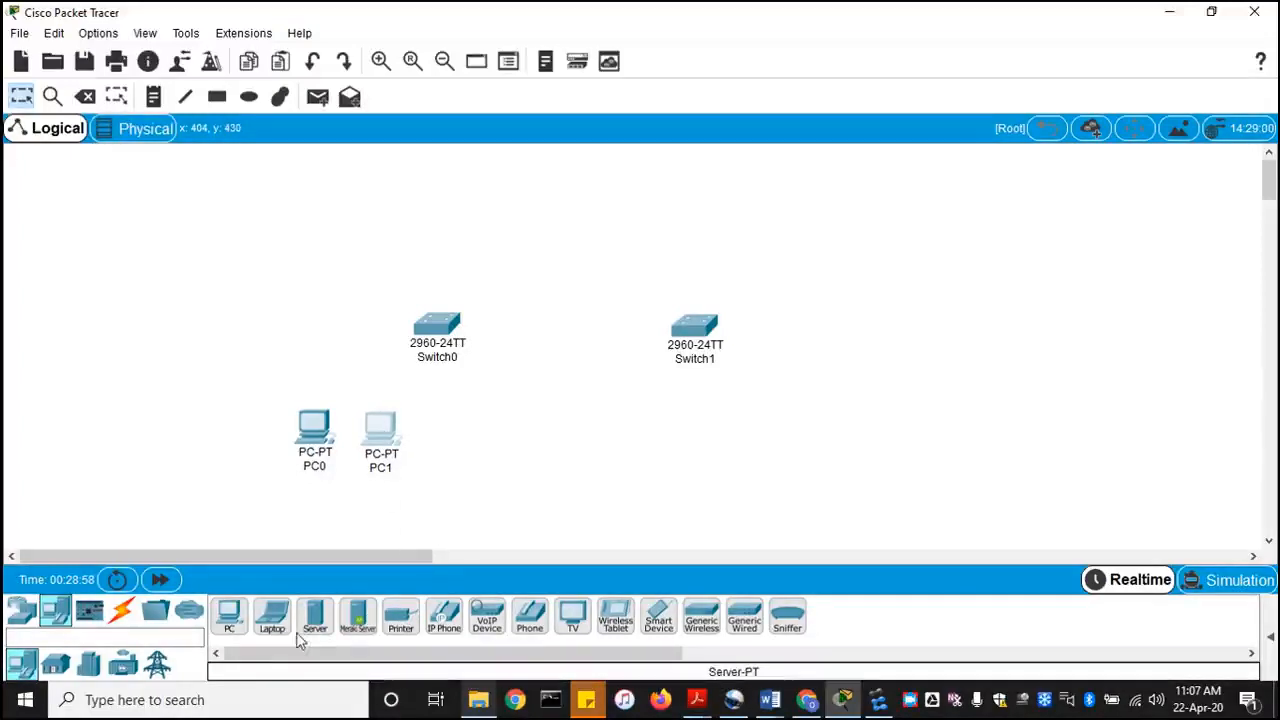
{"action": "left_click_drag", "start_coordinate": [272, 615], "coordinate": [447, 444]}
{"action": "left_click_drag", "start_coordinate": [229, 615], "coordinate": [518, 439]}
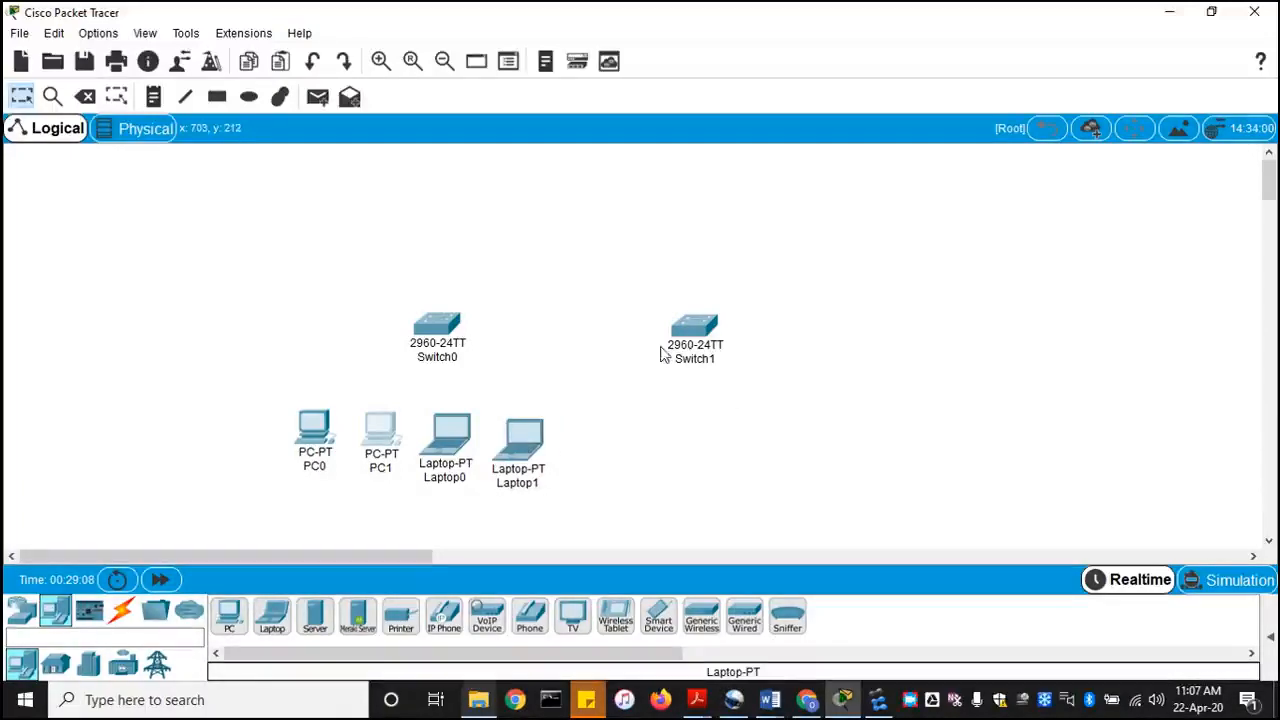
Step: Place two PCs and a laptop in a row beneath Switch1, and a server above and to the right of that switch
{"action": "left_click_drag", "start_coordinate": [229, 620], "coordinate": [703, 429]}
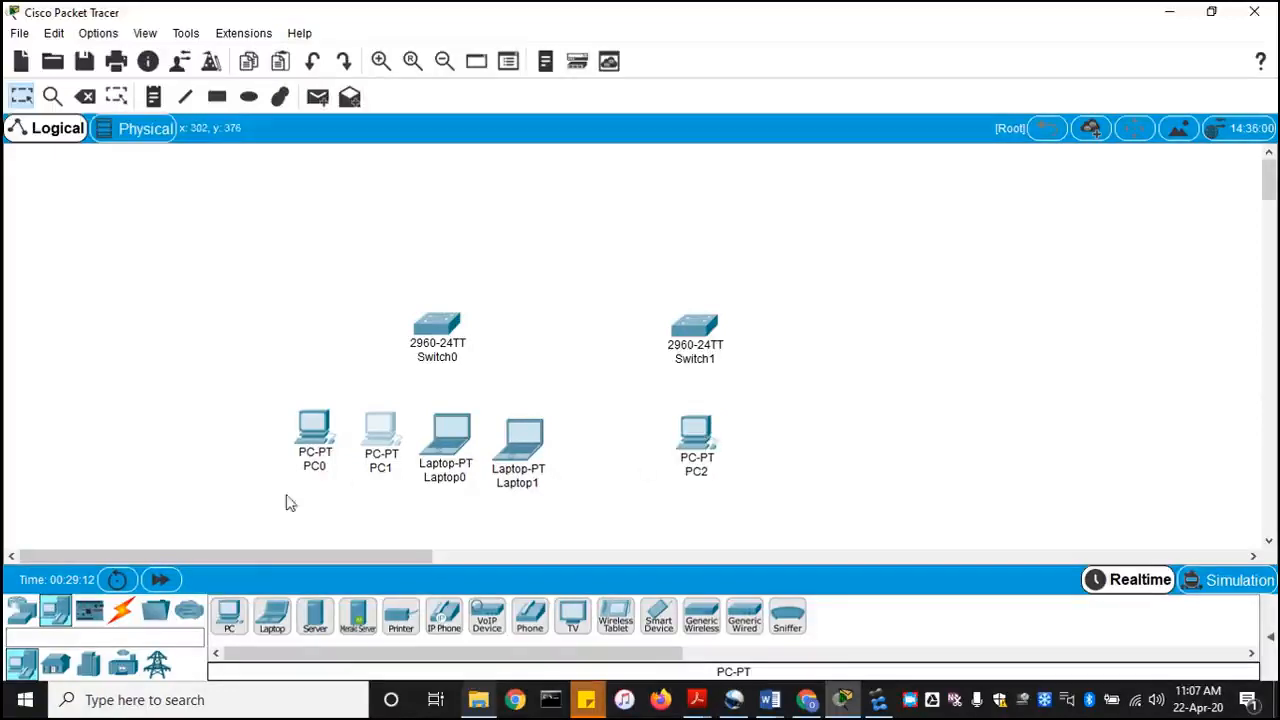
{"action": "left_click_drag", "start_coordinate": [244, 607], "coordinate": [755, 445]}
{"action": "left_click_drag", "start_coordinate": [272, 618], "coordinate": [829, 443]}
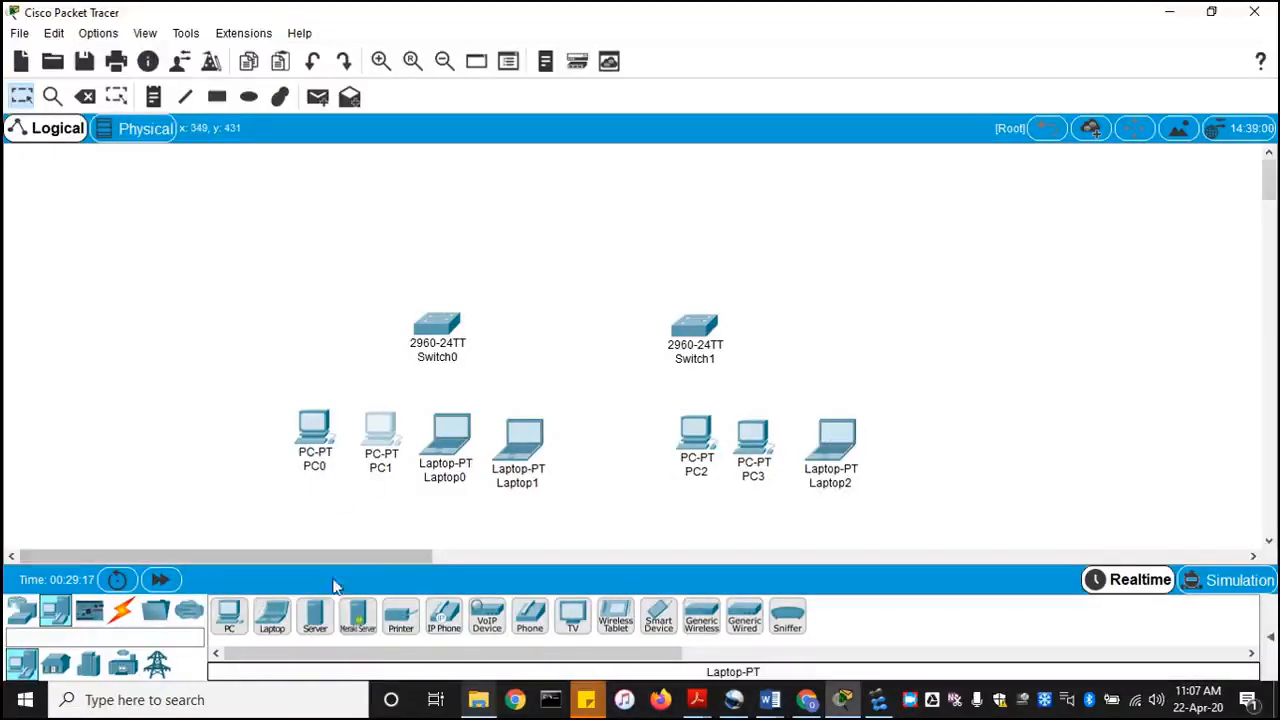
{"action": "left_click_drag", "start_coordinate": [315, 618], "coordinate": [1096, 248]}
{"action": "left_click_drag", "start_coordinate": [962, 282], "coordinate": [971, 269]}
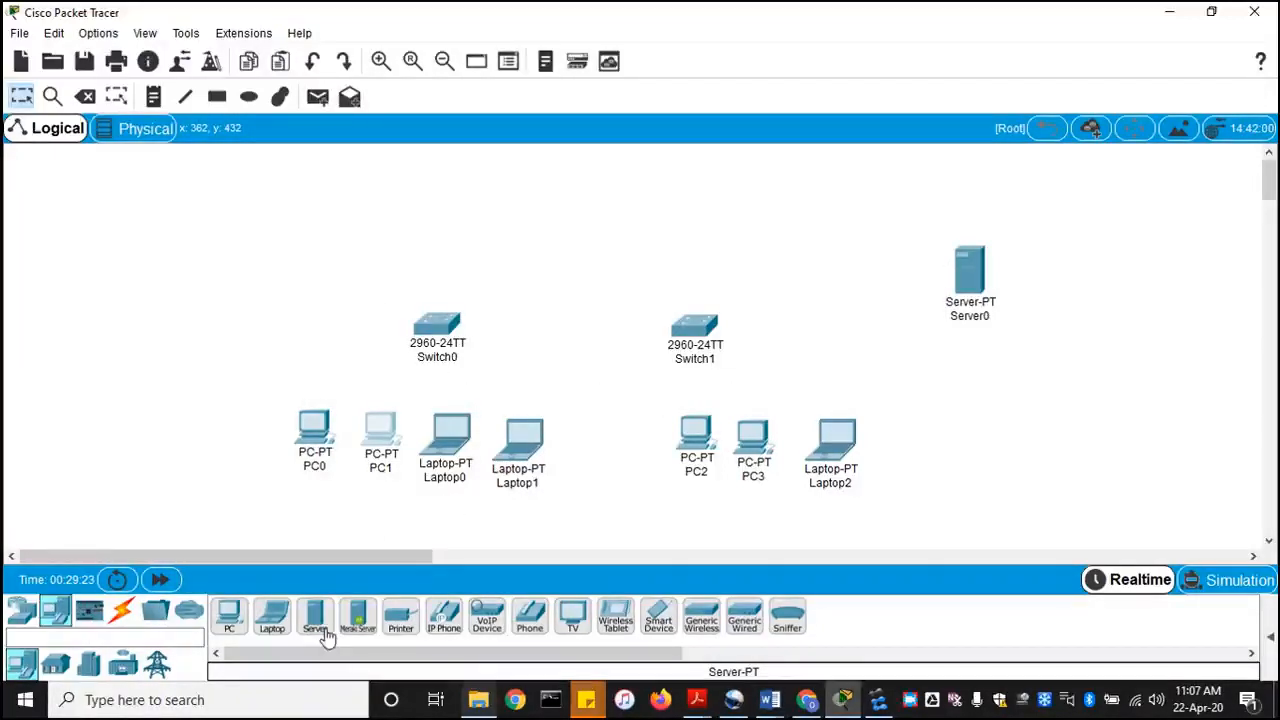
Step: Place a second server above and to the left of Switch0, and shift the two PCs and two laptops beneath that switch slightly left
{"action": "left_click_drag", "start_coordinate": [316, 620], "coordinate": [256, 265]}
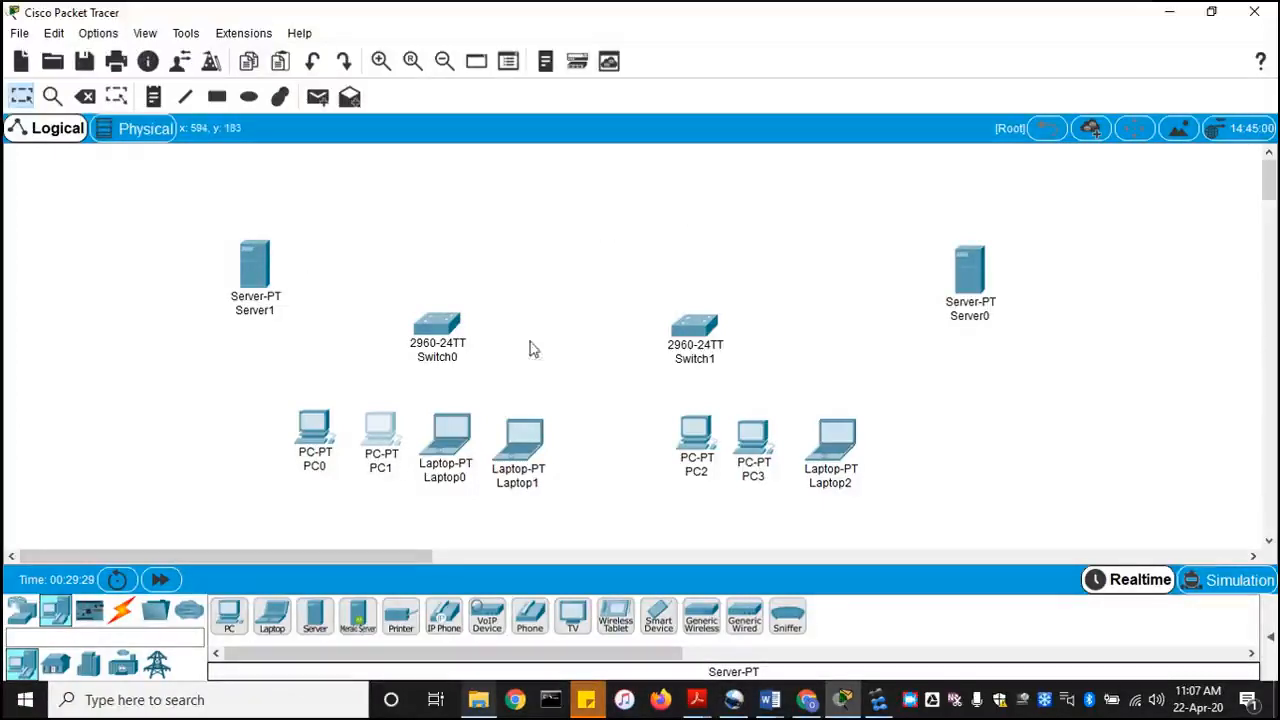
{"action": "left_click_drag", "start_coordinate": [314, 462], "coordinate": [298, 460]}
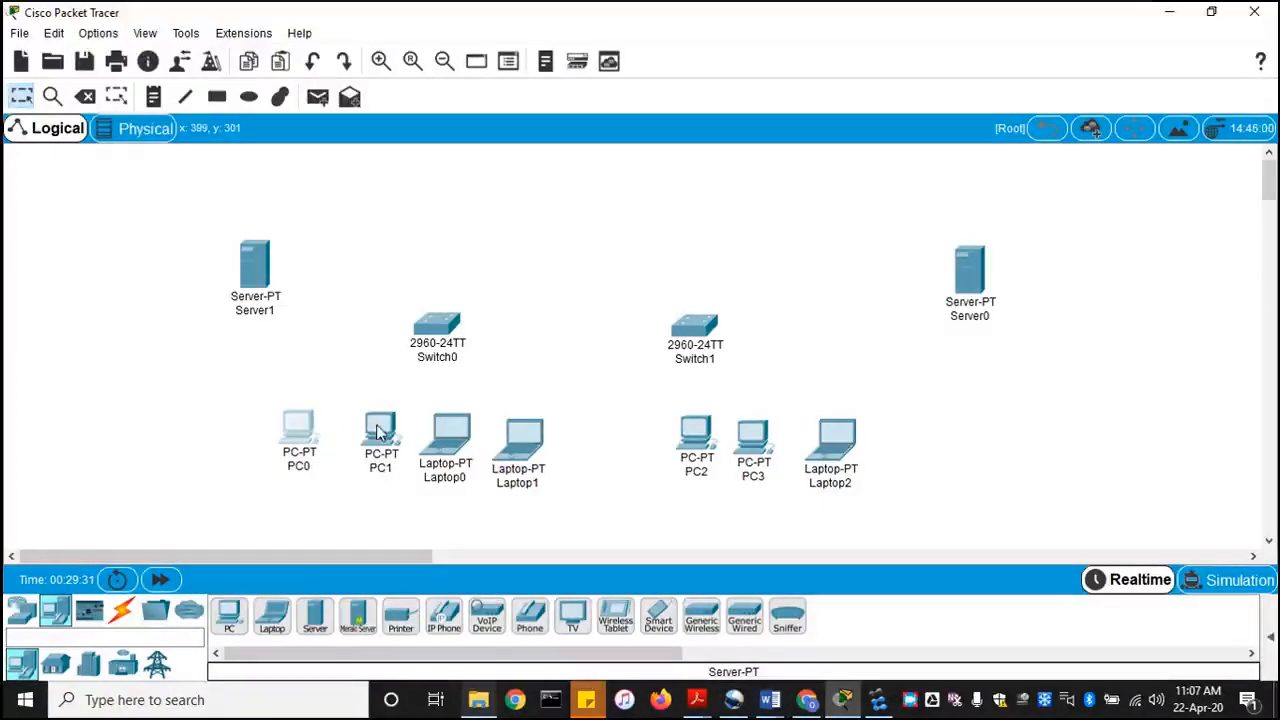
{"action": "left_click_drag", "start_coordinate": [385, 428], "coordinate": [364, 426]}
{"action": "left_click_drag", "start_coordinate": [455, 442], "coordinate": [430, 438]}
{"action": "left_click_drag", "start_coordinate": [505, 451], "coordinate": [476, 458]}
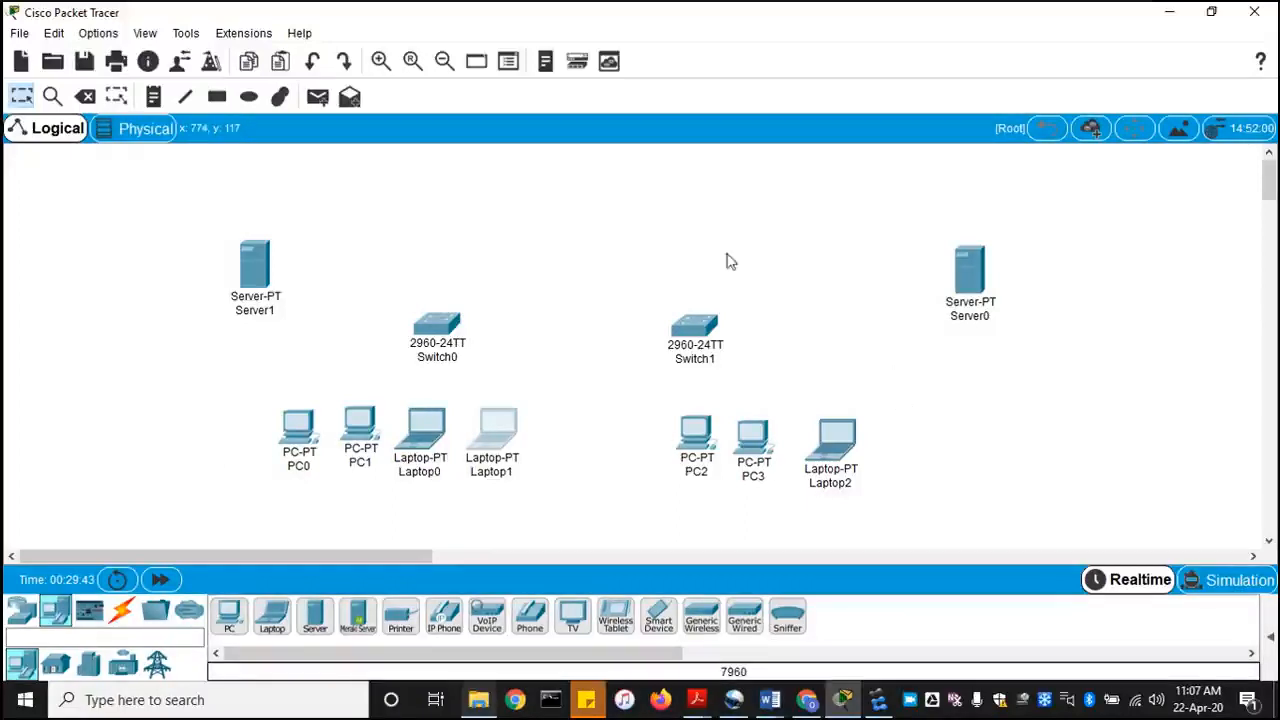
Step: Move Server0 closer to Switch1, line up Laptop2 and PC3 with PC2, and lower Server1 slightly
{"action": "left_click_drag", "start_coordinate": [982, 281], "coordinate": [940, 293]}
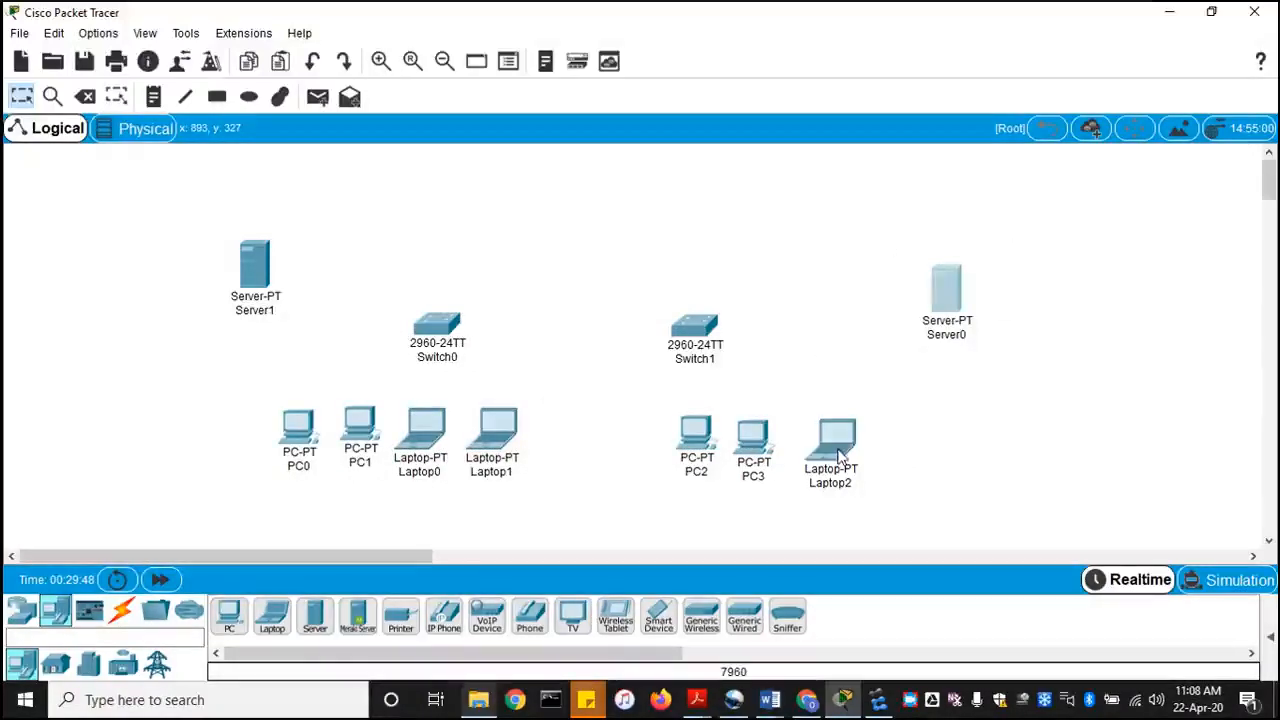
{"action": "left_click_drag", "start_coordinate": [842, 452], "coordinate": [766, 447]}
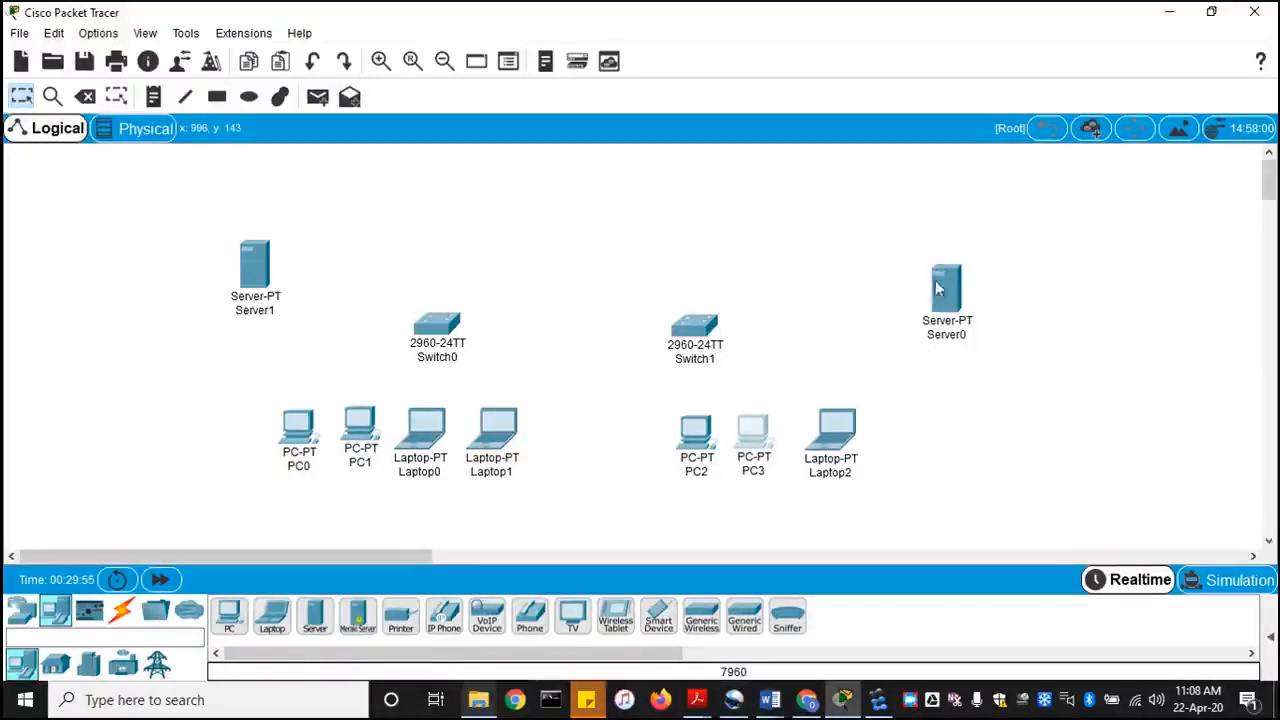
{"action": "left_click_drag", "start_coordinate": [943, 295], "coordinate": [938, 283]}
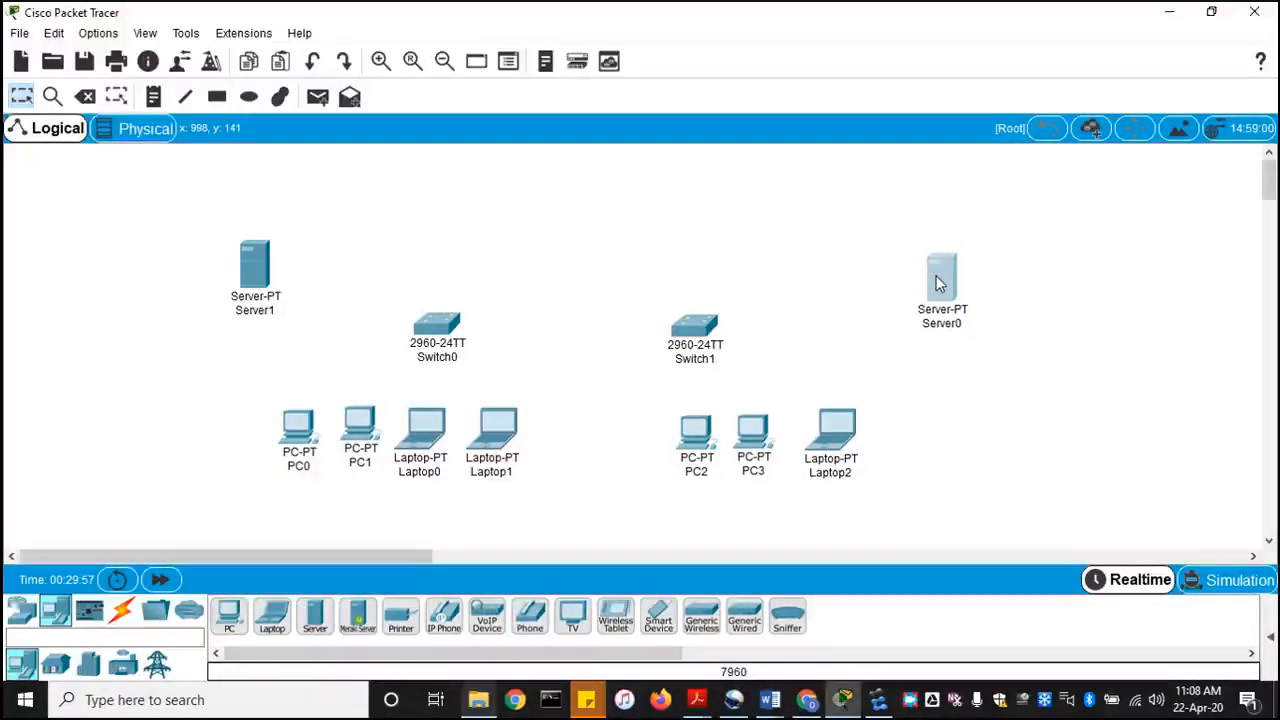
{"action": "left_click_drag", "start_coordinate": [260, 277], "coordinate": [258, 302]}
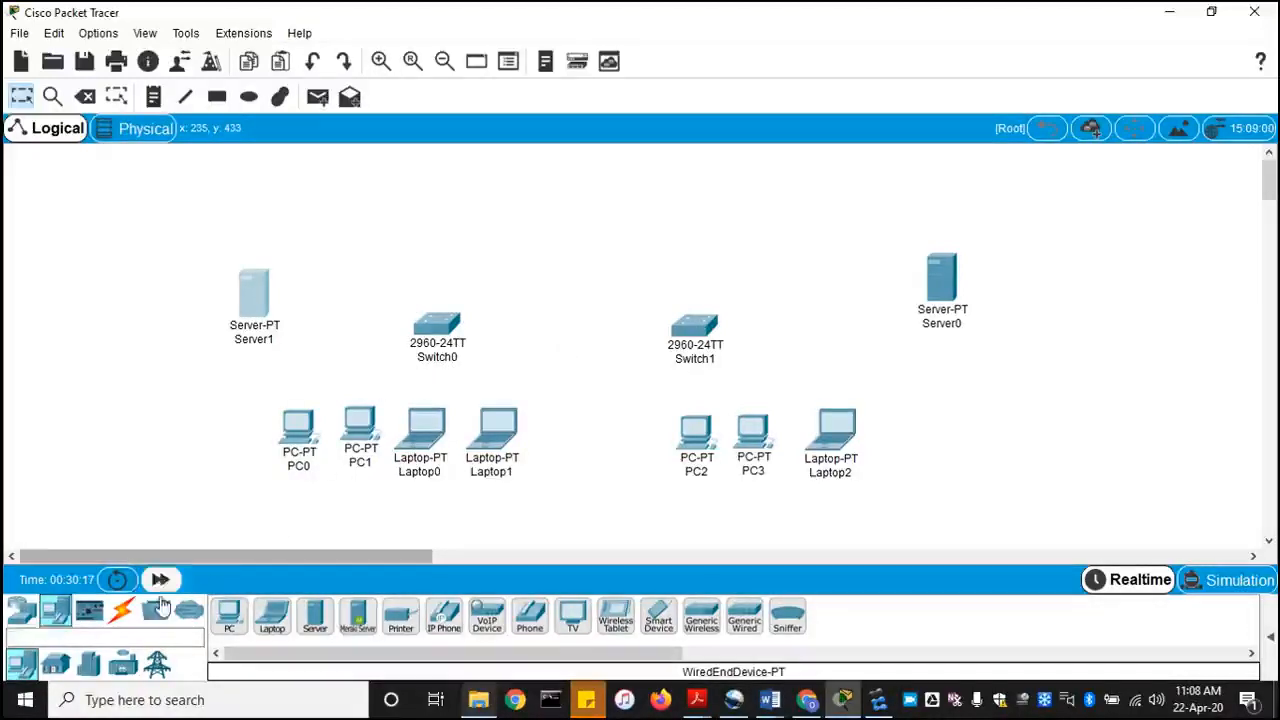
Step: Connect Switch0's FastEthernet0/1 port to PC0's FastEthernet0 port with a copper straight-through cable
{"action": "left_click", "coordinate": [121, 612]}
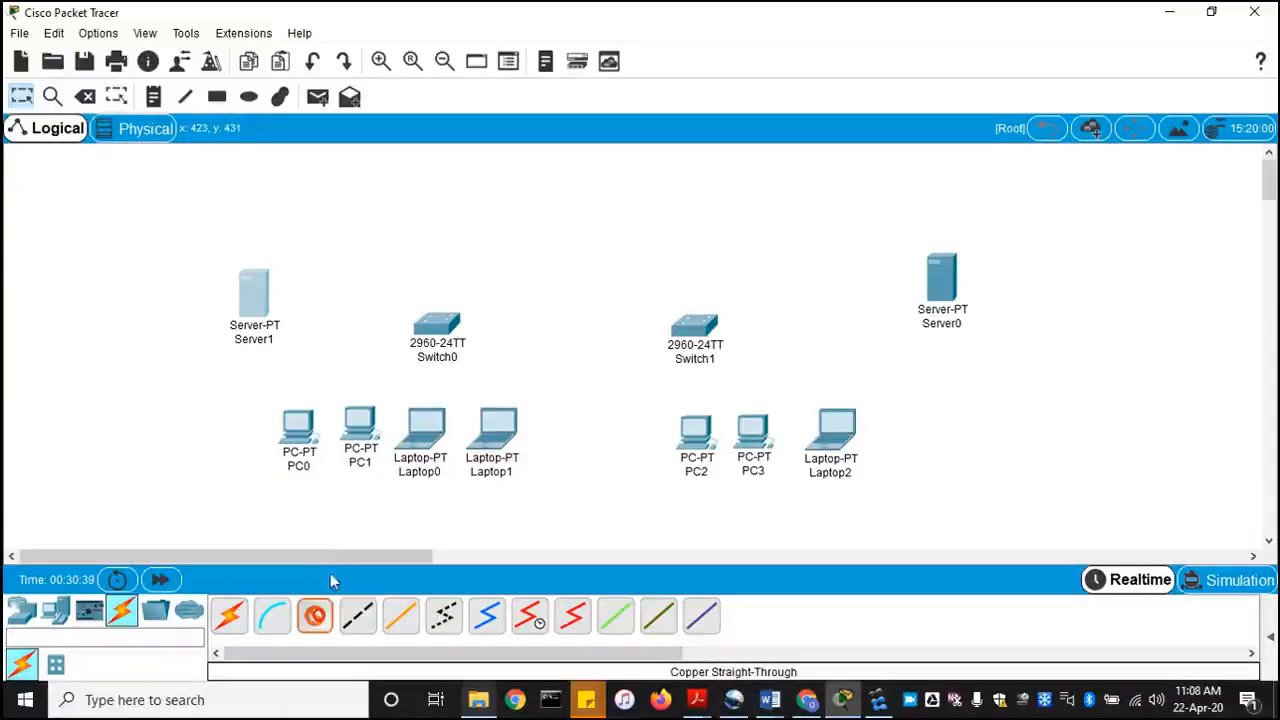
{"action": "left_click", "coordinate": [437, 329]}
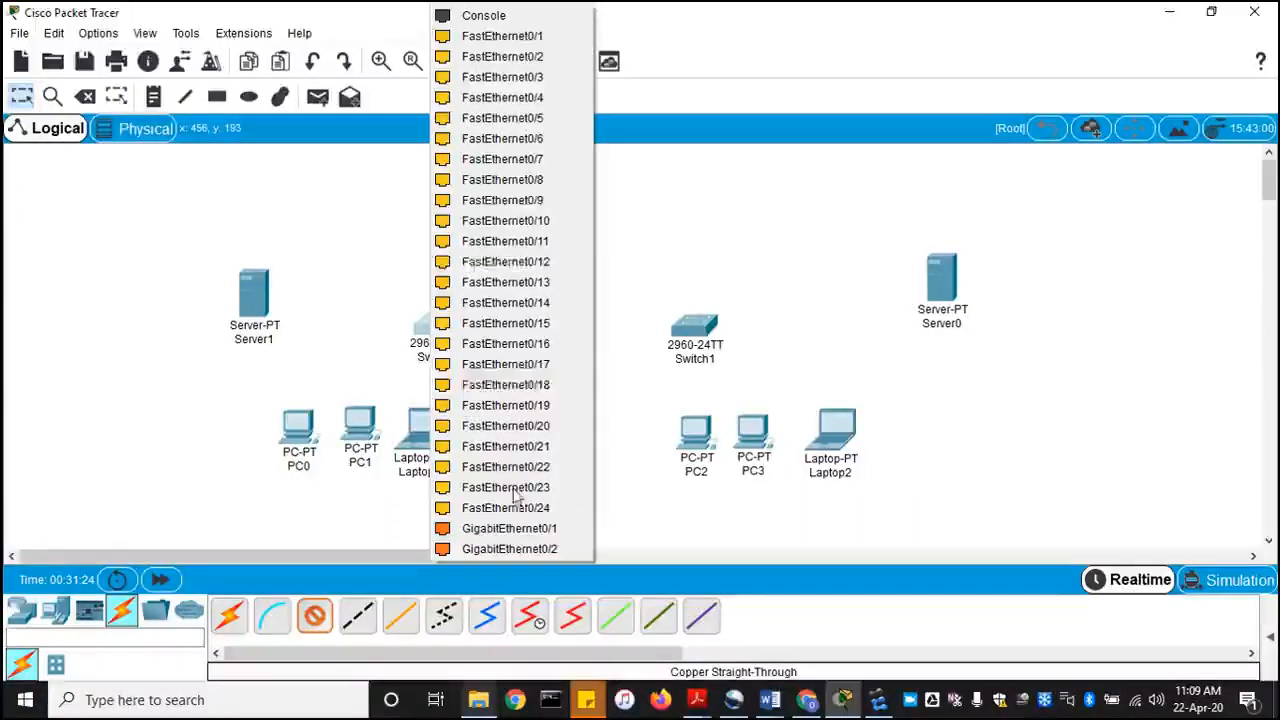
{"action": "left_click", "coordinate": [519, 38]}
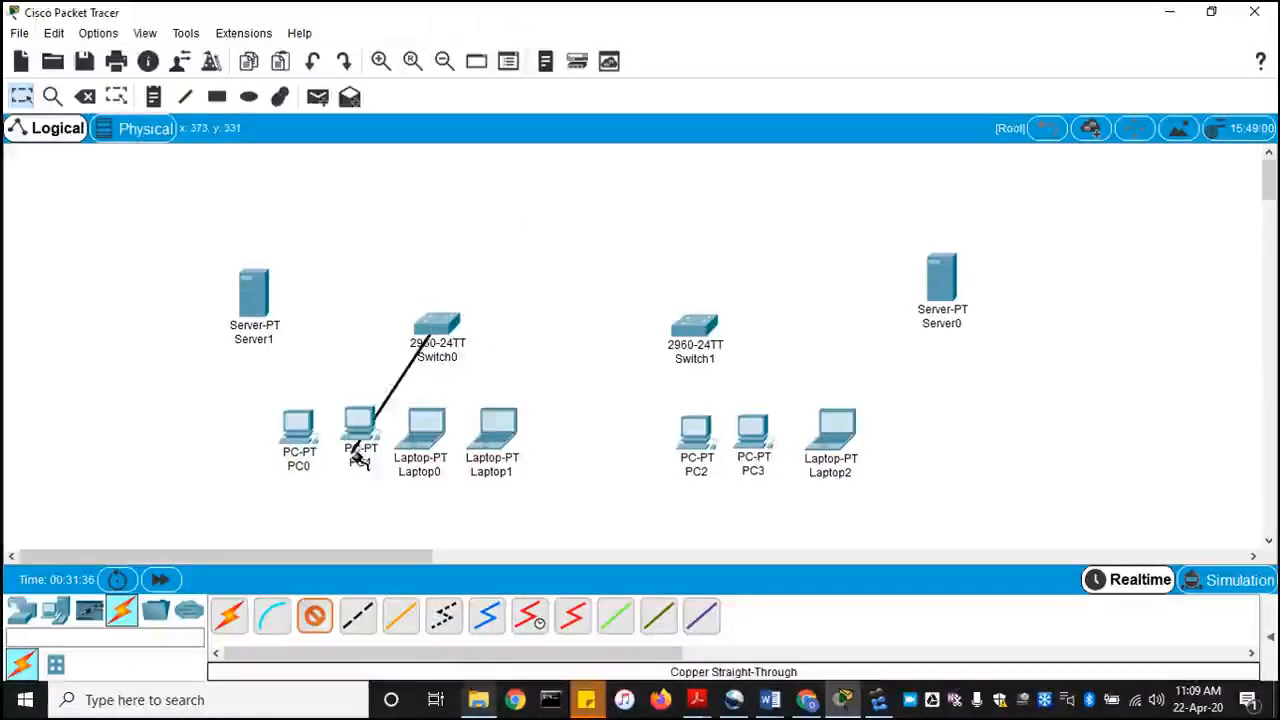
{"action": "left_click", "coordinate": [303, 440]}
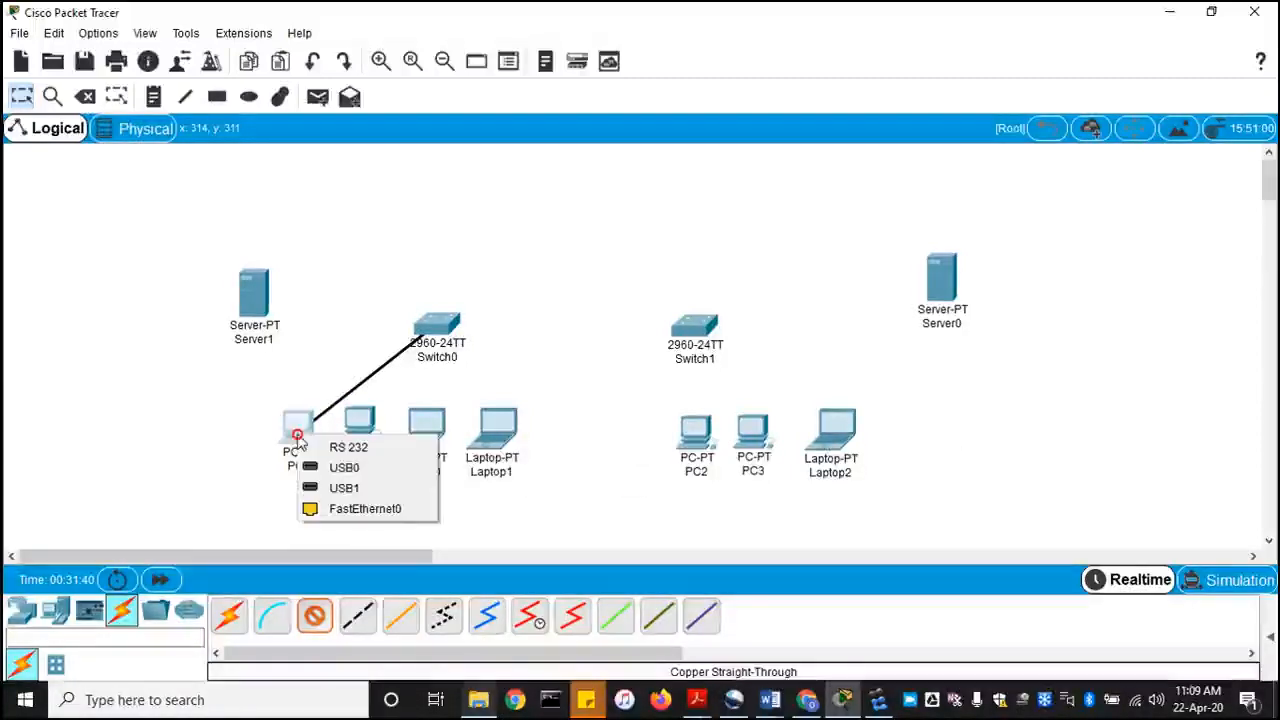
{"action": "left_click", "coordinate": [350, 510]}
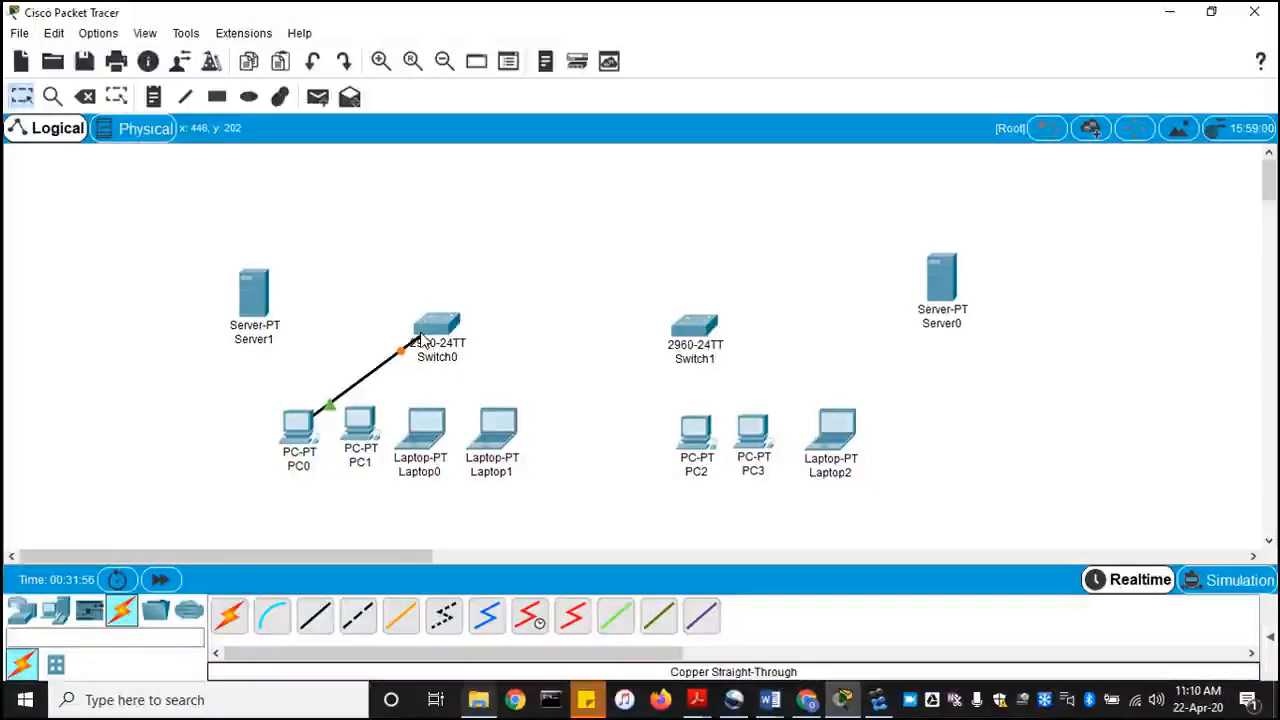
Step: Connect PC1's FastEthernet0 port to Switch0's FastEthernet0/2 port with a copper straight-through cable
{"action": "mouse_move", "coordinate": [418, 333]}
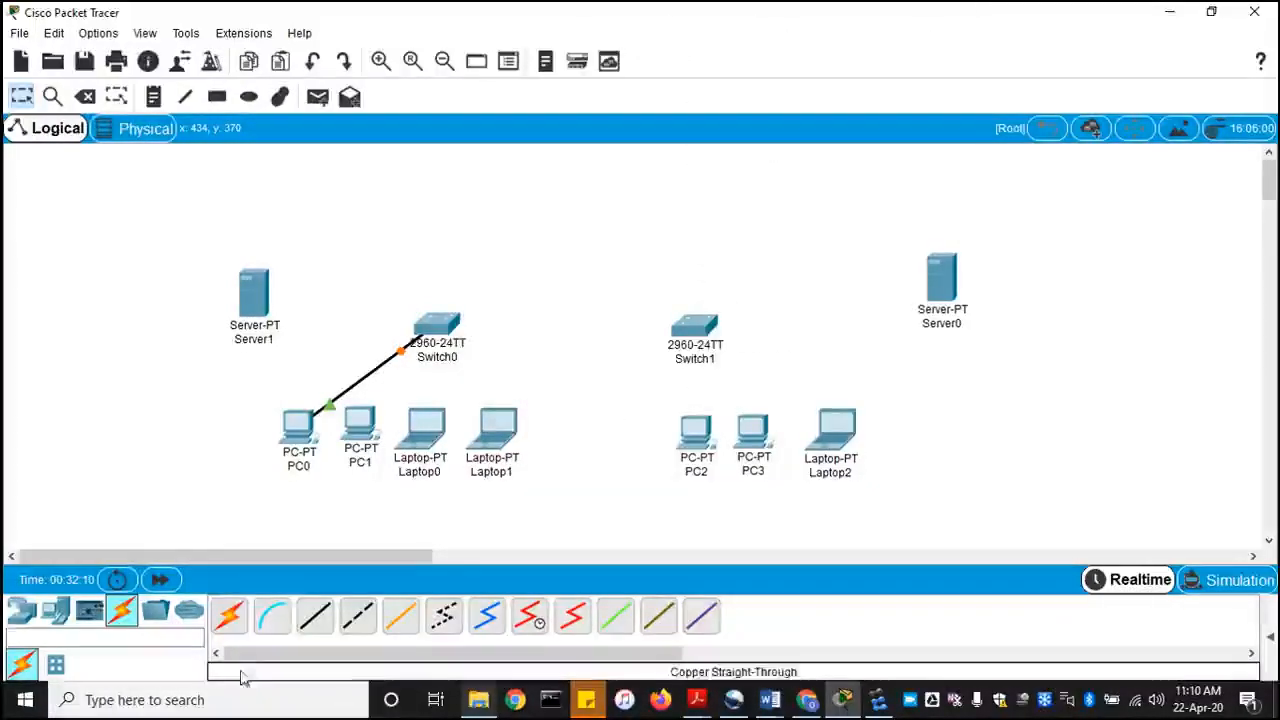
{"action": "left_click", "coordinate": [314, 614]}
{"action": "left_click", "coordinate": [360, 428]}
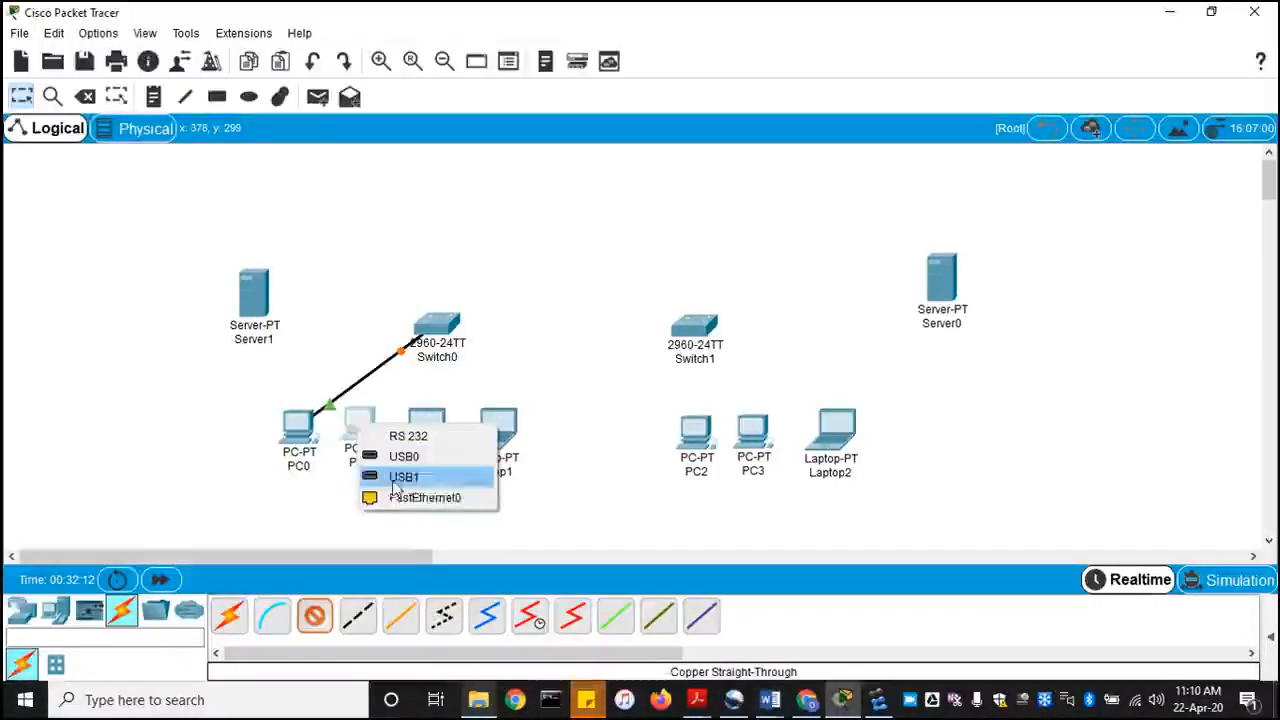
{"action": "left_click", "coordinate": [402, 494]}
{"action": "left_click", "coordinate": [436, 322]}
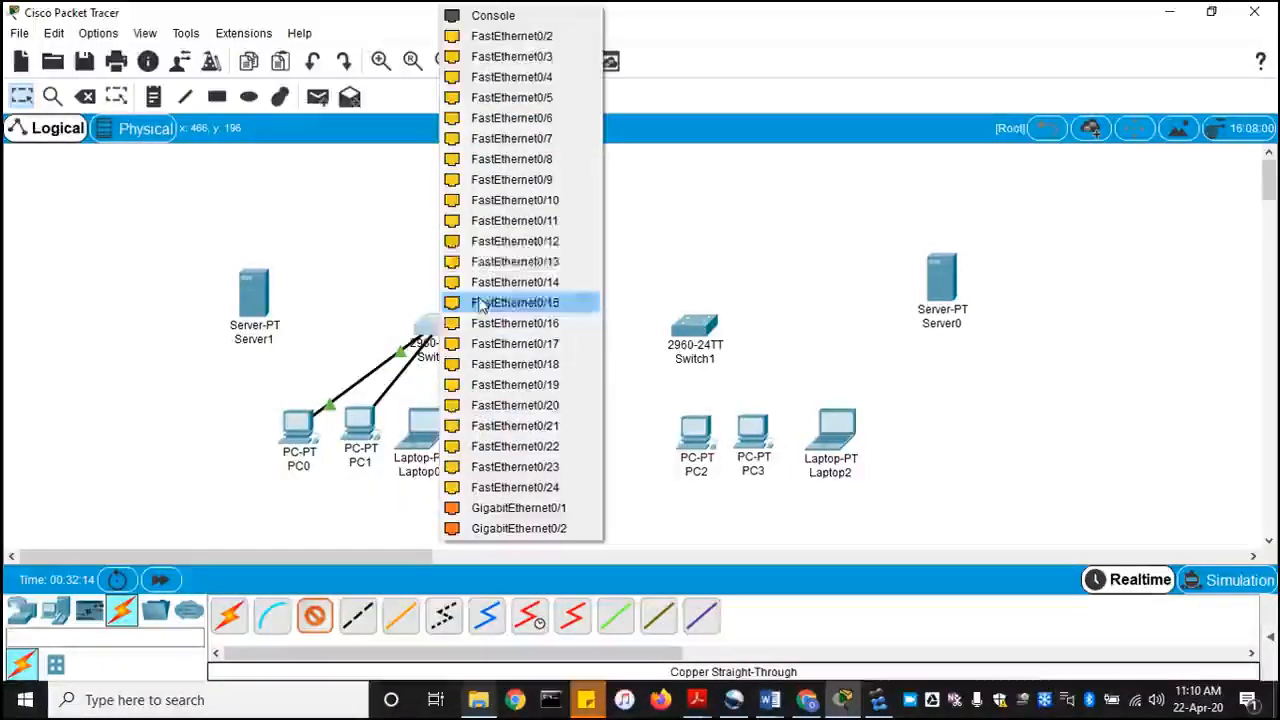
{"action": "left_click", "coordinate": [500, 36]}
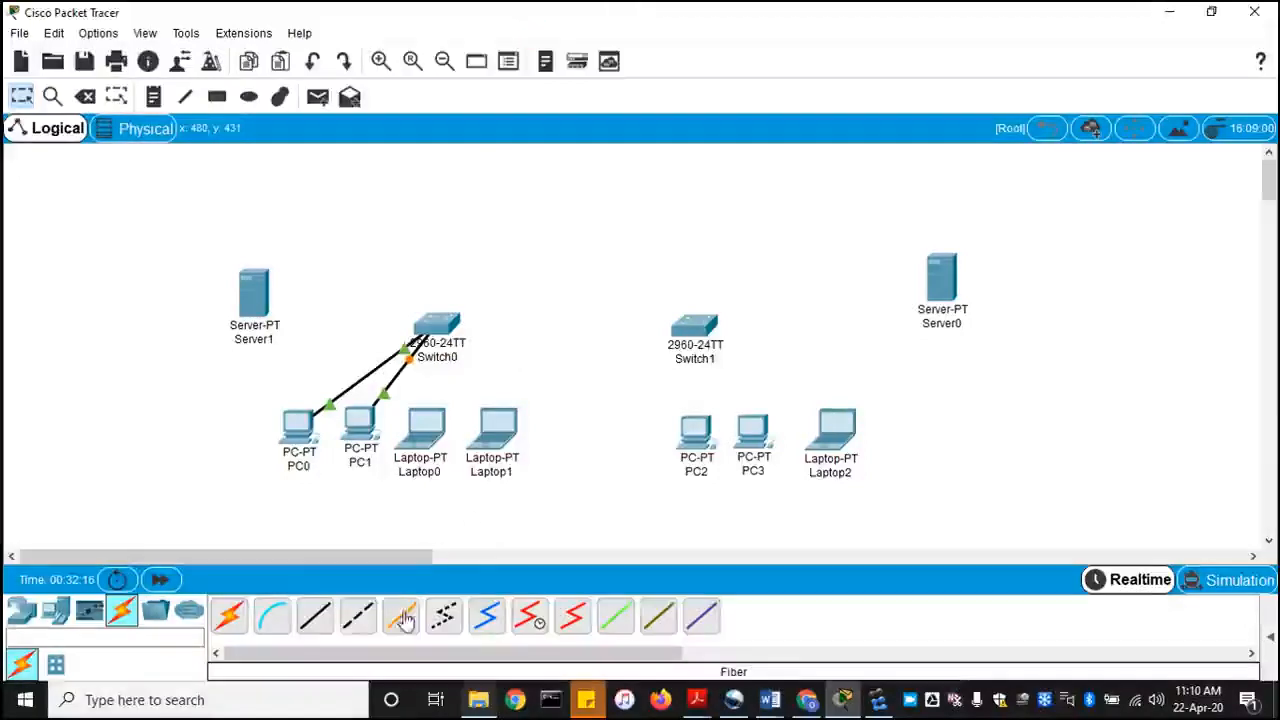
Step: Cable the FastEthernet0 ports of Laptop0 and Laptop1 to Switch0's FastEthernet0/3 and FastEthernet0/4 ports with copper straight-through links
{"action": "left_click", "coordinate": [436, 430]}
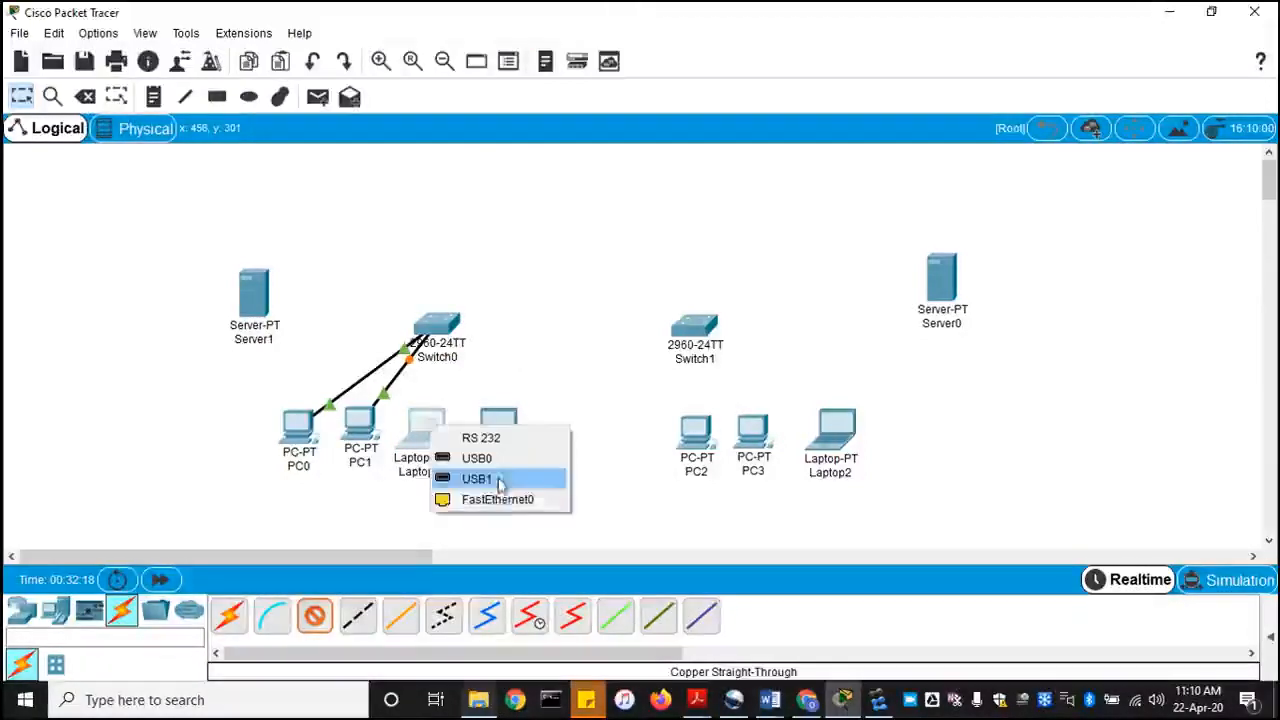
{"action": "left_click", "coordinate": [505, 500]}
{"action": "left_click", "coordinate": [436, 322]}
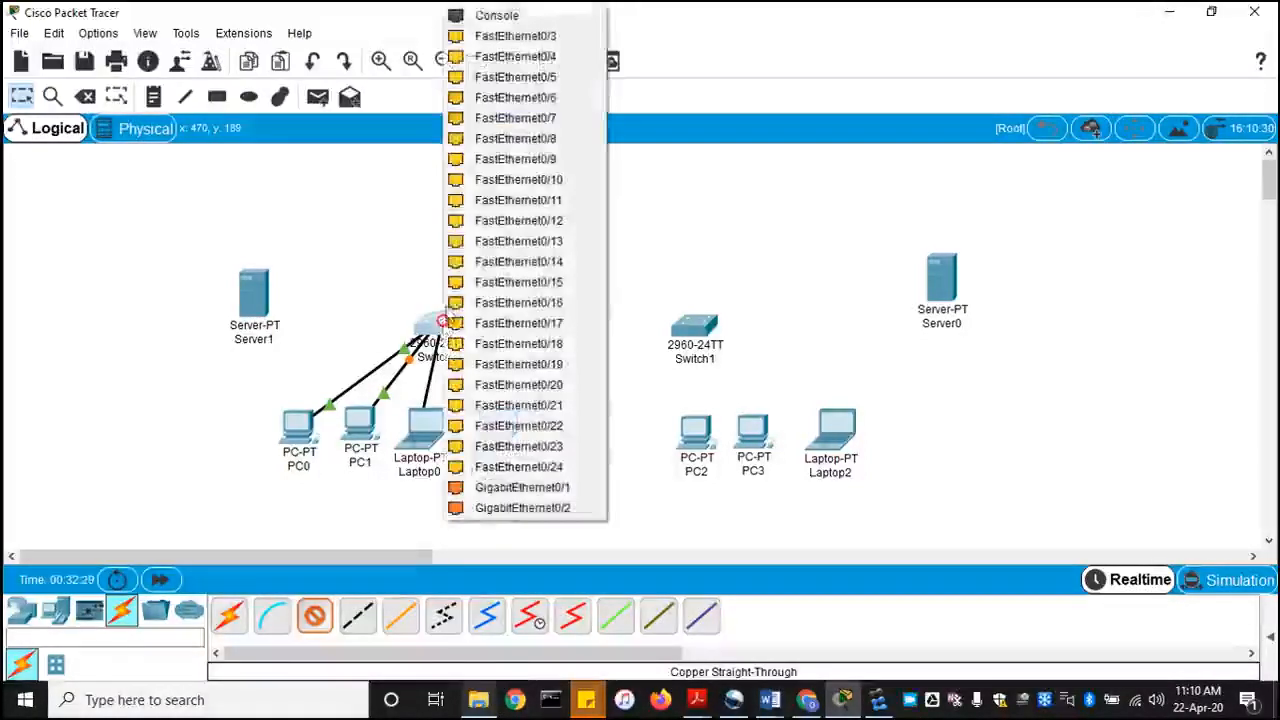
{"action": "left_click", "coordinate": [498, 40]}
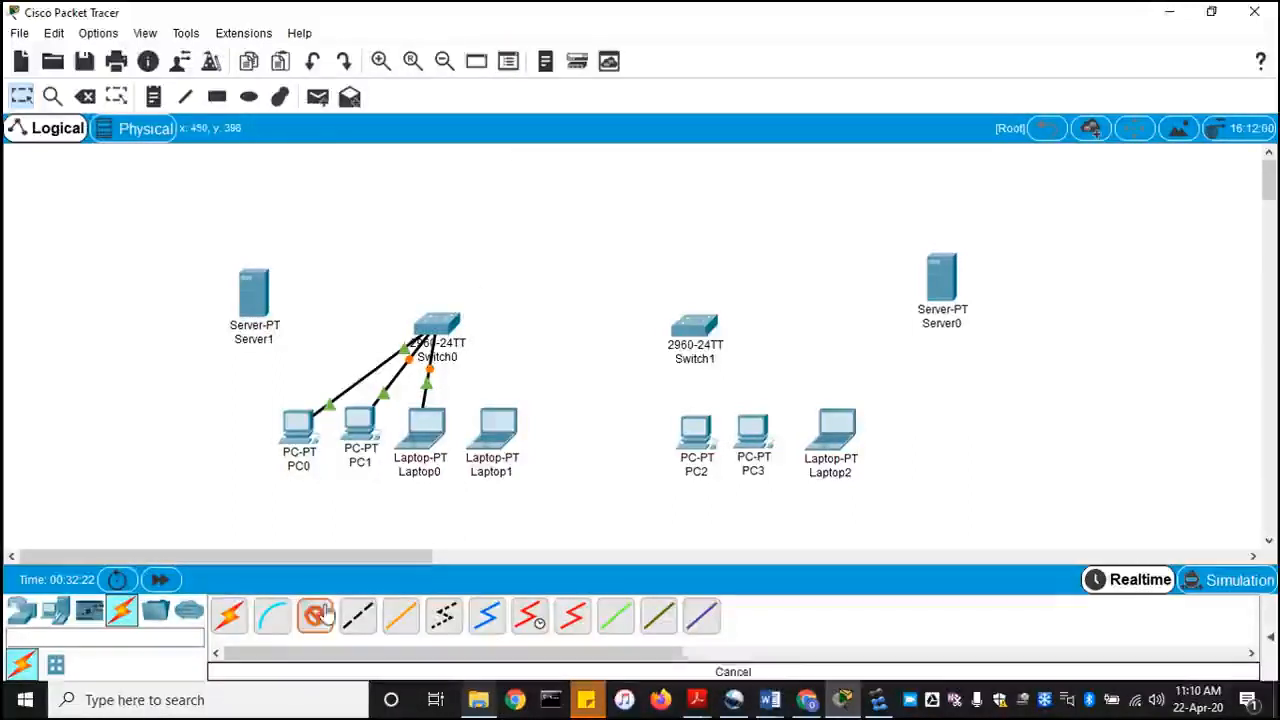
{"action": "left_click", "coordinate": [500, 430]}
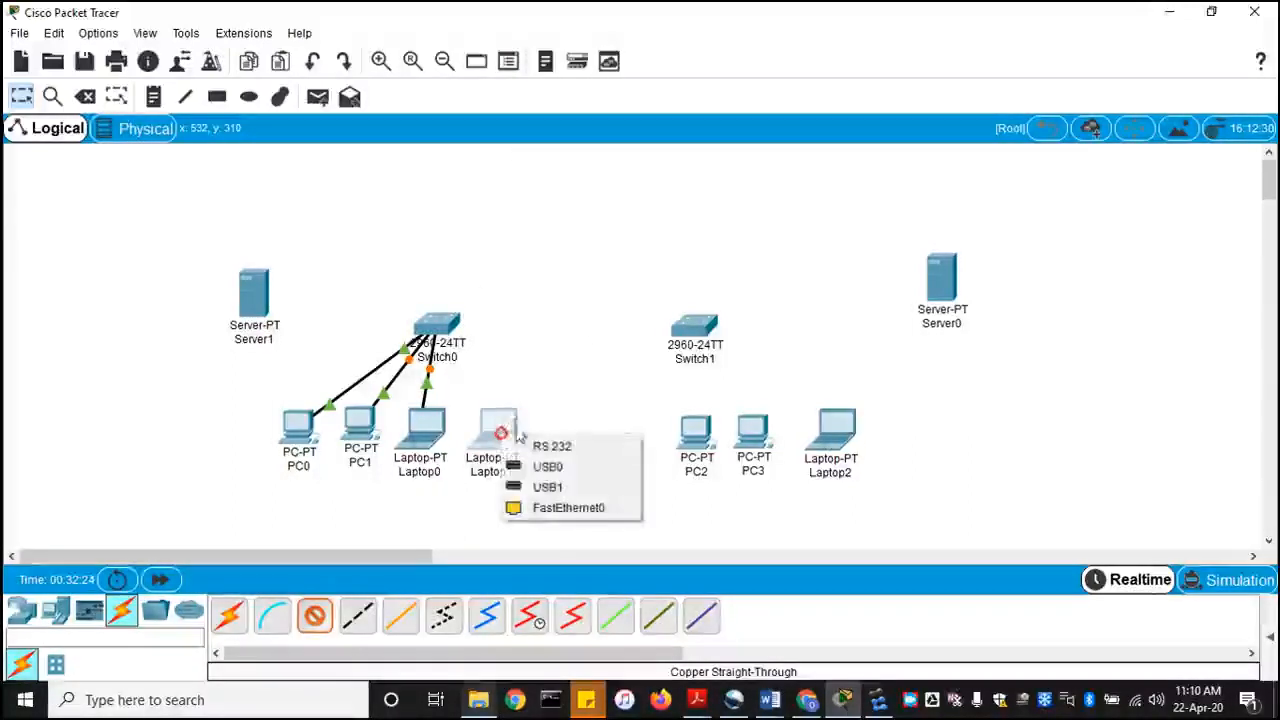
{"action": "left_click", "coordinate": [545, 506]}
{"action": "left_click", "coordinate": [461, 334]}
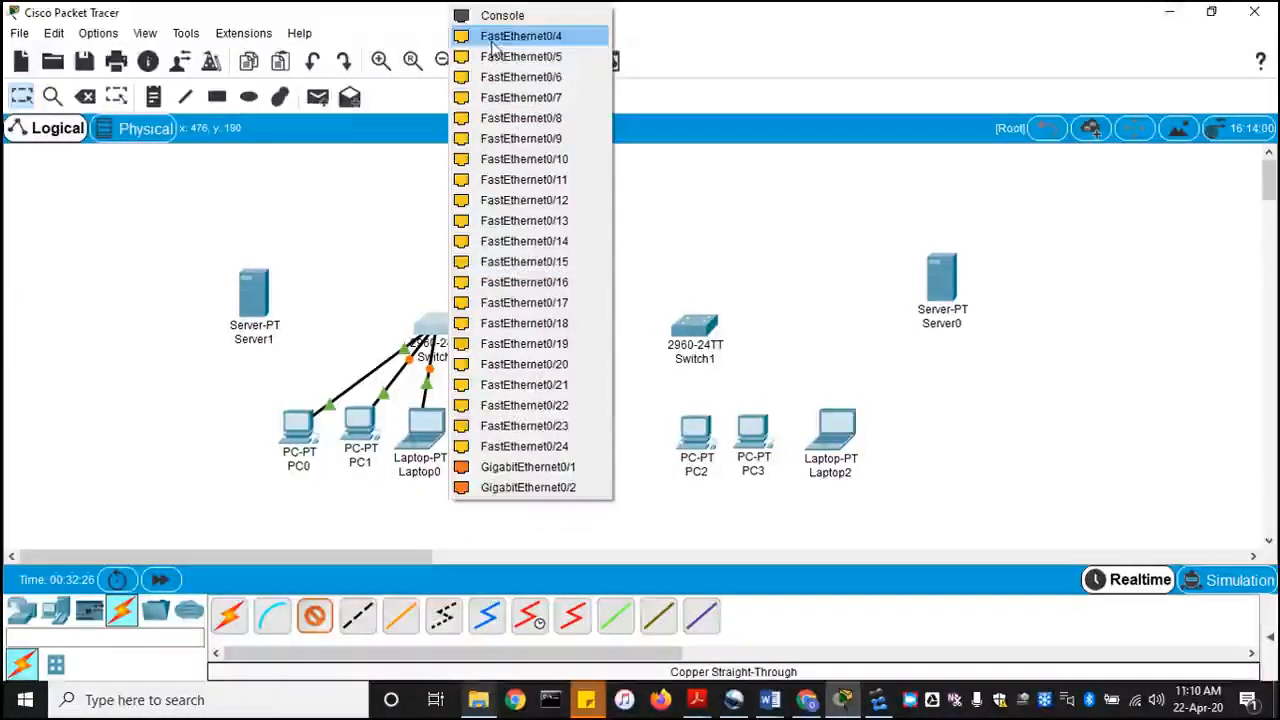
{"action": "left_click", "coordinate": [493, 38]}
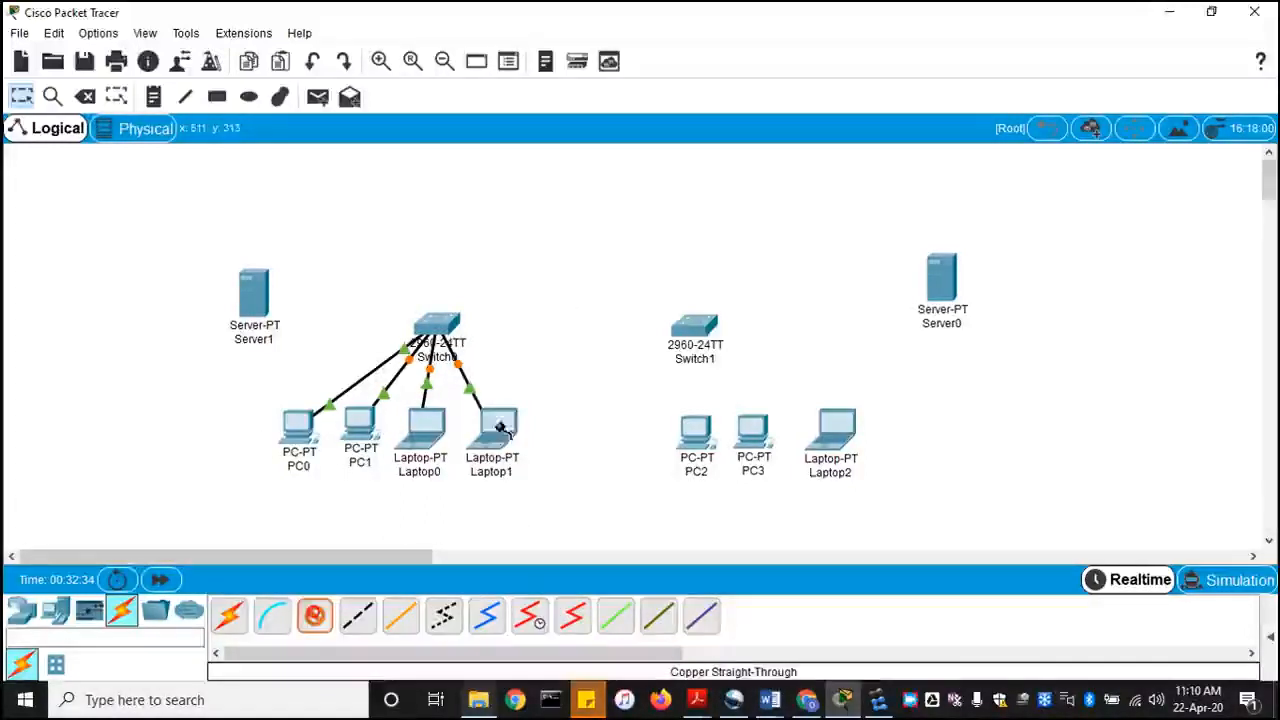
Step: Connect Switch0's FastEthernet0/5 port to Server1's FastEthernet0 port with a copper straight-through cable
{"action": "left_click", "coordinate": [442, 330]}
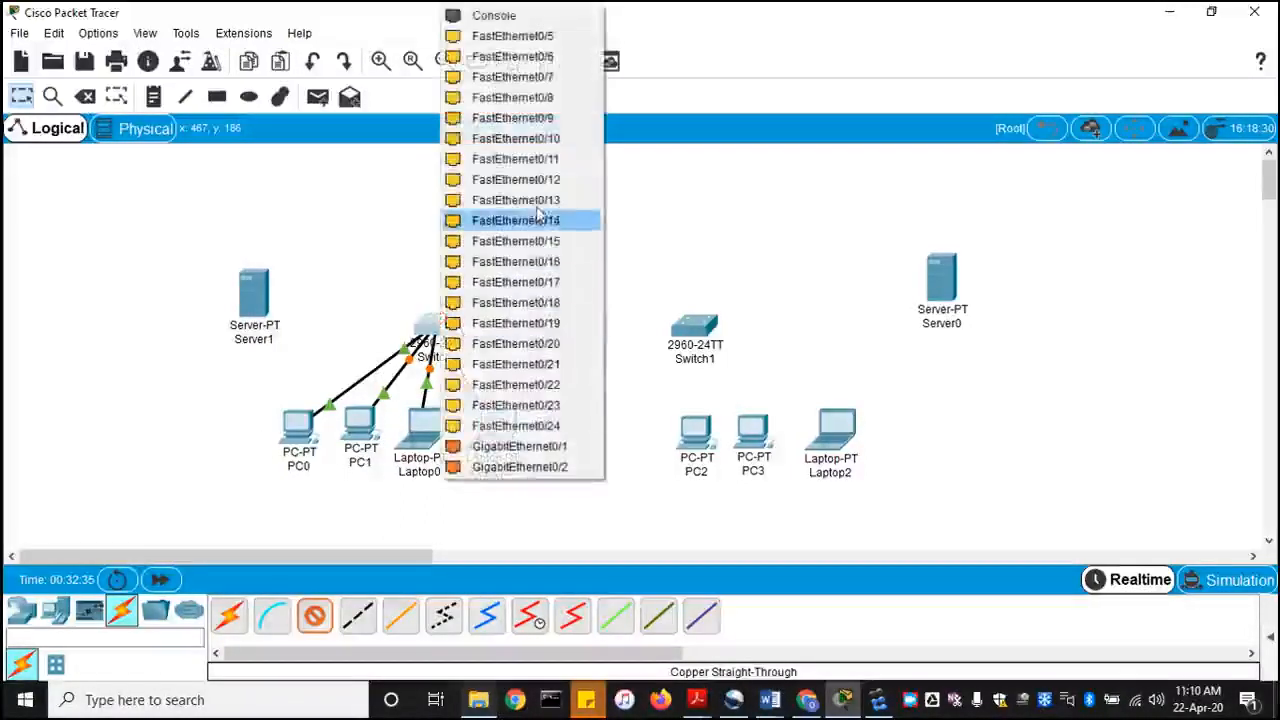
{"action": "left_click", "coordinate": [537, 36]}
{"action": "left_click", "coordinate": [254, 302]}
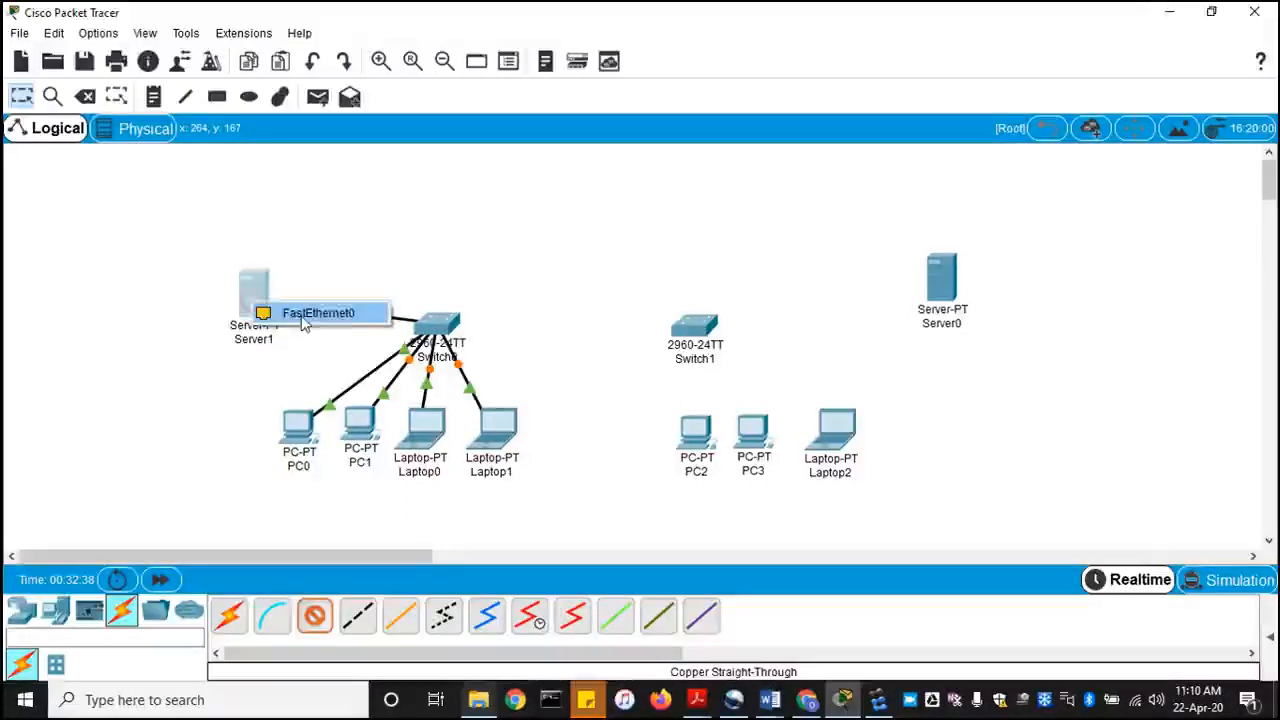
{"action": "left_click", "coordinate": [305, 314]}
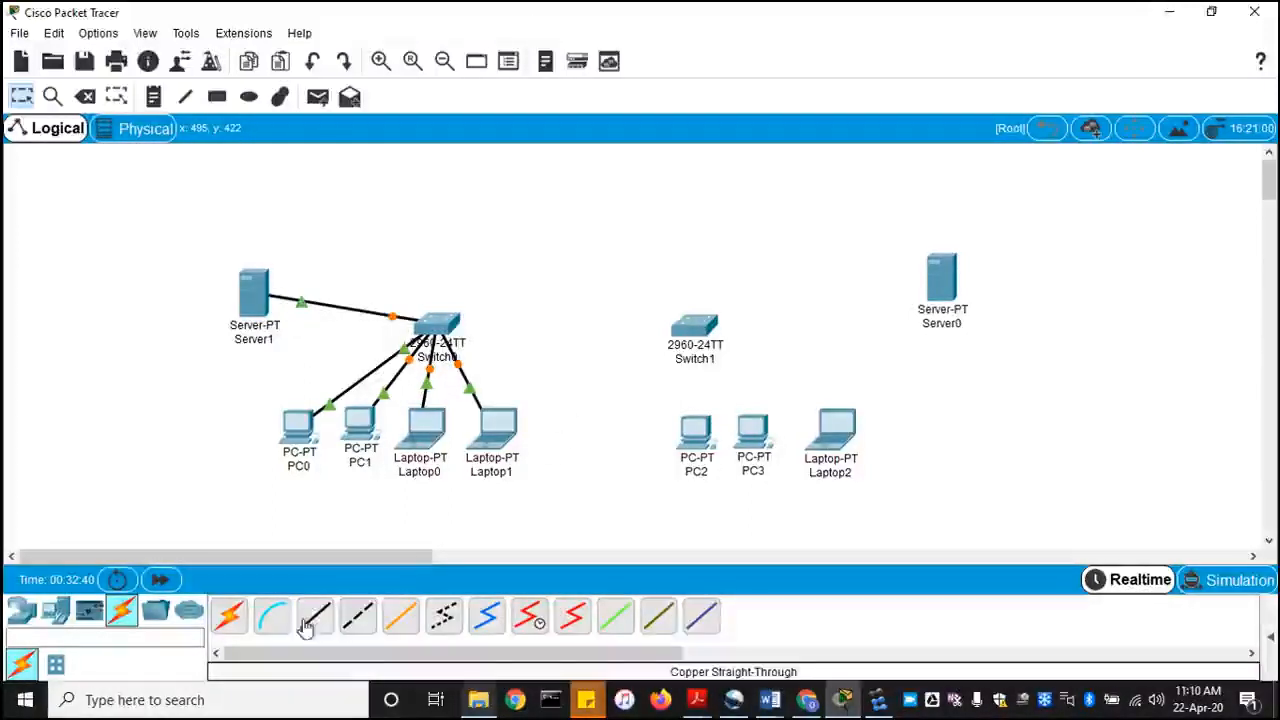
Step: Cable Switch1's FastEthernet0/1 and FastEthernet0/2 ports to the FastEthernet0 ports of PC2 and PC3 with copper straight-through links
{"action": "left_click", "coordinate": [695, 326]}
{"action": "left_click", "coordinate": [743, 38]}
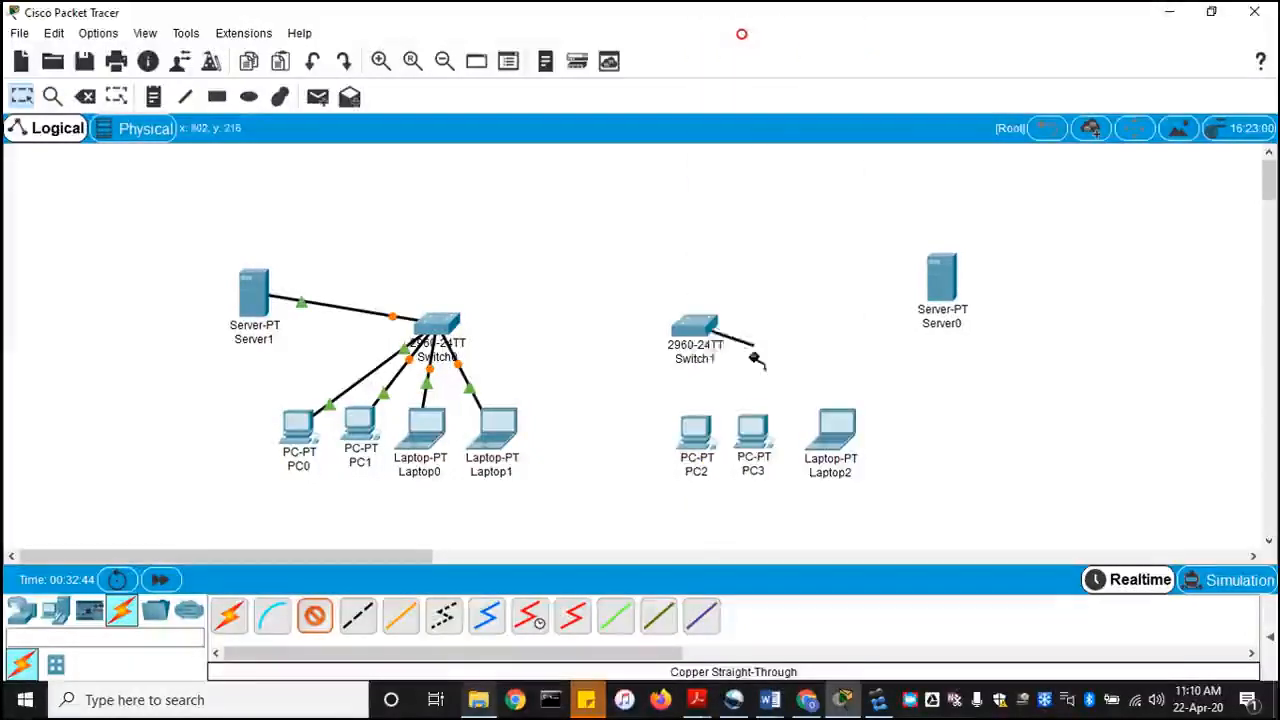
{"action": "left_click", "coordinate": [694, 434]}
{"action": "left_click", "coordinate": [739, 509]}
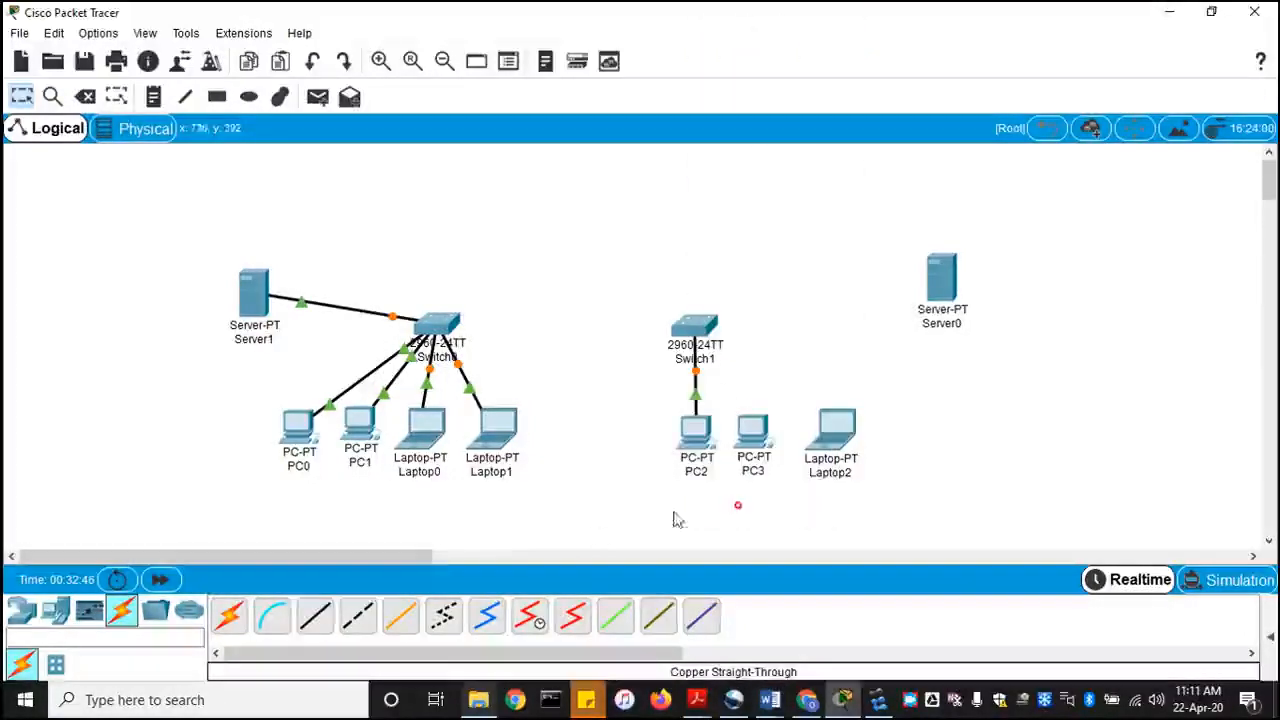
{"action": "left_click", "coordinate": [708, 330]}
{"action": "left_click", "coordinate": [769, 40]}
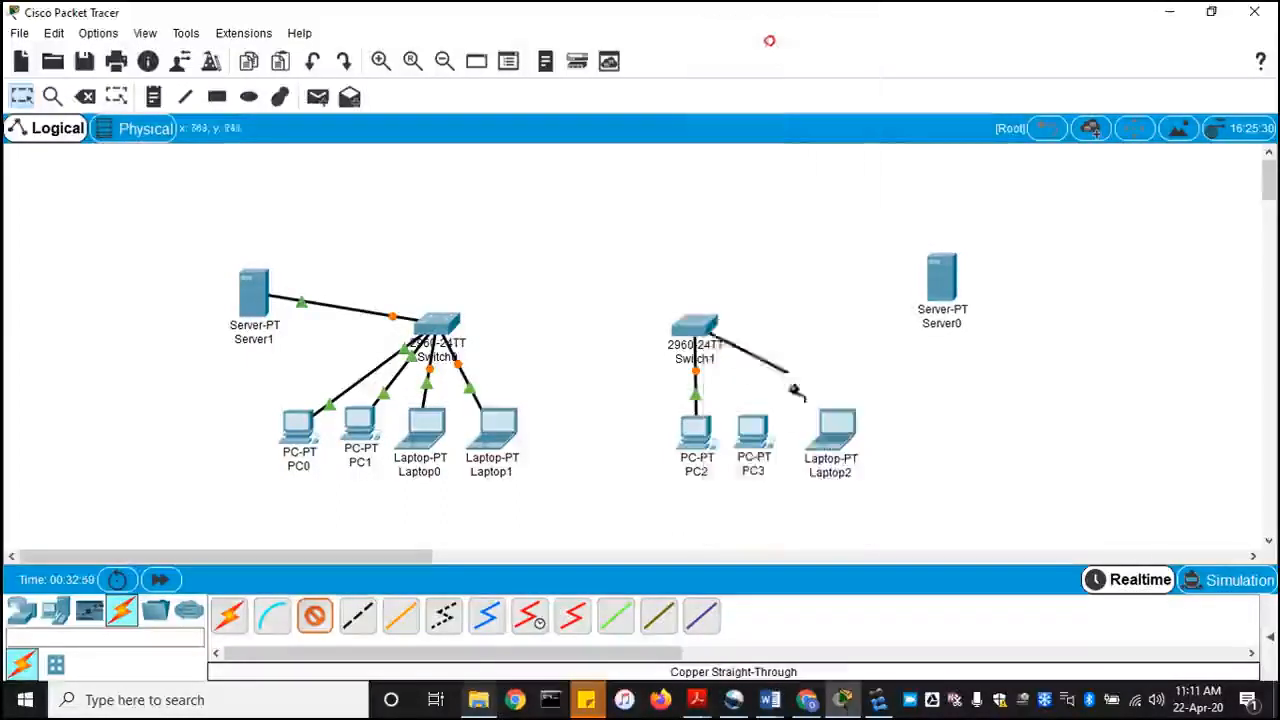
{"action": "left_click", "coordinate": [756, 435]}
{"action": "left_click", "coordinate": [795, 511]}
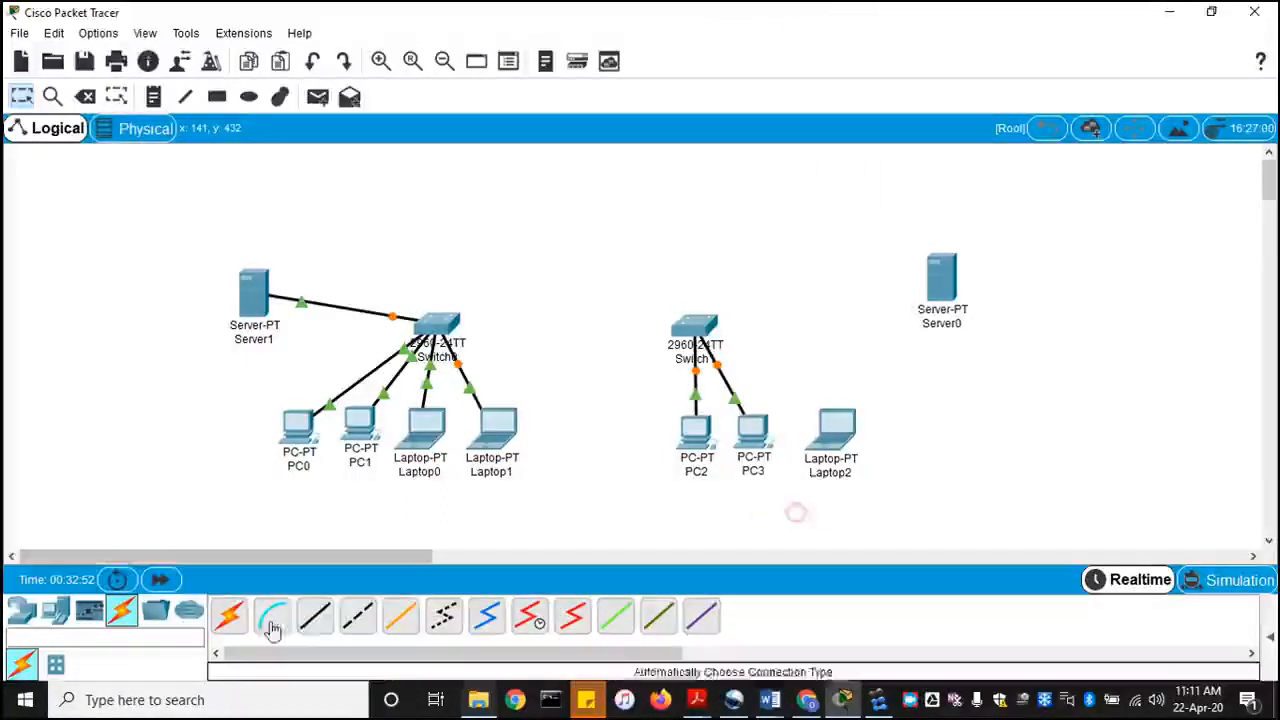
Step: Connect Switch1's FastEthernet0/3 port to Laptop2's FastEthernet0 port with a copper straight-through cable
{"action": "left_click", "coordinate": [314, 615]}
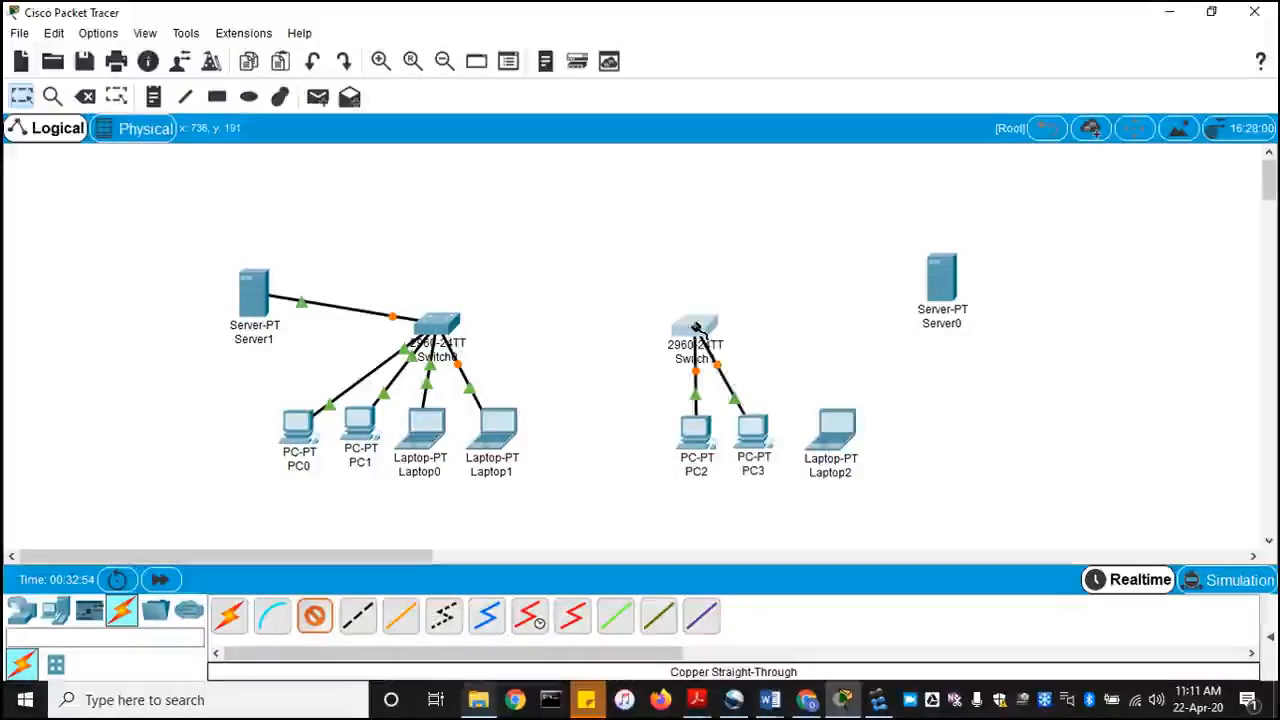
{"action": "left_click", "coordinate": [690, 322]}
{"action": "left_click", "coordinate": [765, 34]}
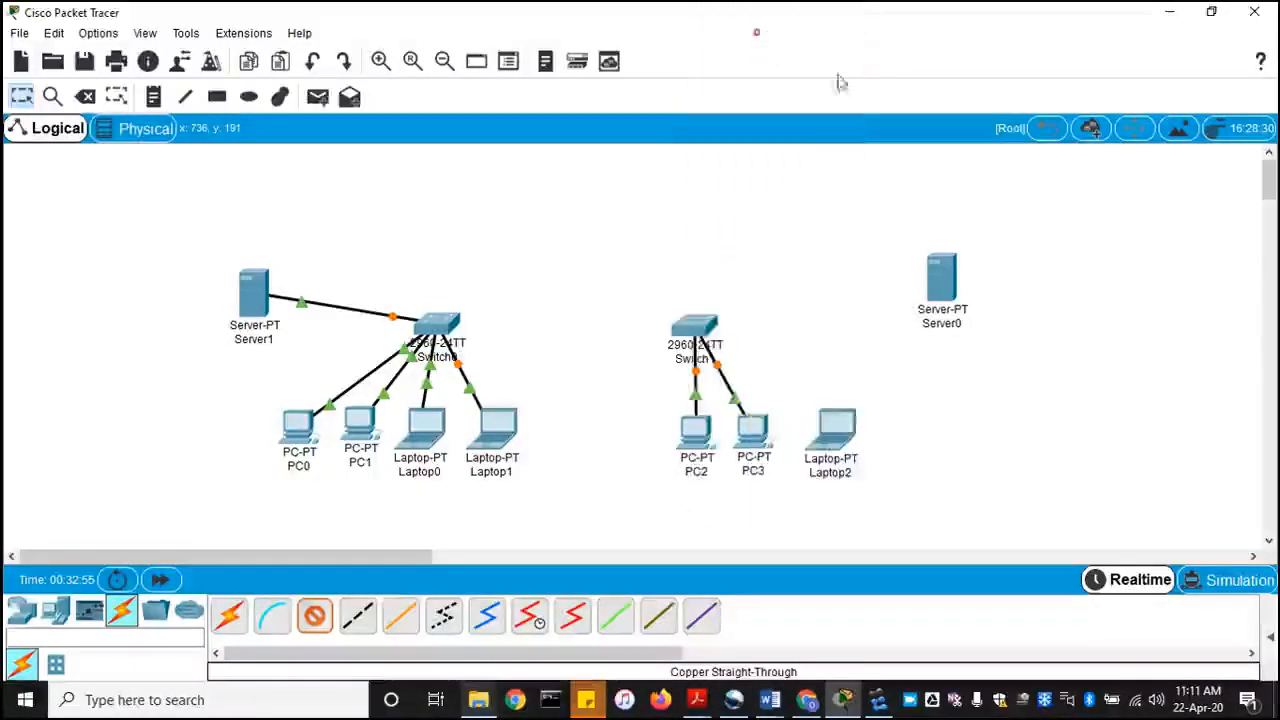
{"action": "left_click", "coordinate": [835, 445]}
{"action": "left_click", "coordinate": [877, 514]}
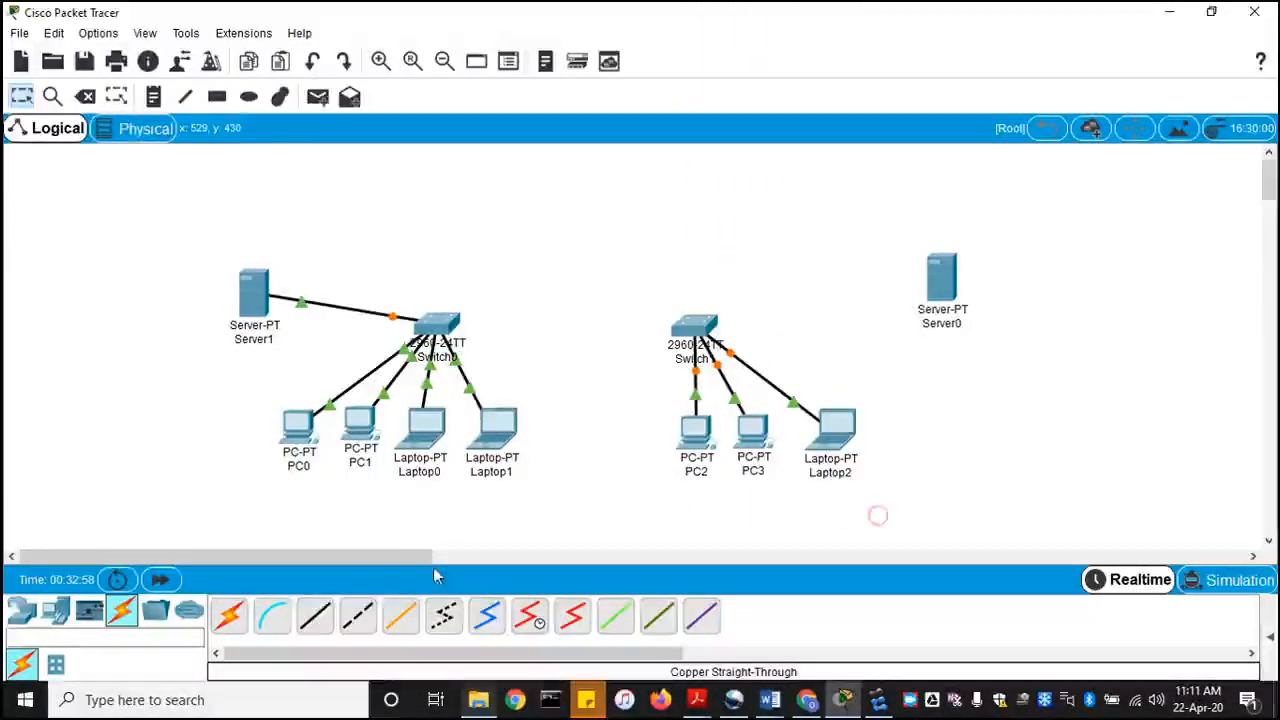
Step: Connect Switch1's FastEthernet0/4 port to Server0's FastEthernet0 port with a copper straight-through cable
{"action": "left_click", "coordinate": [322, 624]}
{"action": "left_click", "coordinate": [705, 332]}
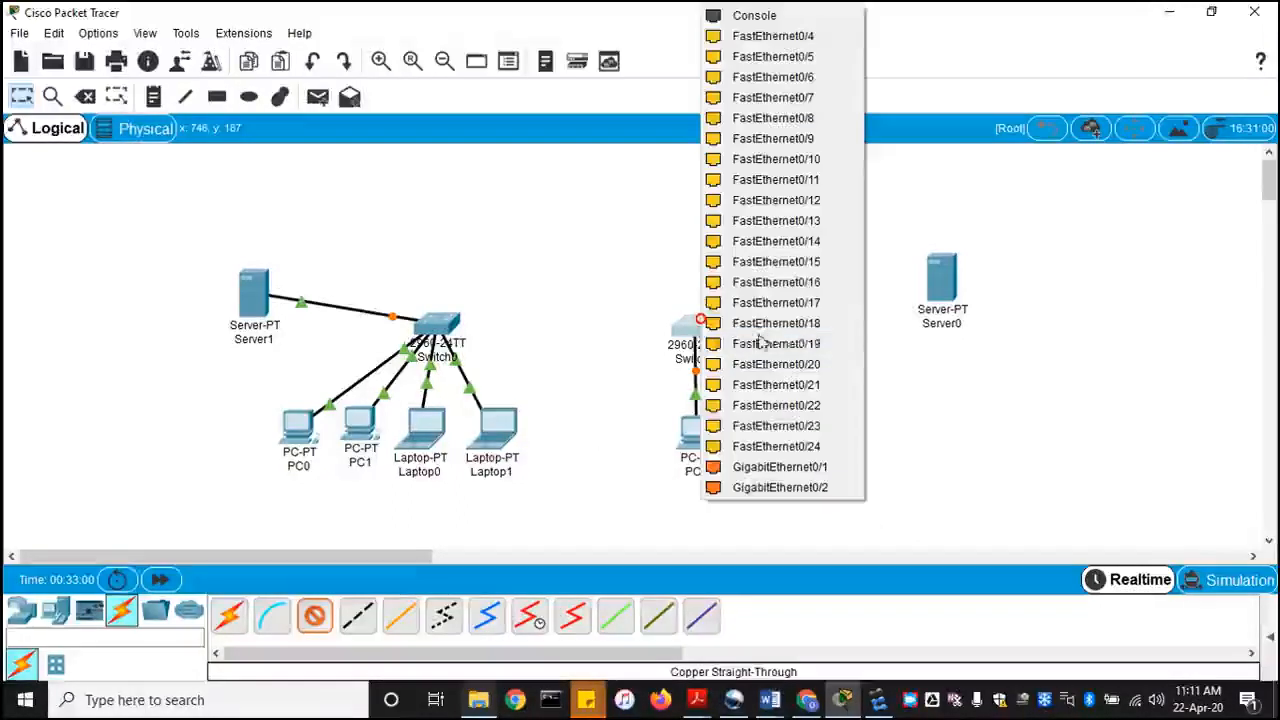
{"action": "left_click", "coordinate": [772, 36]}
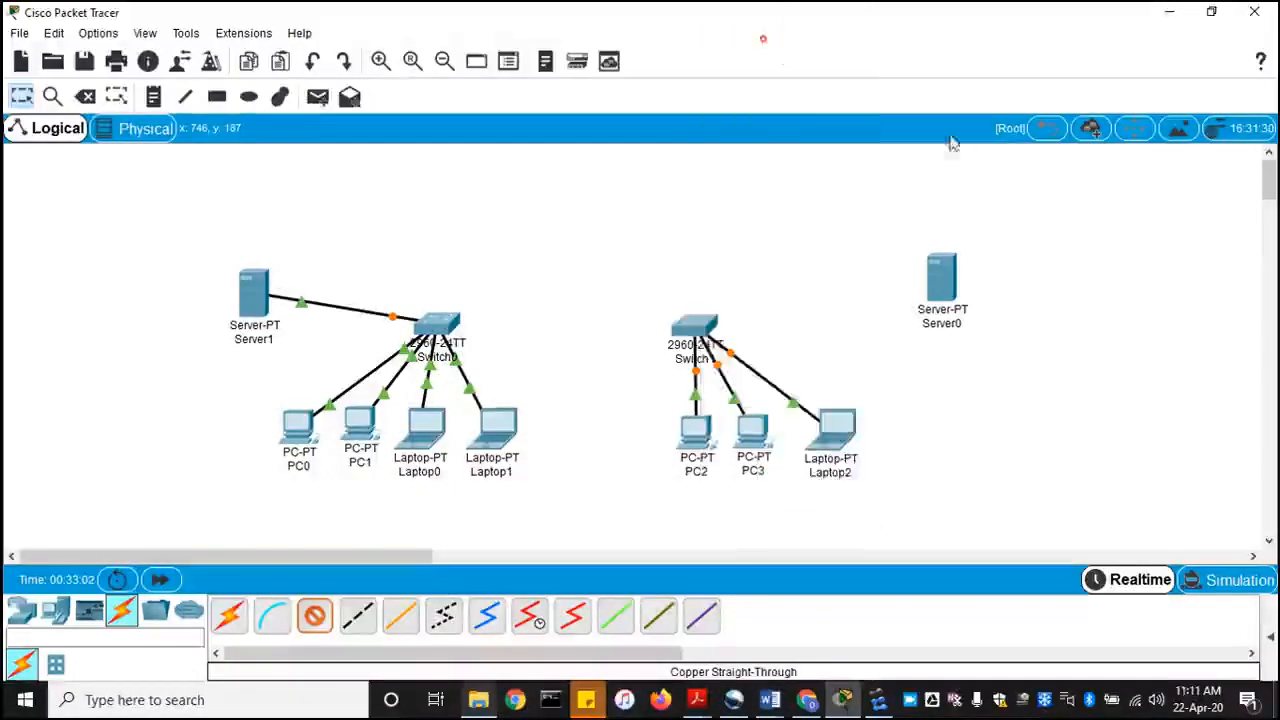
{"action": "left_click", "coordinate": [943, 290]}
{"action": "left_click", "coordinate": [965, 300]}
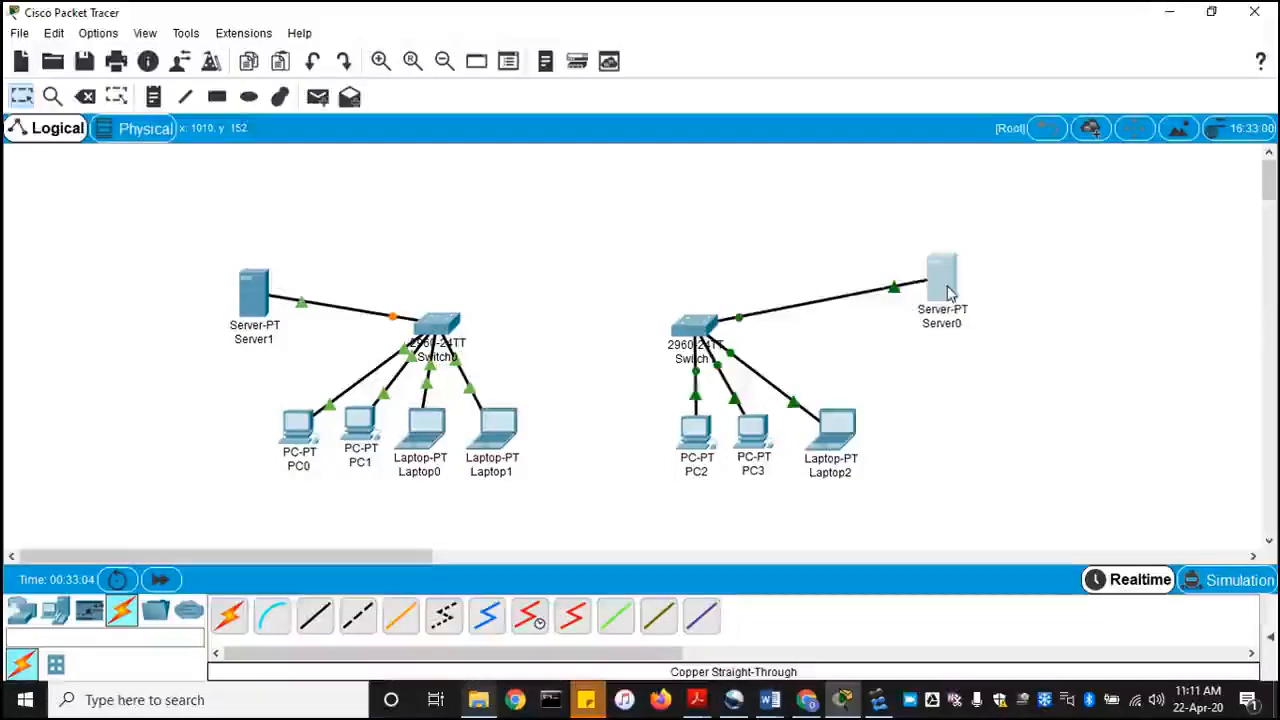
Step: Move Server0 closer to Switch1 and place a "Simple LAN Setup" title note centred above the two networks
{"action": "left_click_drag", "start_coordinate": [947, 286], "coordinate": [924, 310]}
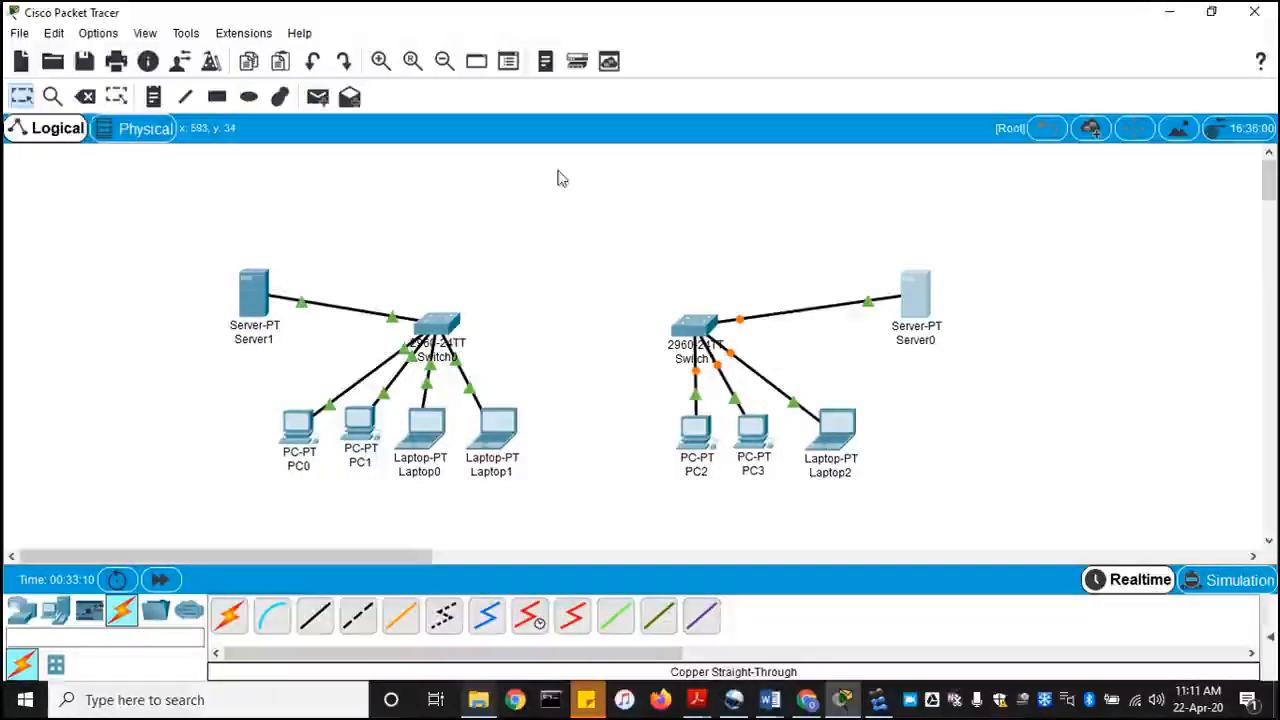
{"action": "left_click", "coordinate": [155, 97]}
{"action": "left_click", "coordinate": [493, 191]}
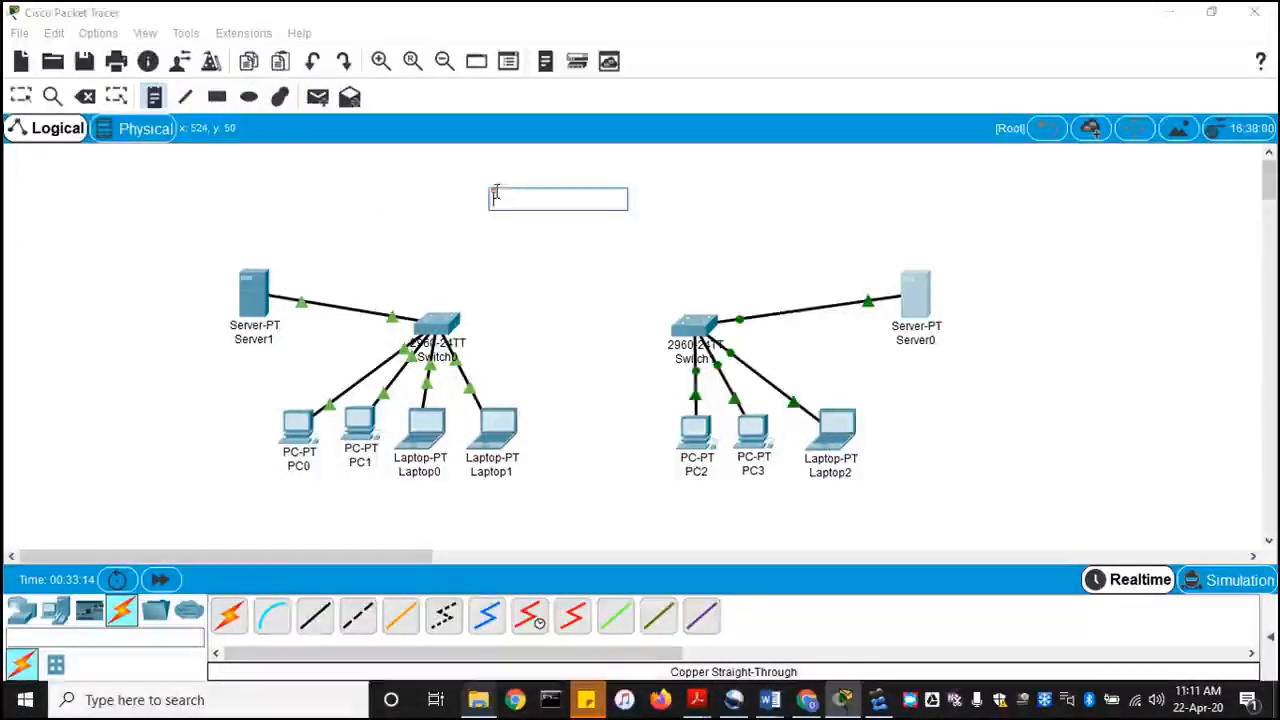
{"action": "type", "text": "Simp"}
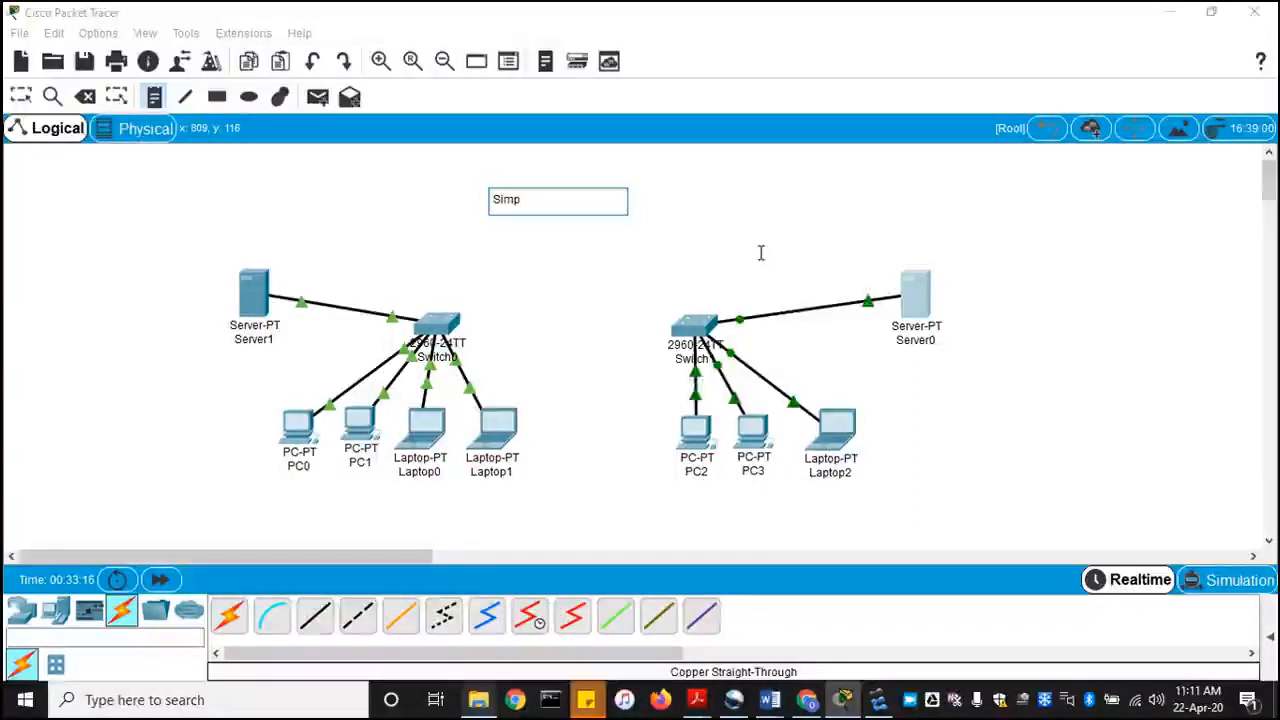
{"action": "type", "text": "le "}
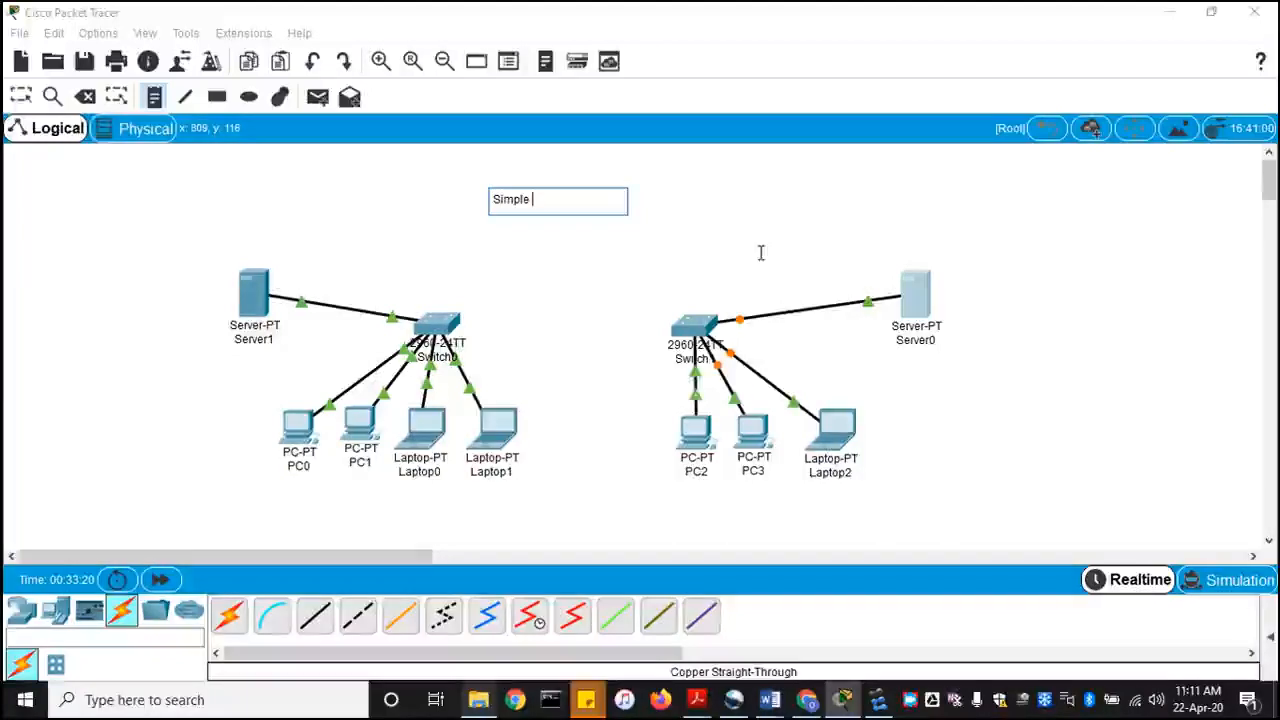
{"action": "type", "text": "L"}
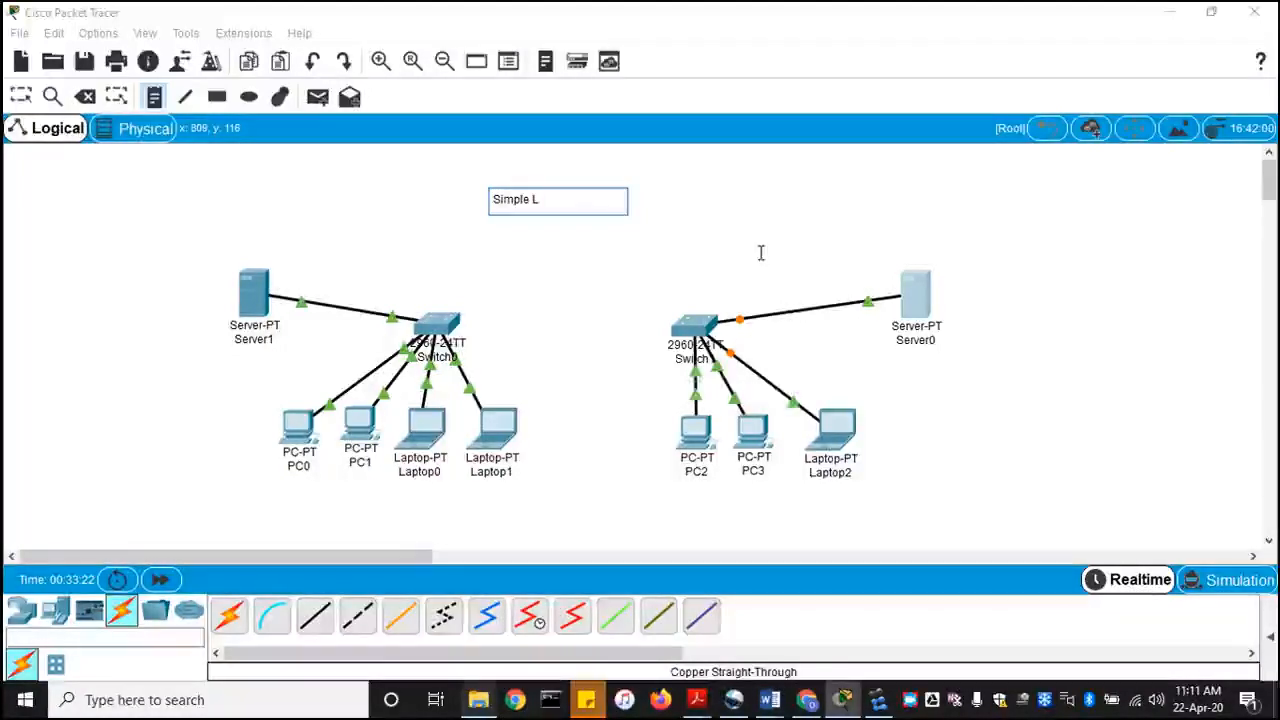
{"action": "type", "text": "AN"}
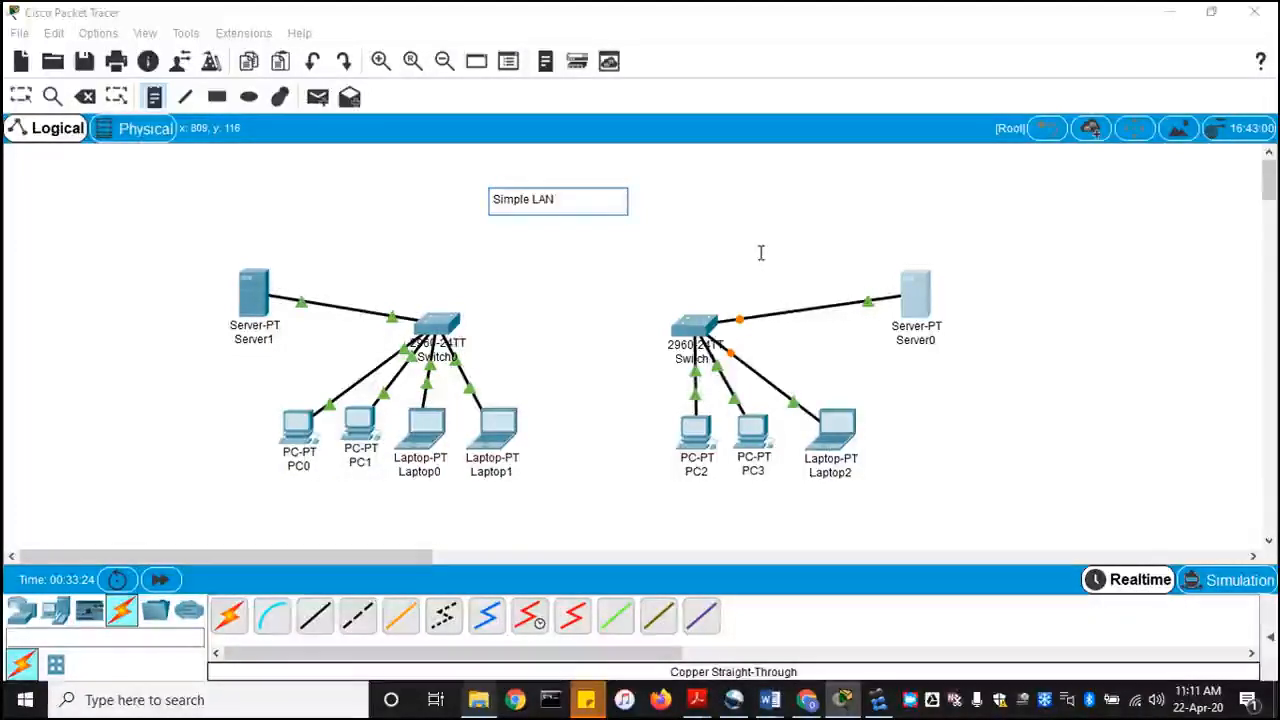
{"action": "type", "text": " Setup"}
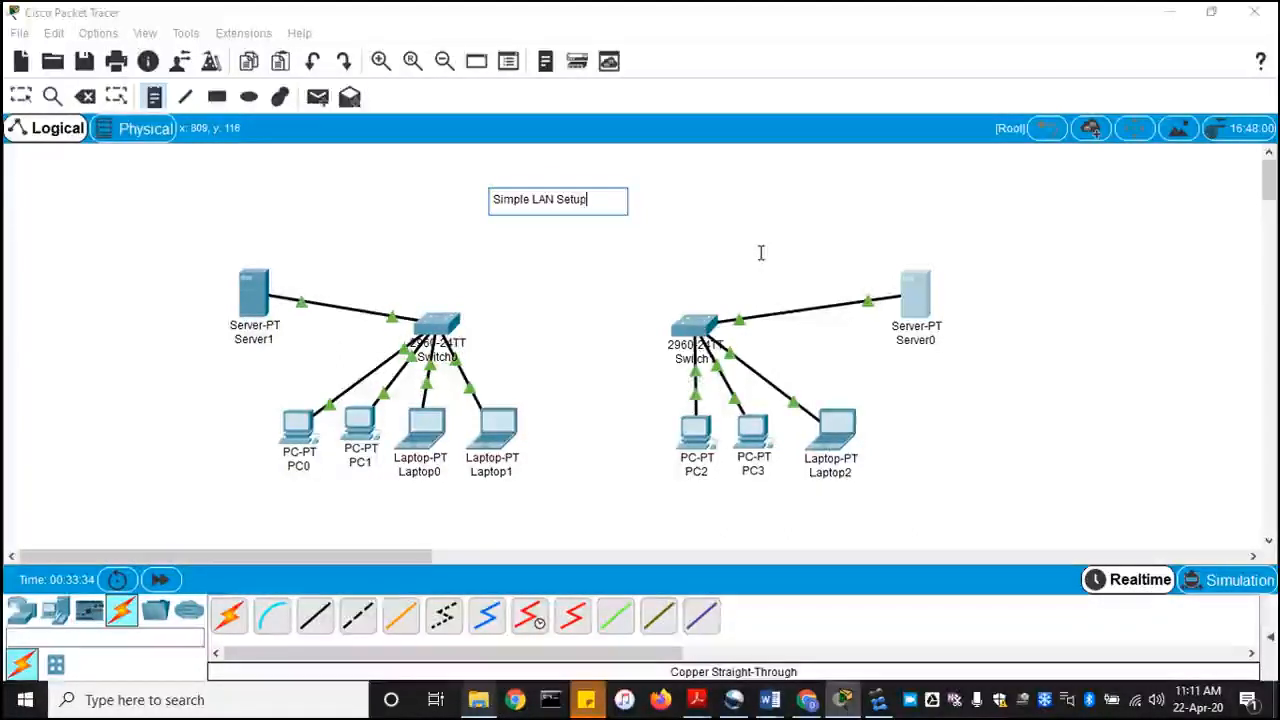
{"action": "key", "text": "Escape"}
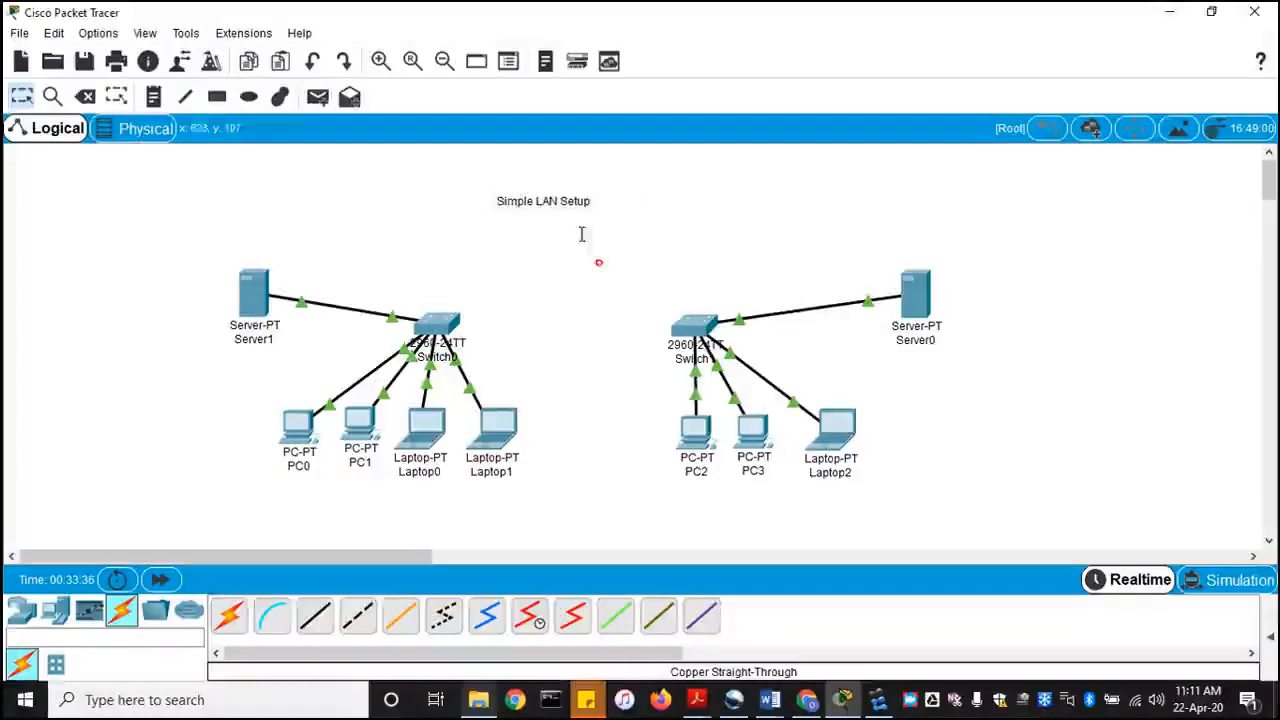
{"action": "left_click_drag", "start_coordinate": [570, 203], "coordinate": [603, 179]}
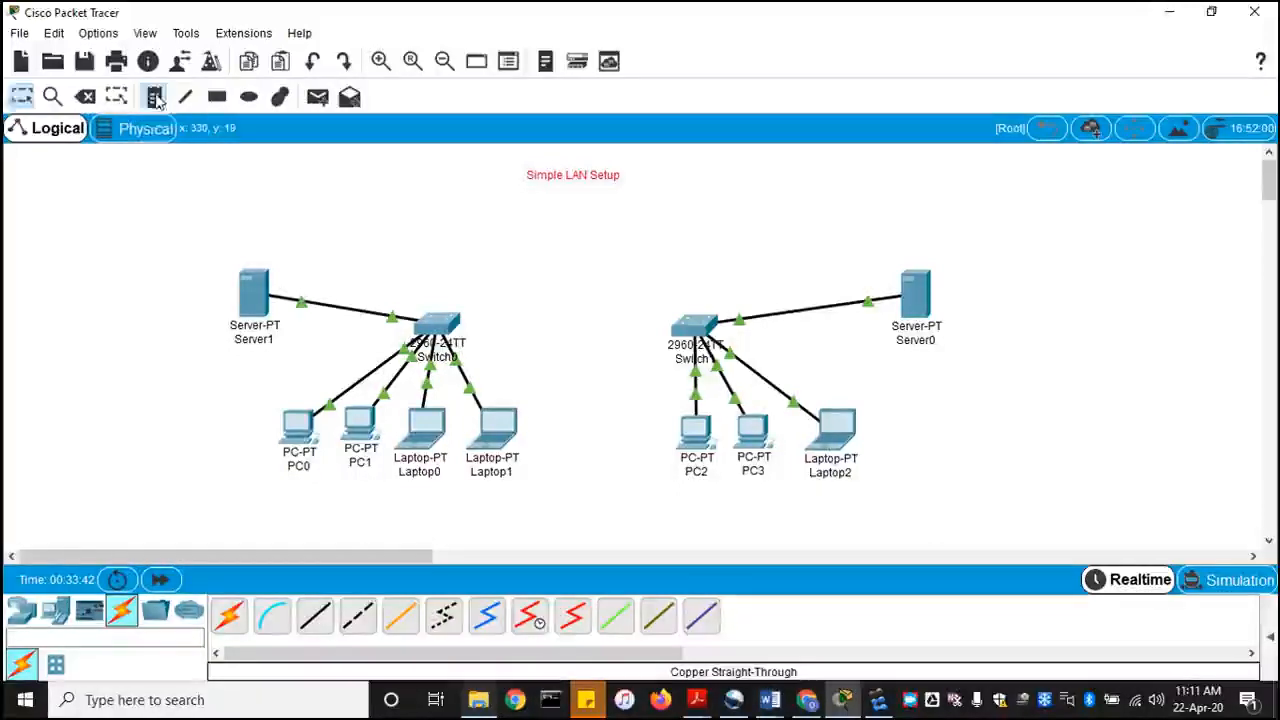
Step: Add an "HR Dept" note below the PCs and laptops connected to Switch0
{"action": "left_click", "coordinate": [348, 512]}
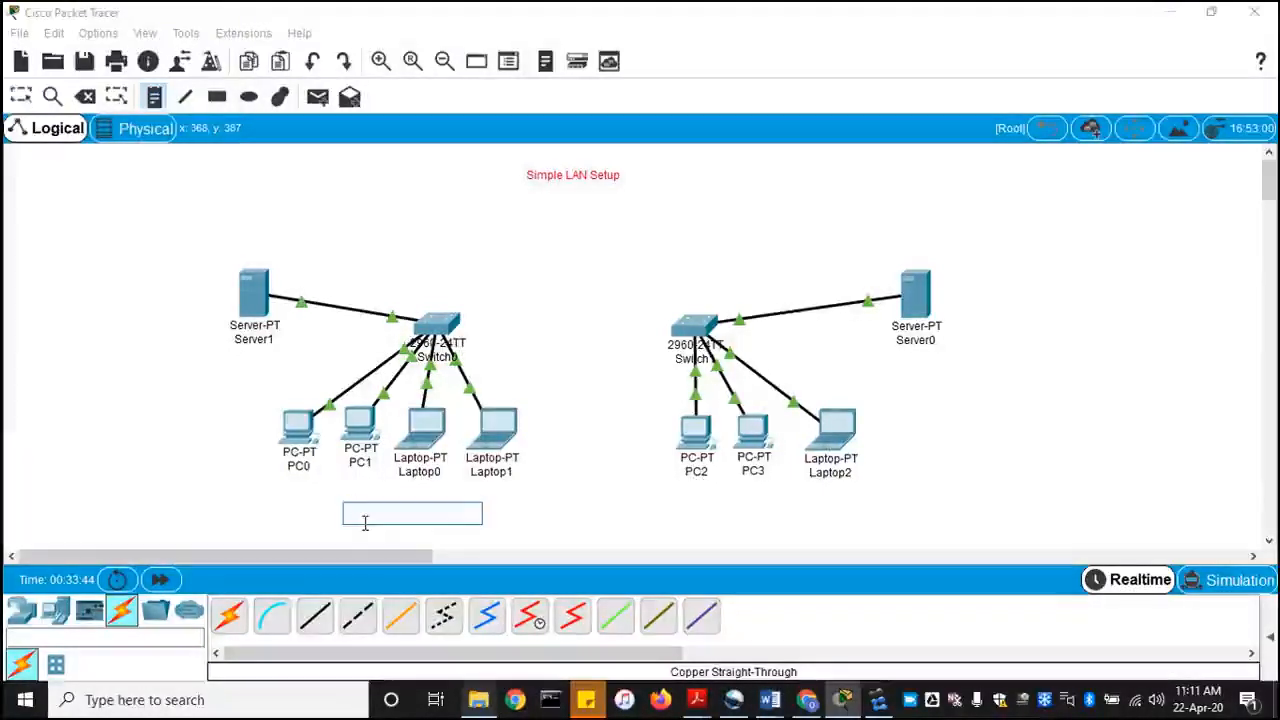
{"action": "type", "text": "HR DE"}
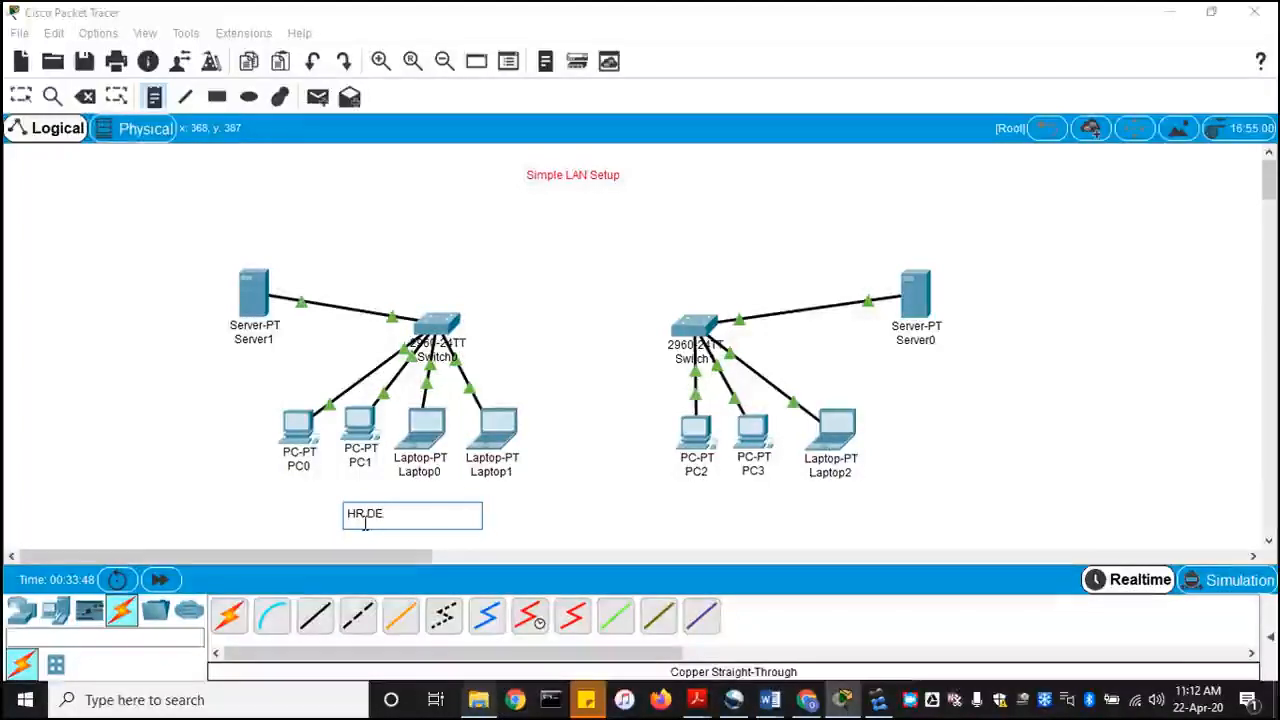
{"action": "key", "text": "BackSpace"}
{"action": "type", "text": "ept"}
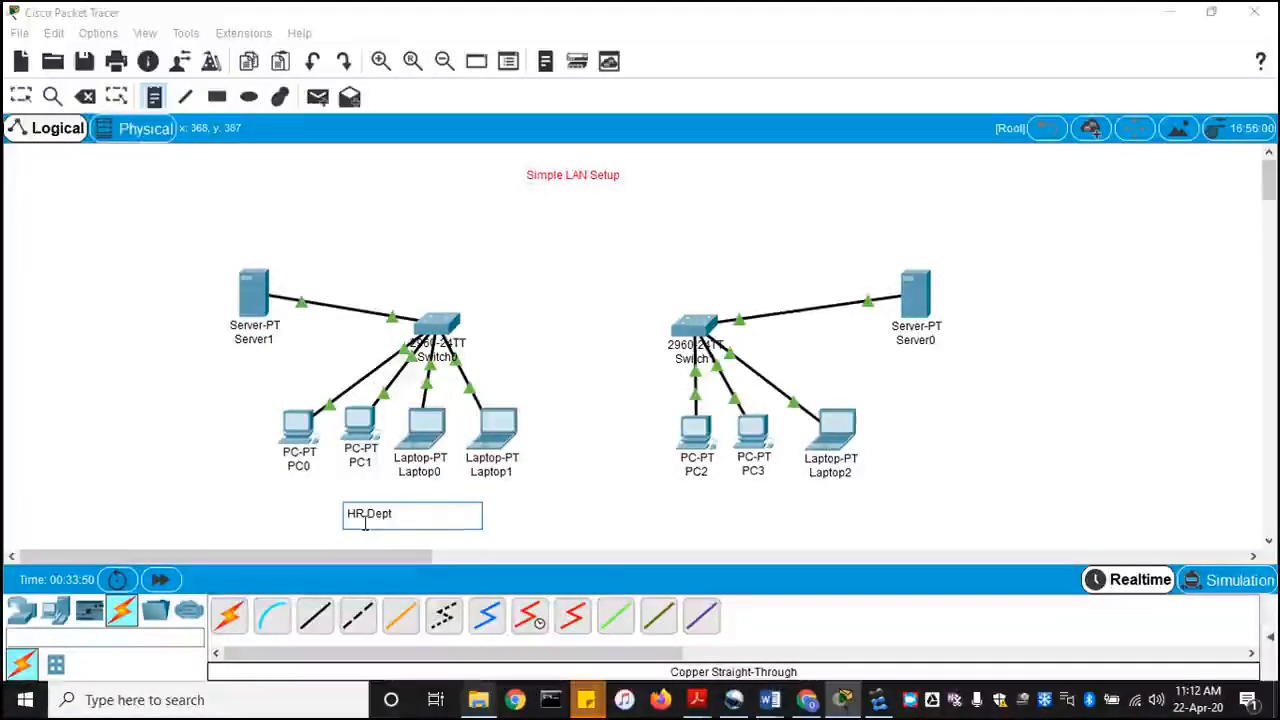
{"action": "left_click", "coordinate": [646, 489]}
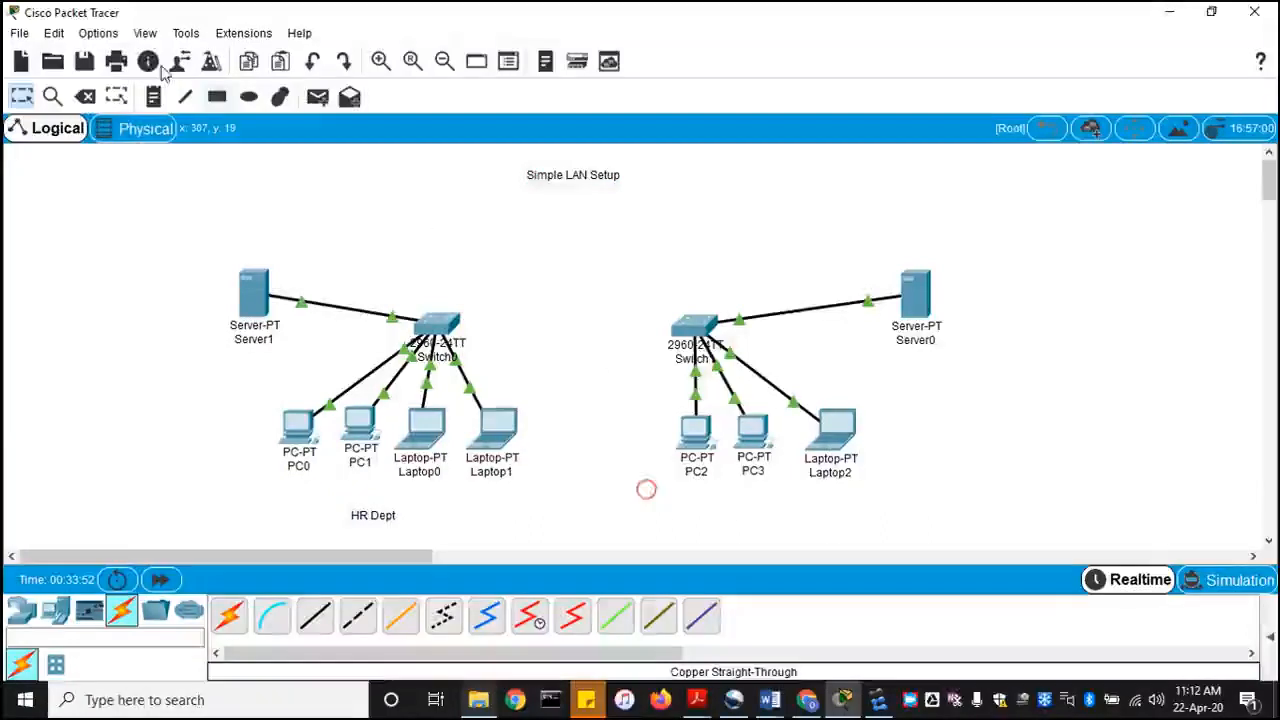
Step: Add a "Finance Dept" note below the PCs and laptop connected to Switch1
{"action": "left_click", "coordinate": [725, 512]}
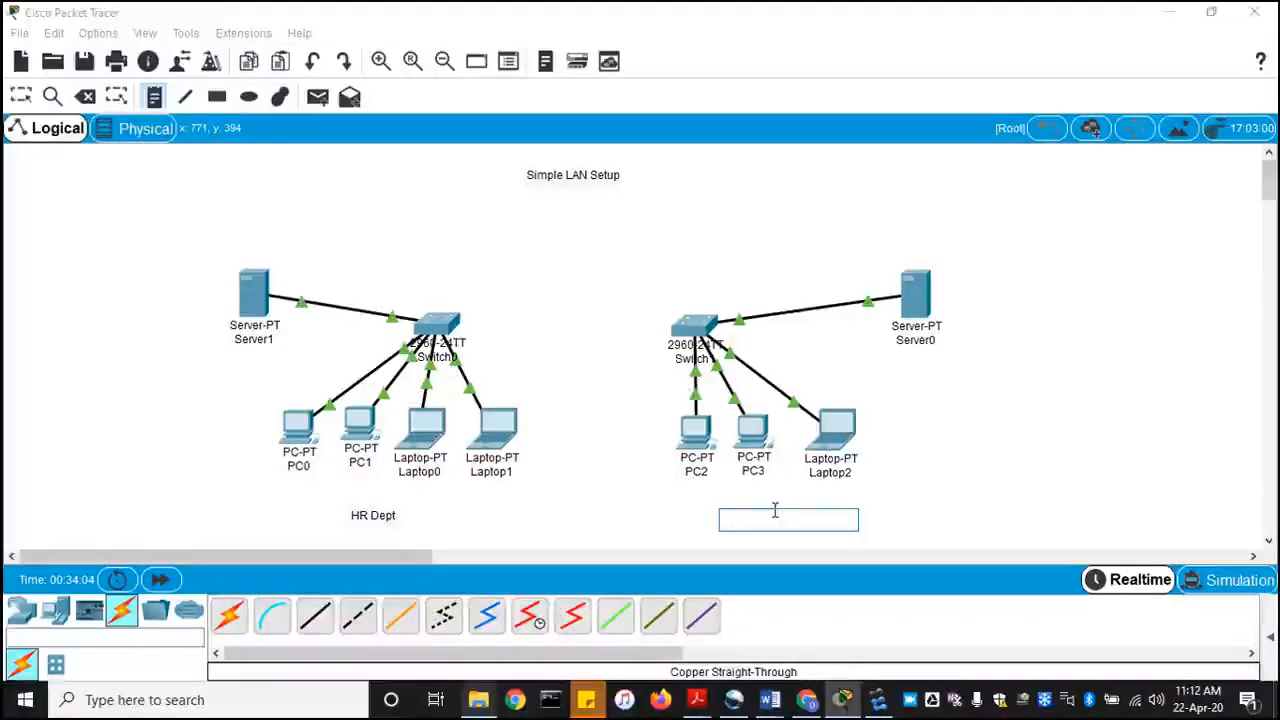
{"action": "type", "text": "Fince"}
{"action": "key", "text": "BackSpace"}
{"action": "key", "text": "BackSpace"}
{"action": "type", "text": "a"}
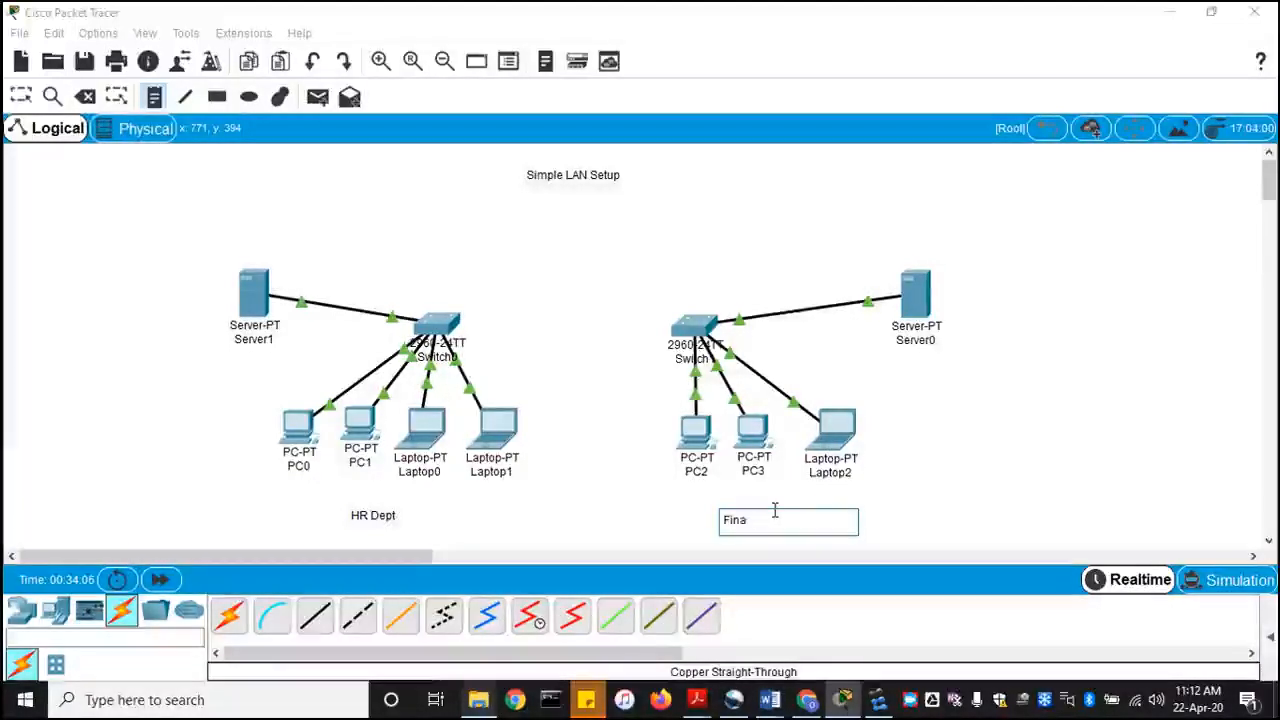
{"action": "type", "text": "nce "}
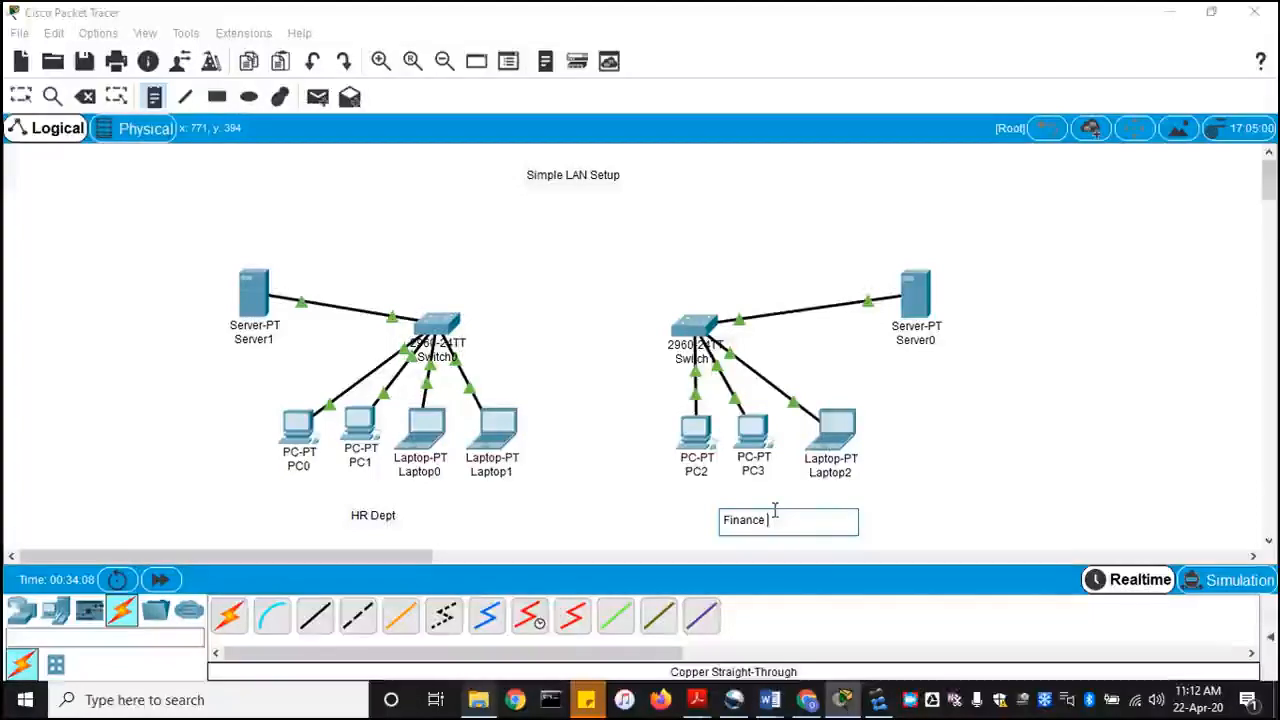
{"action": "type", "text": "Dept"}
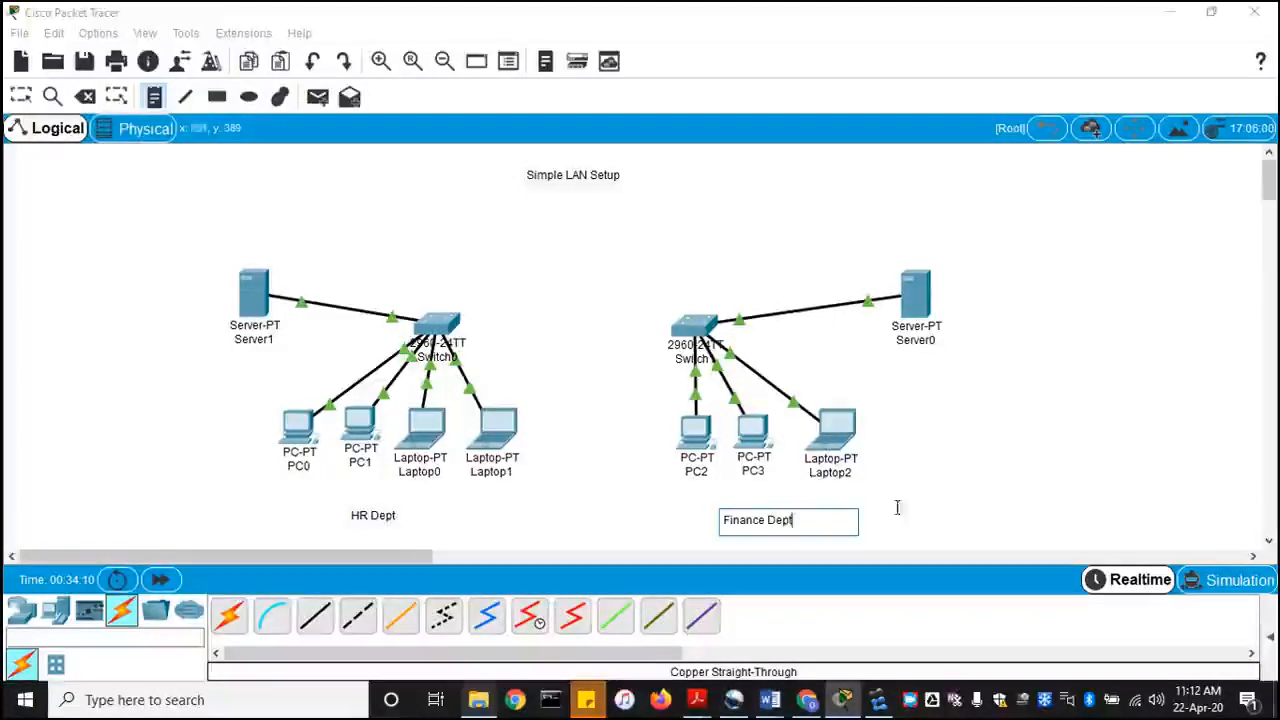
{"action": "left_click", "coordinate": [951, 480]}
Step: Reposition the "HR Dept" and "Finance Dept" notes so each sits centred beneath its group of devices
{"action": "left_click", "coordinate": [771, 520]}
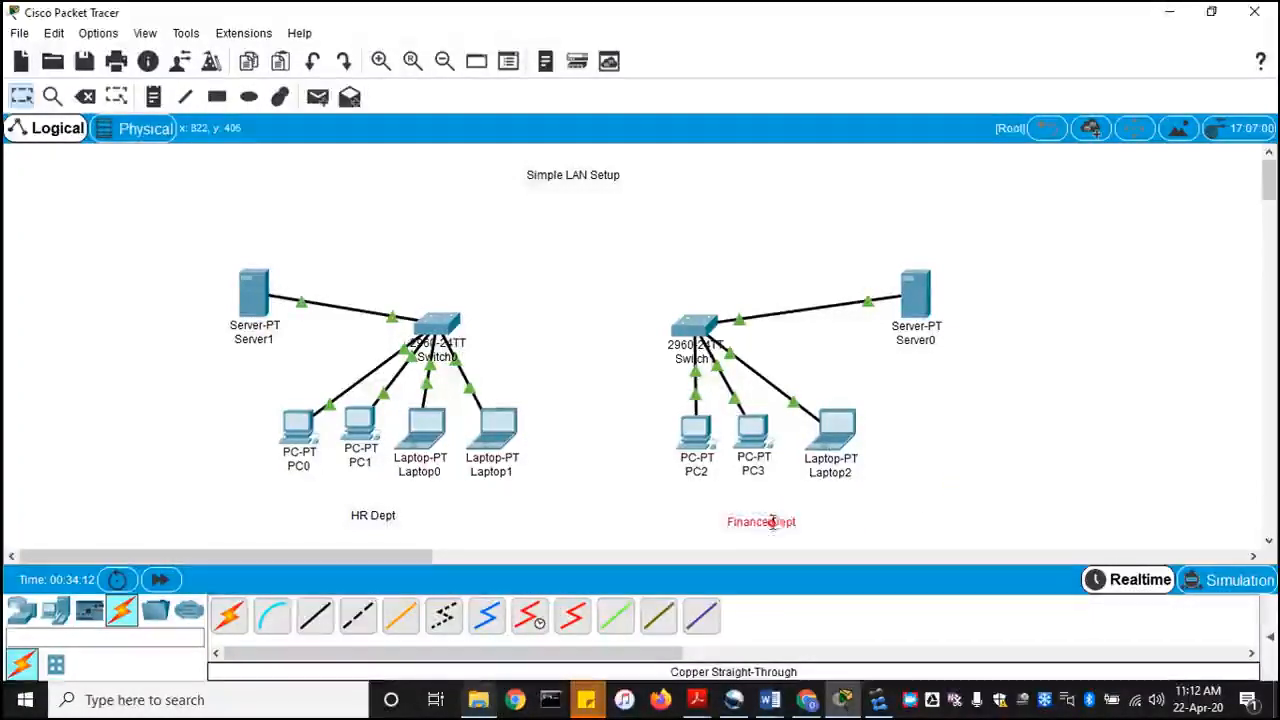
{"action": "left_click_drag", "start_coordinate": [385, 515], "coordinate": [386, 518]}
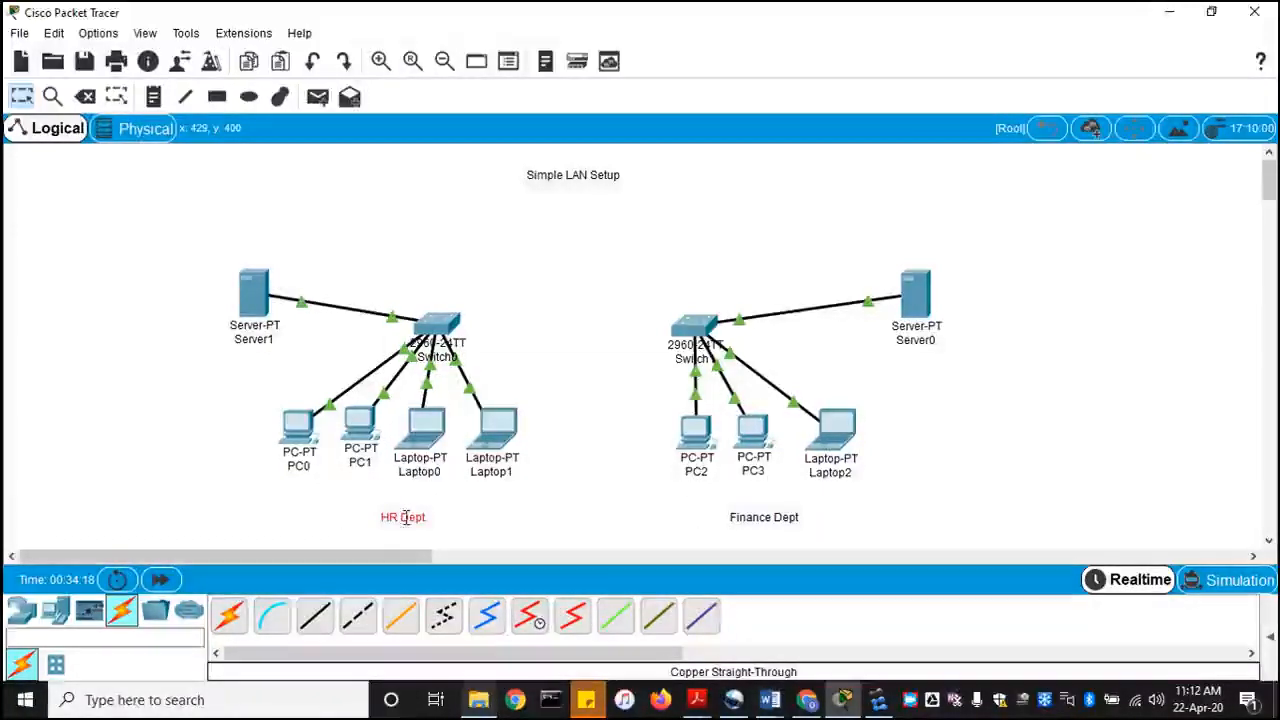
{"action": "left_click_drag", "start_coordinate": [775, 517], "coordinate": [781, 513]}
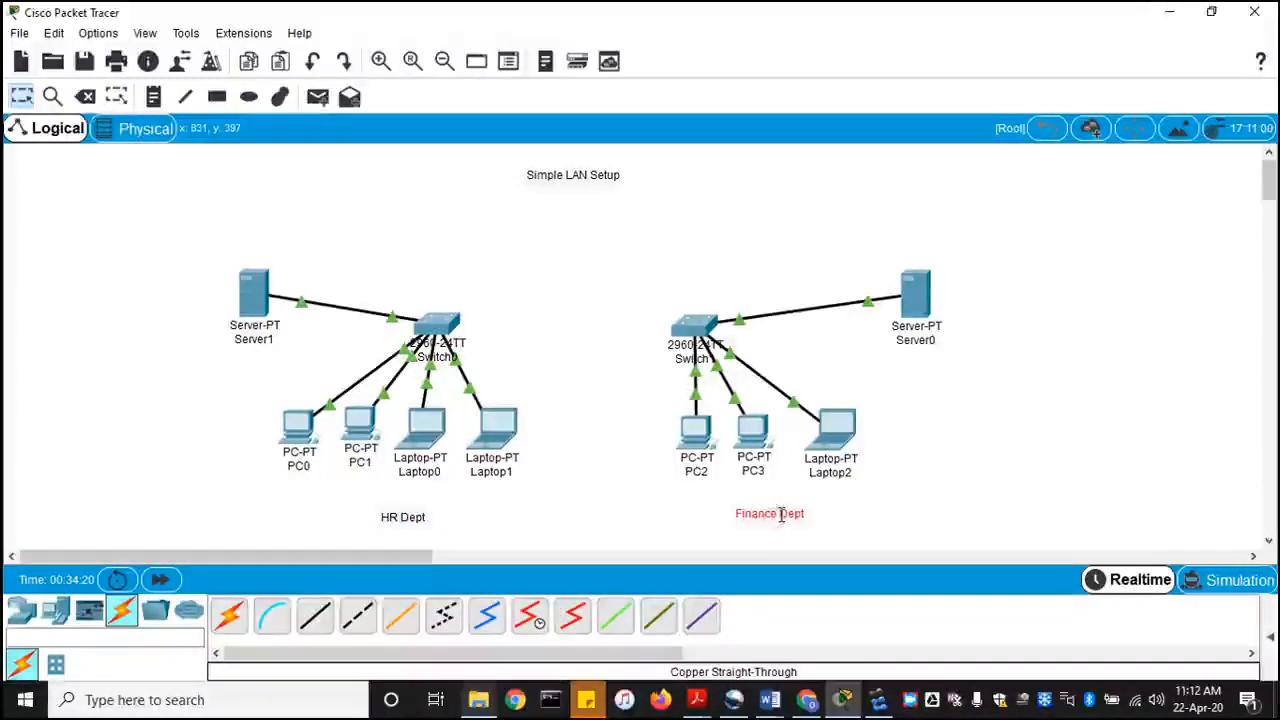
{"action": "left_click", "coordinate": [909, 483]}
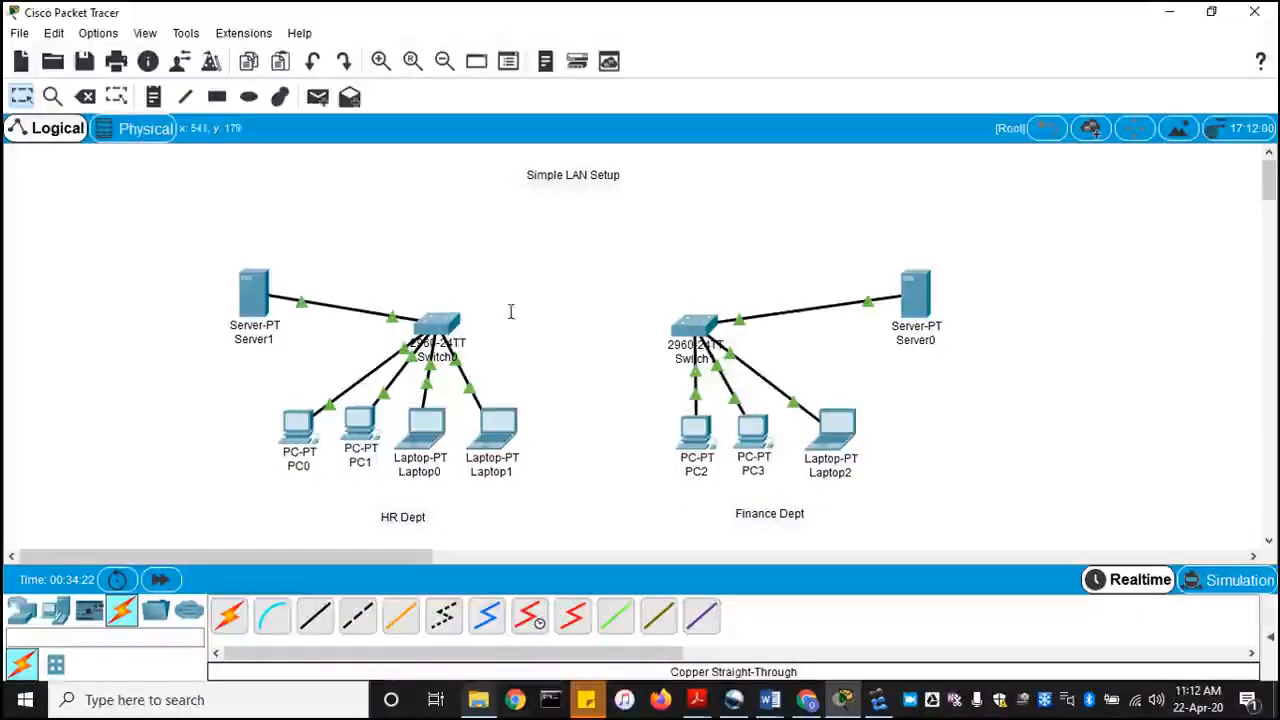
{"action": "left_click", "coordinate": [437, 323]}
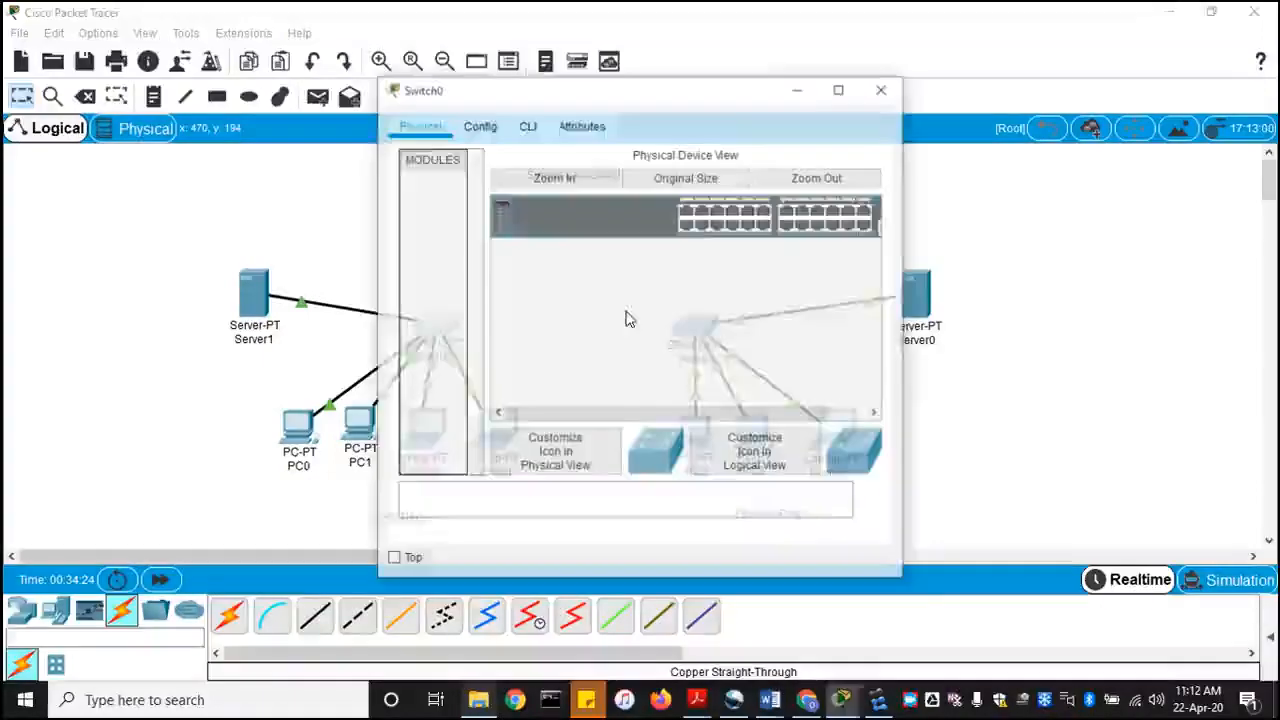
{"action": "left_click", "coordinate": [884, 88]}
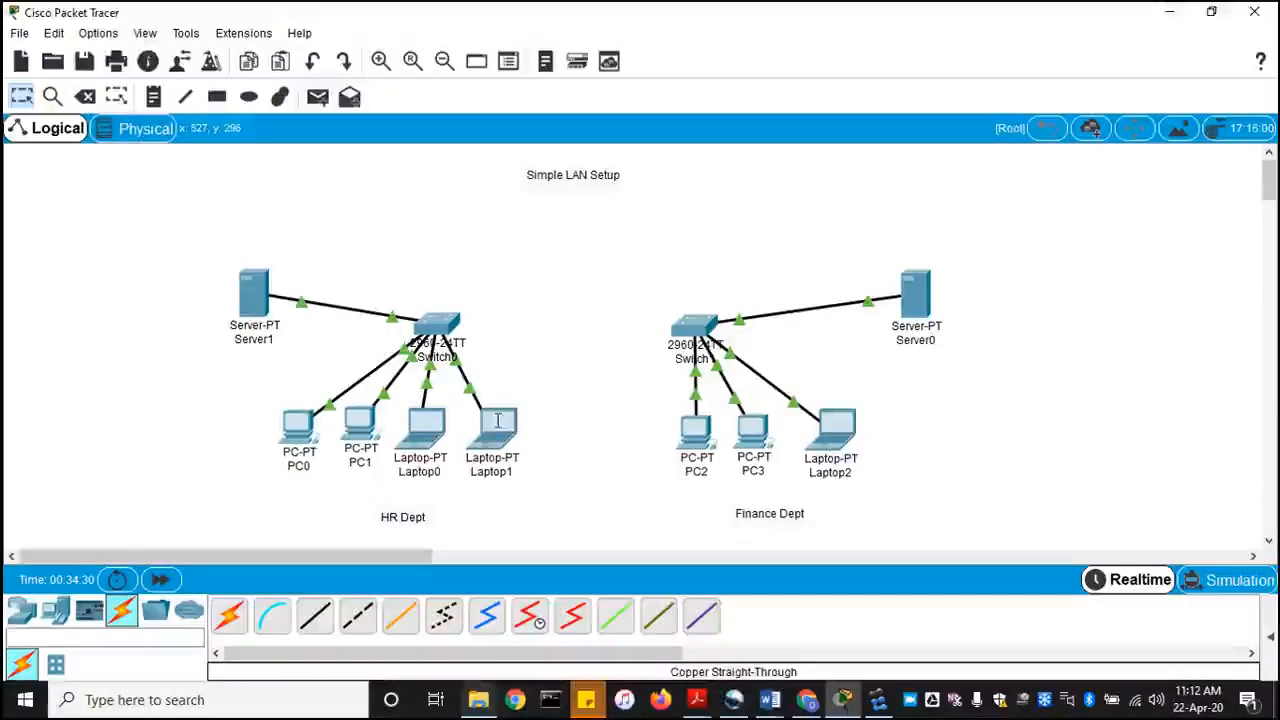
{"action": "mouse_move", "coordinate": [499, 438]}
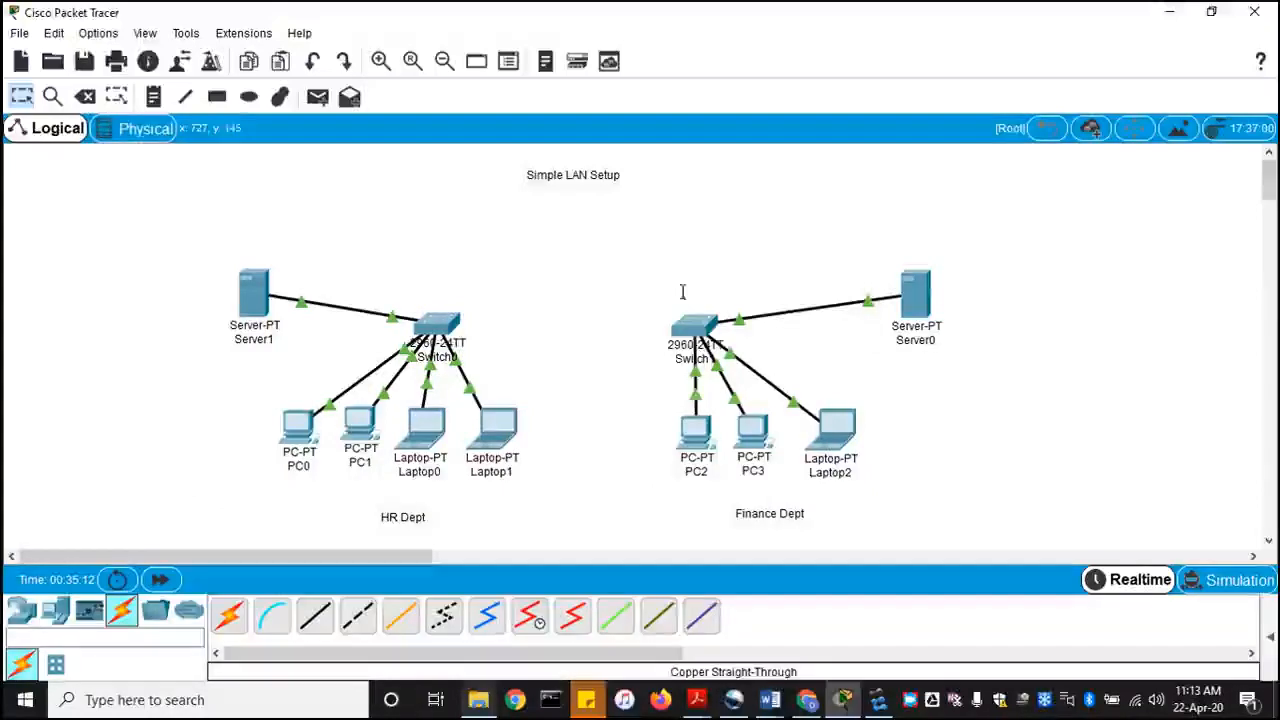
{"action": "mouse_move", "coordinate": [714, 468]}
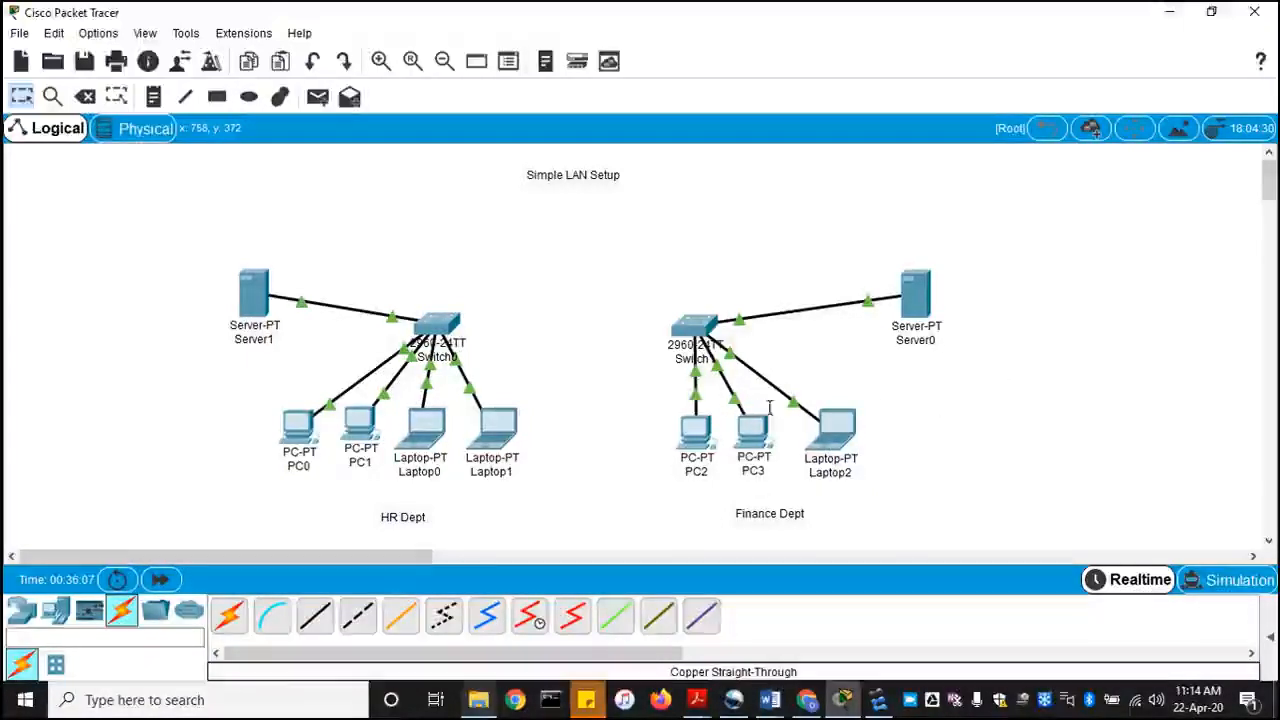
{"action": "mouse_move", "coordinate": [871, 426]}
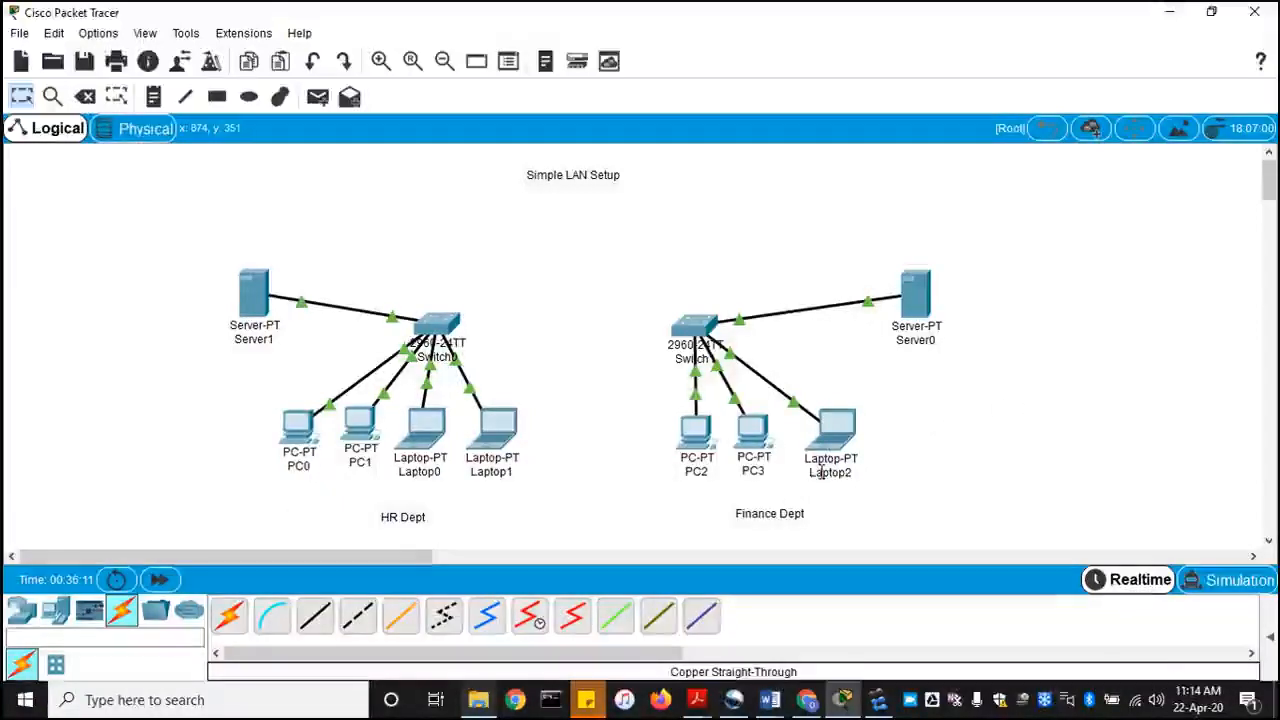
{"action": "mouse_move", "coordinate": [821, 474]}
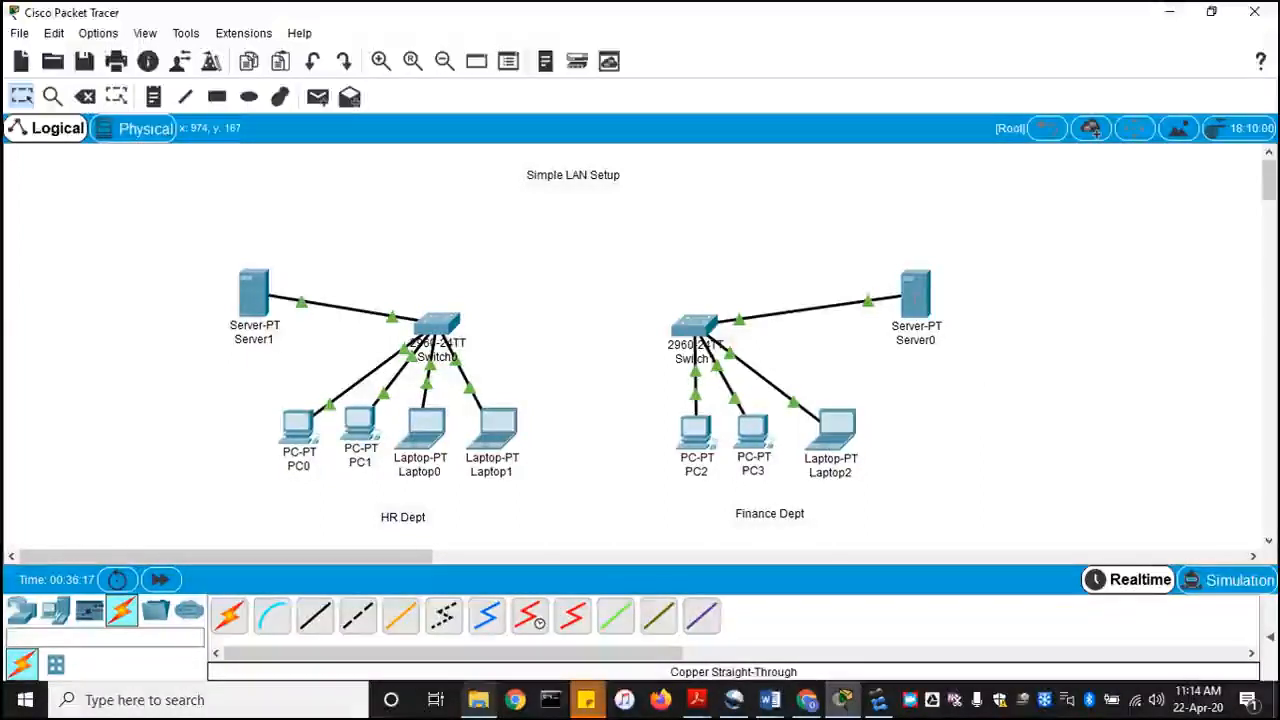
{"action": "mouse_move", "coordinate": [257, 298]}
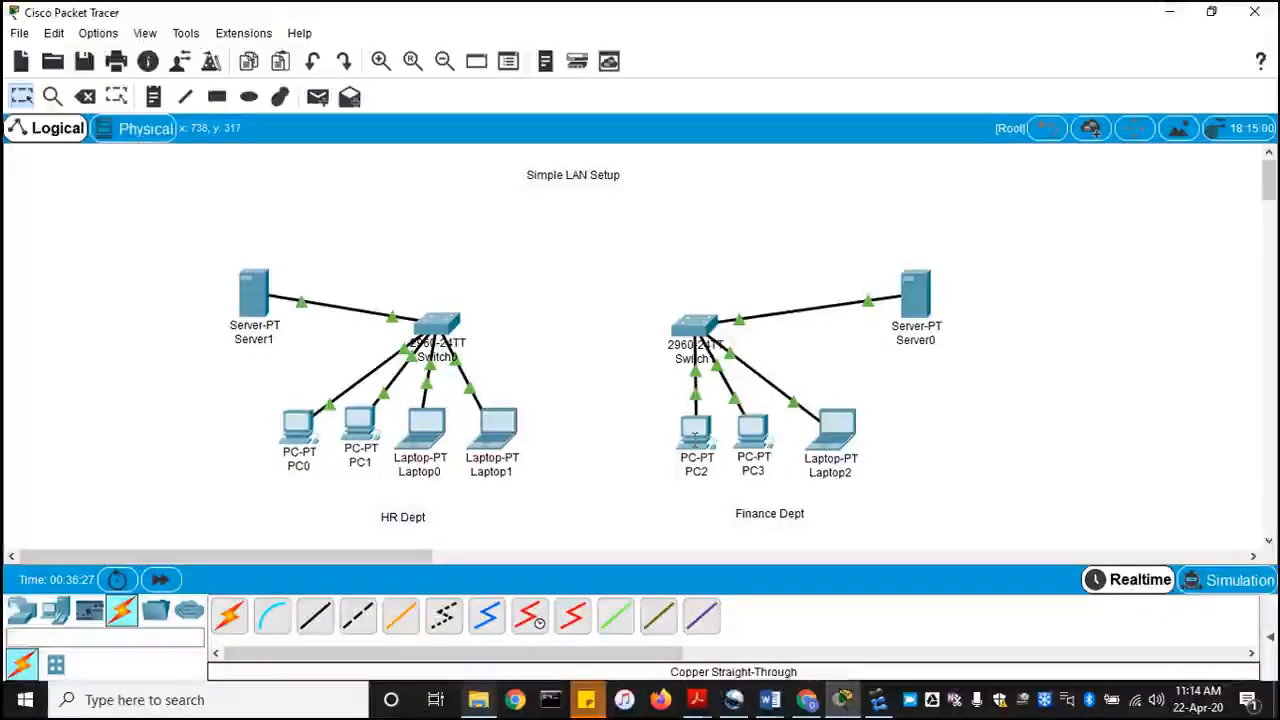
Step: Inspect PC2's port and address summary and its physical device view, and close its window
{"action": "mouse_move", "coordinate": [694, 436]}
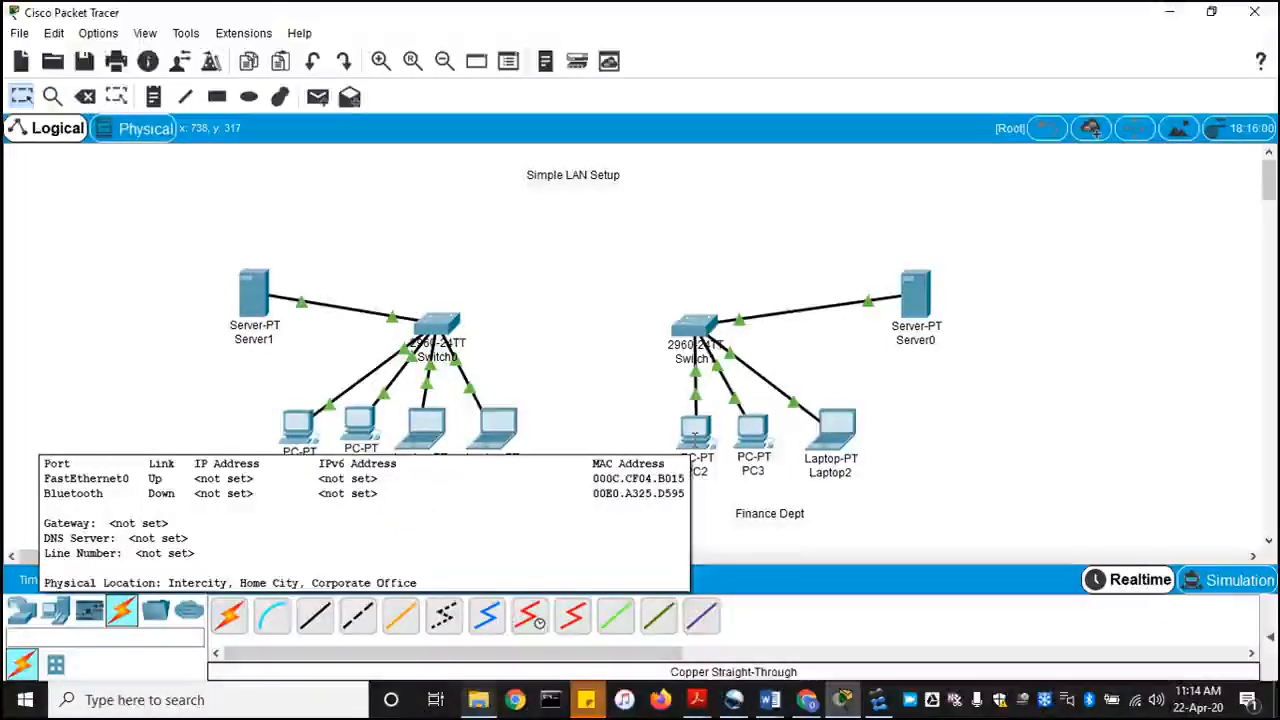
{"action": "left_click", "coordinate": [694, 432]}
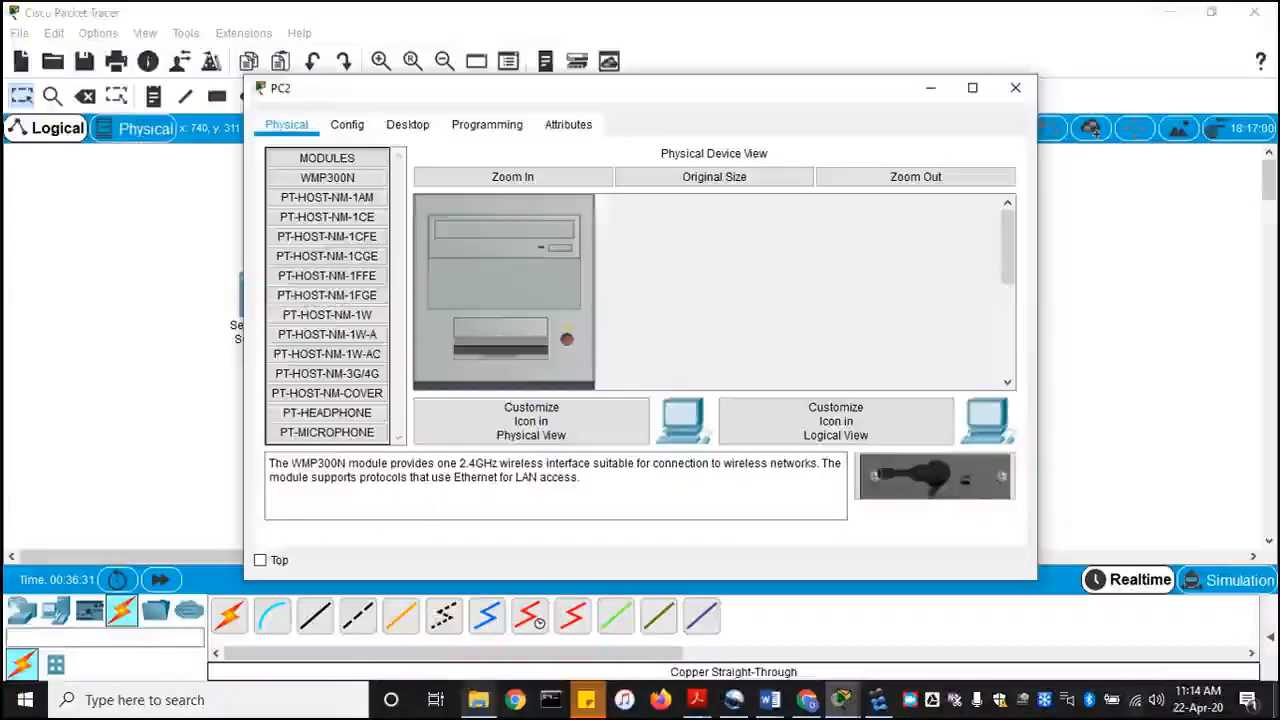
{"action": "right_click", "coordinate": [1140, 707]}
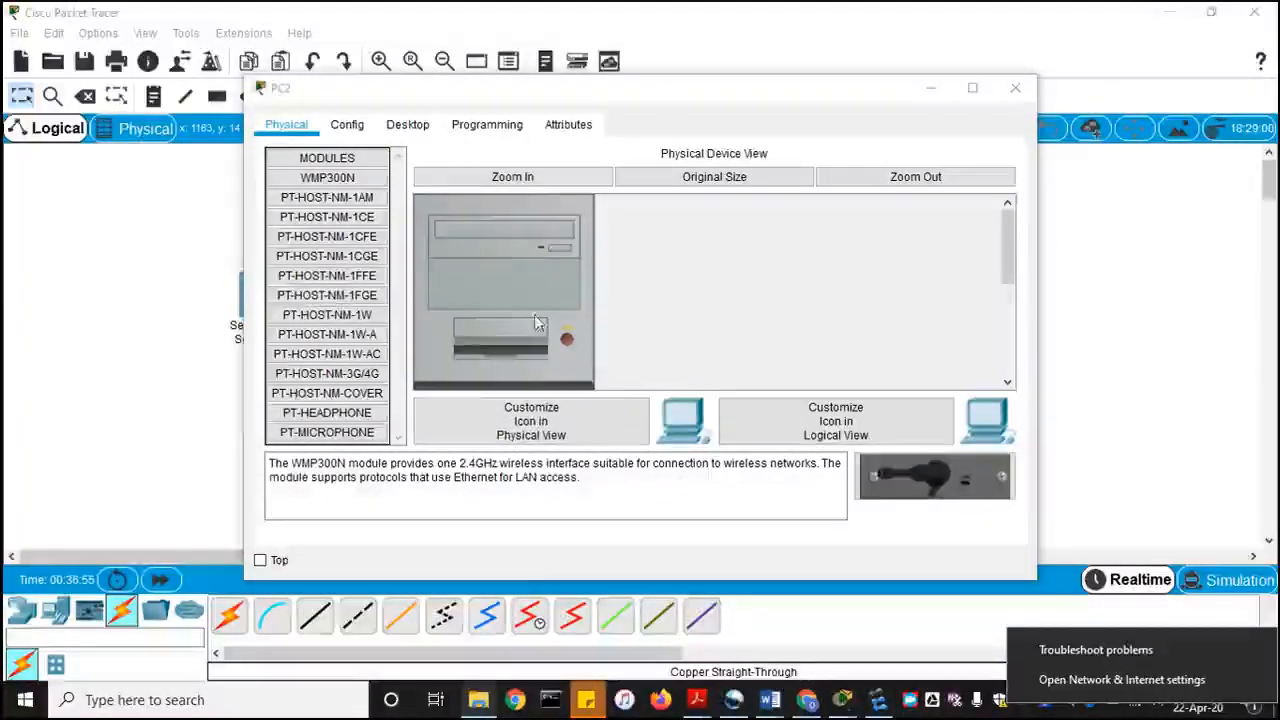
{"action": "left_click", "coordinate": [1015, 88]}
{"action": "mouse_move", "coordinate": [697, 446]}
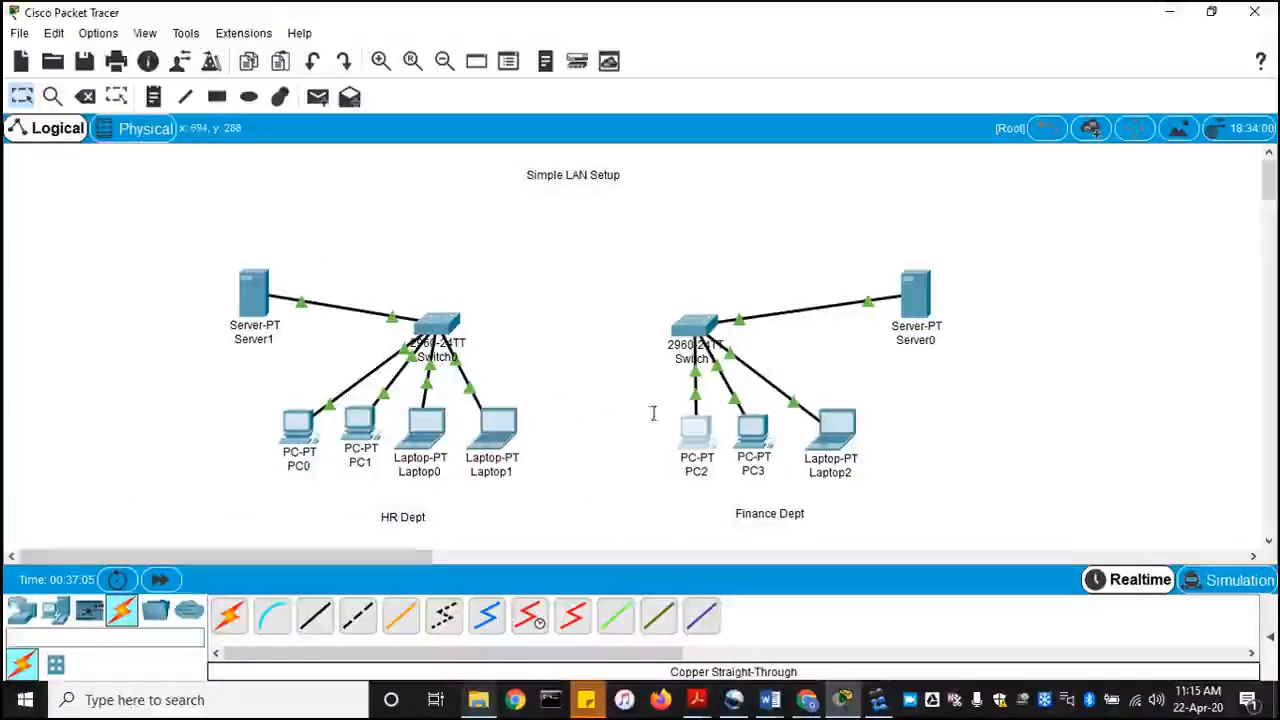
Step: Look through PC2's physical view, its global configuration settings and the full set of desktop applications
{"action": "left_click", "coordinate": [685, 431]}
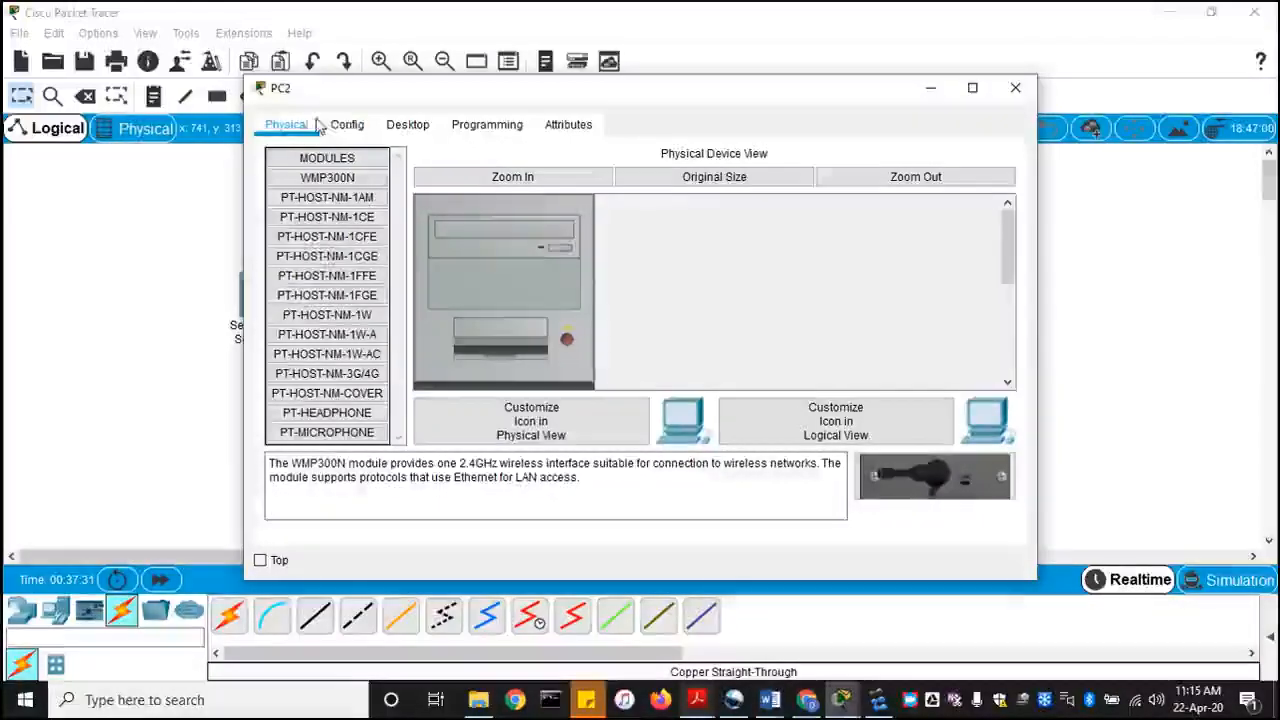
{"action": "left_click", "coordinate": [350, 128]}
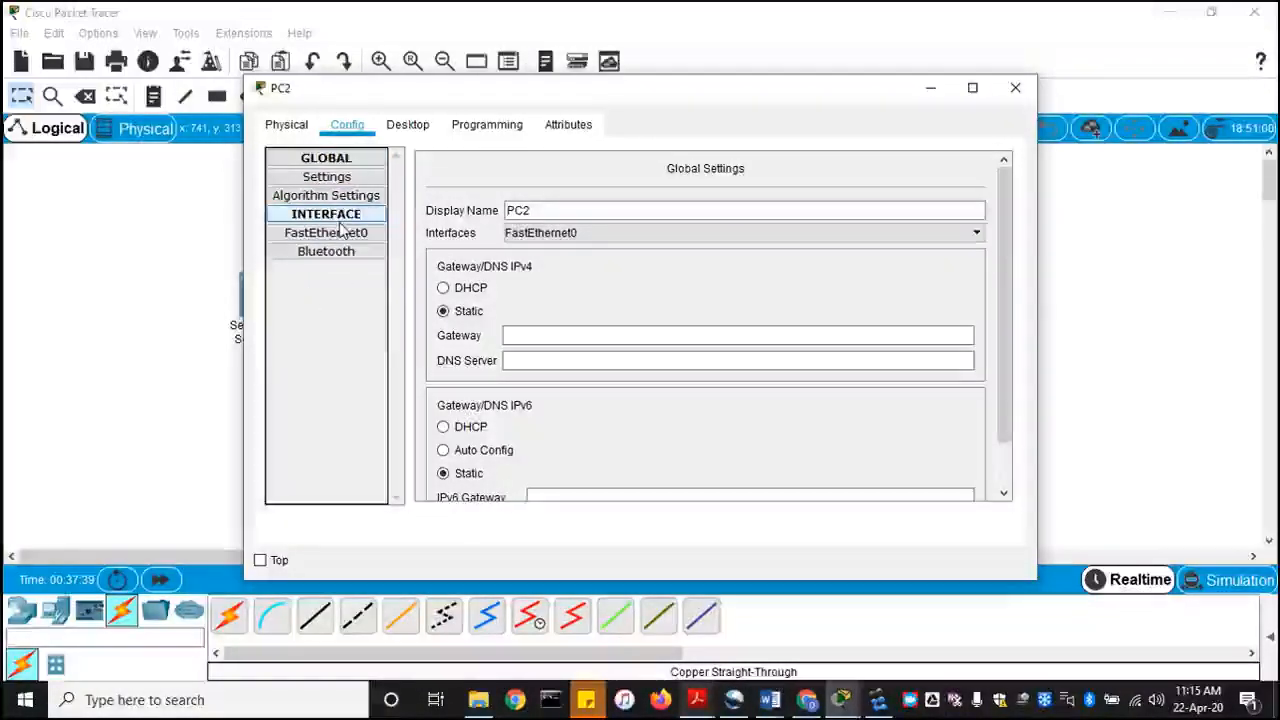
{"action": "left_click", "coordinate": [408, 132]}
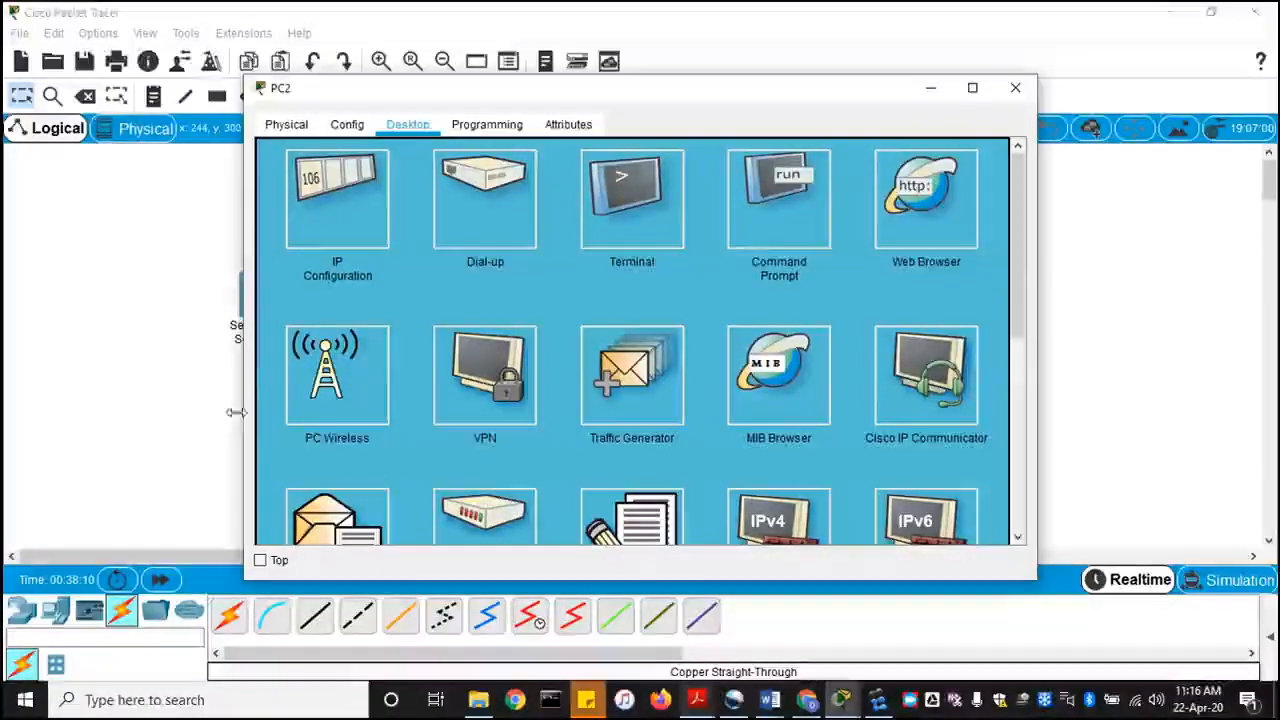
{"action": "scroll", "coordinate": [564, 399], "scroll_direction": "down", "scroll_amount": 2}
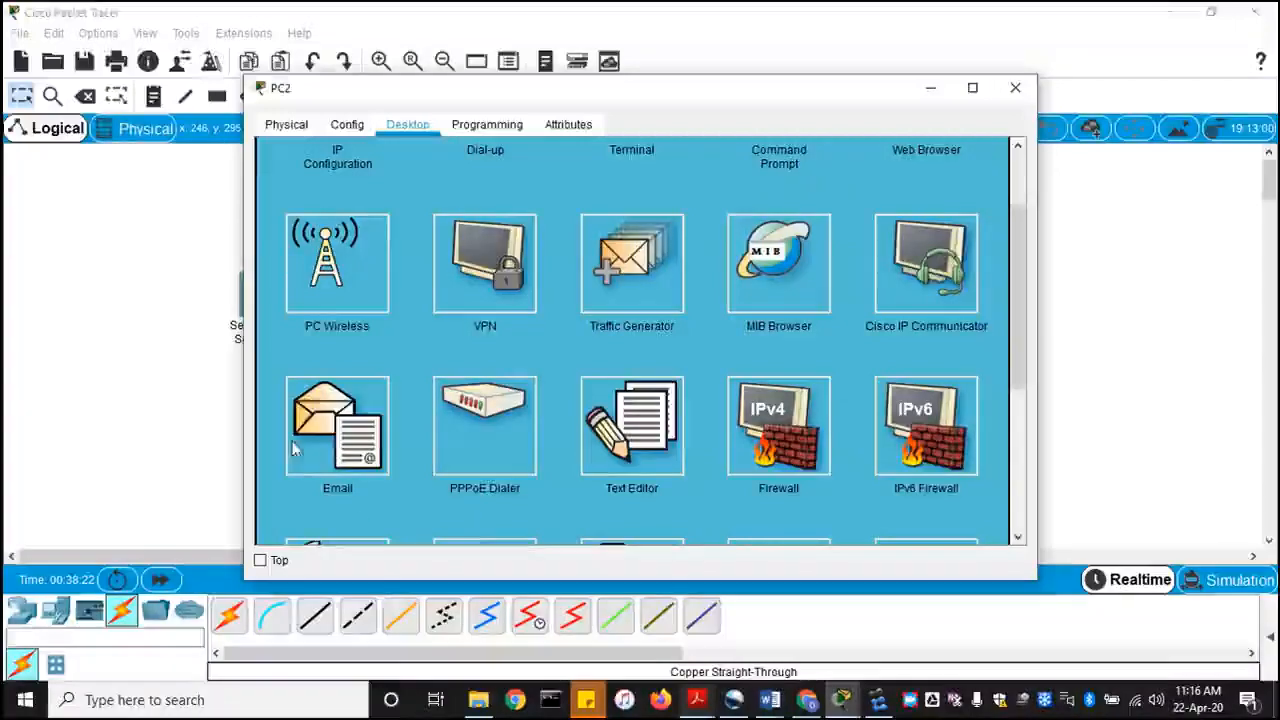
{"action": "scroll", "coordinate": [430, 456], "scroll_direction": "down", "scroll_amount": 3}
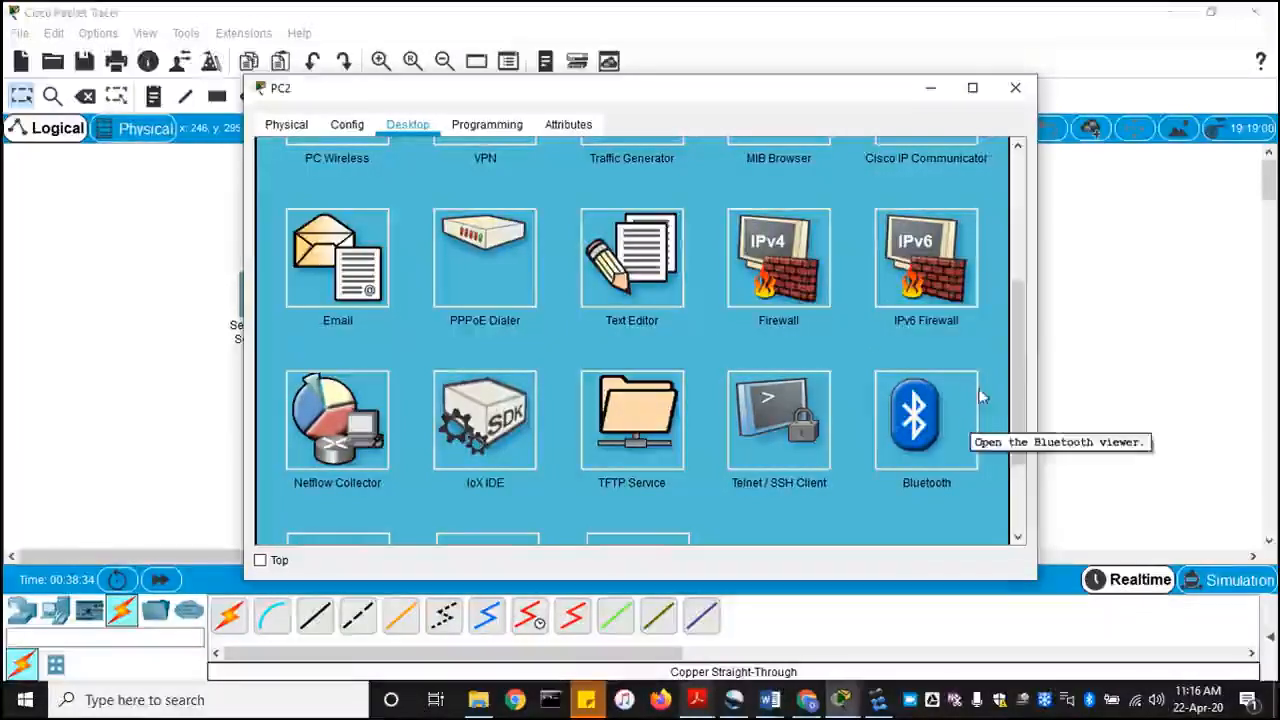
{"action": "scroll", "coordinate": [437, 458], "scroll_direction": "down", "scroll_amount": 3}
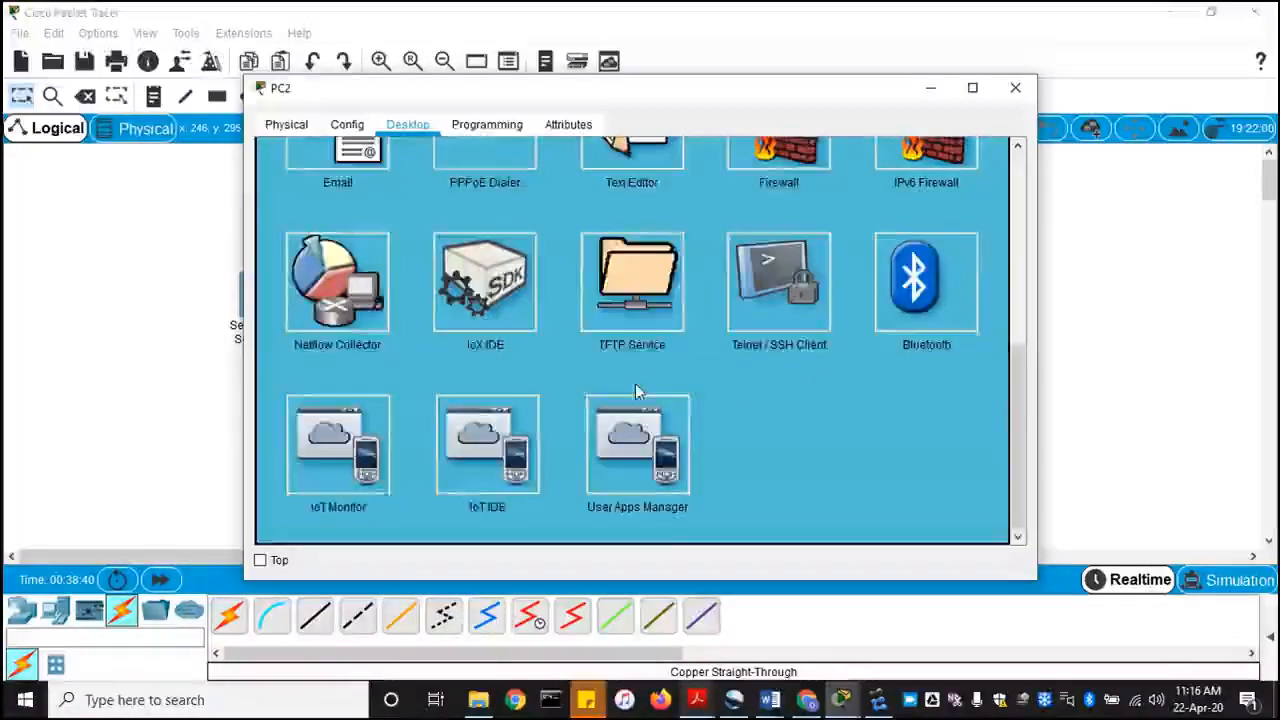
{"action": "scroll", "coordinate": [635, 383], "scroll_direction": "up", "scroll_amount": 2}
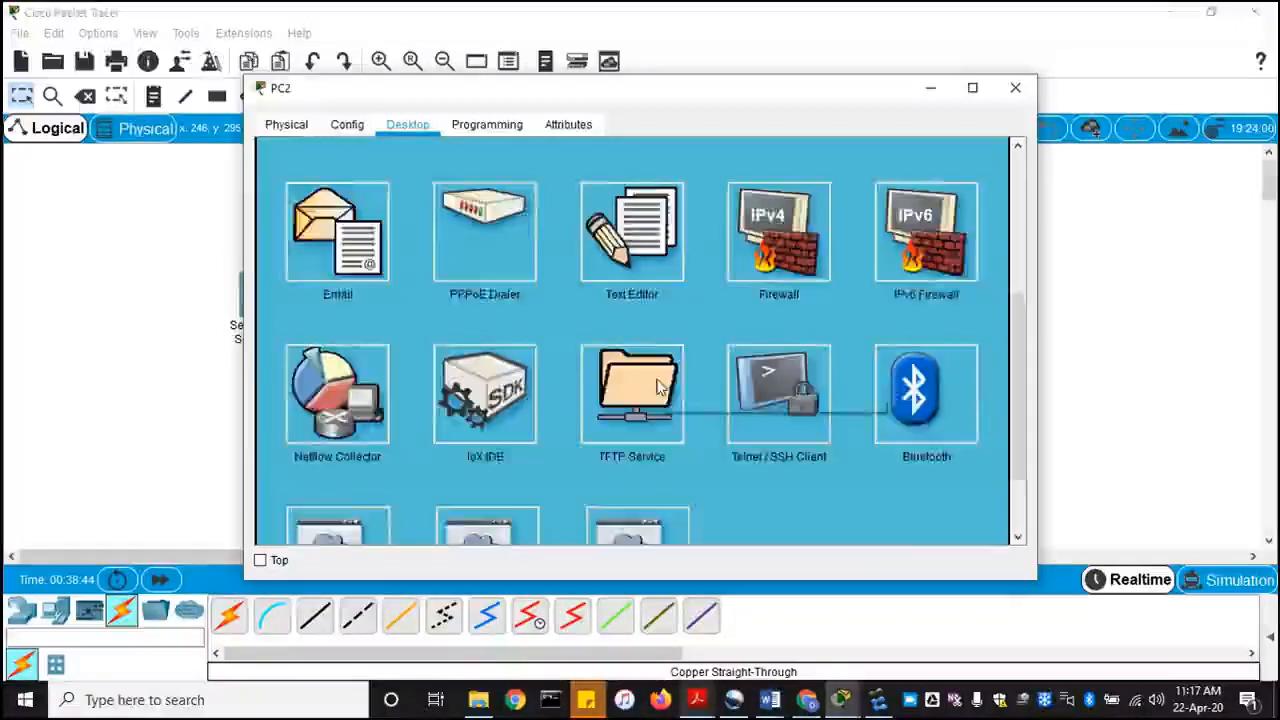
{"action": "scroll", "coordinate": [780, 360], "scroll_direction": "up", "scroll_amount": 3}
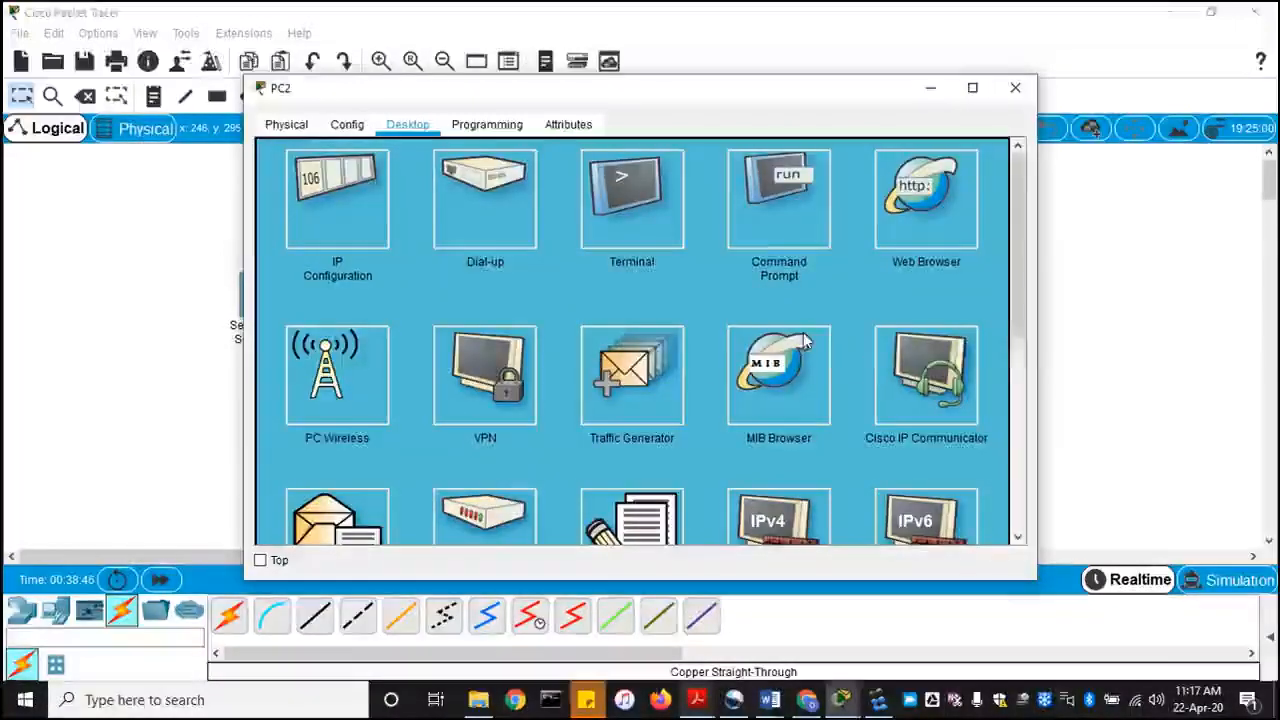
Step: Give PC2 the static IP address 192.168.1.100 with subnet mask 255.255.255.0 in its IP configuration, and close its window
{"action": "left_click", "coordinate": [337, 214]}
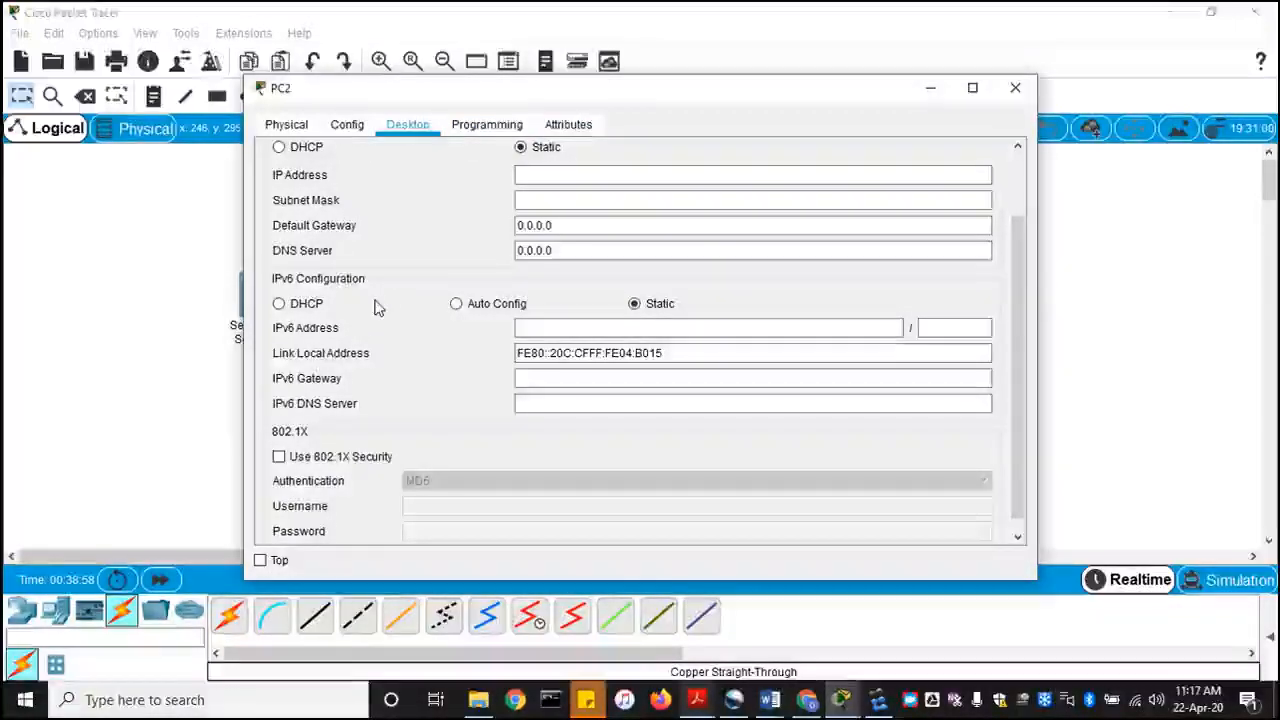
{"action": "scroll", "coordinate": [378, 308], "scroll_direction": "up", "scroll_amount": 1}
{"action": "scroll", "coordinate": [378, 308], "scroll_direction": "up", "scroll_amount": 1}
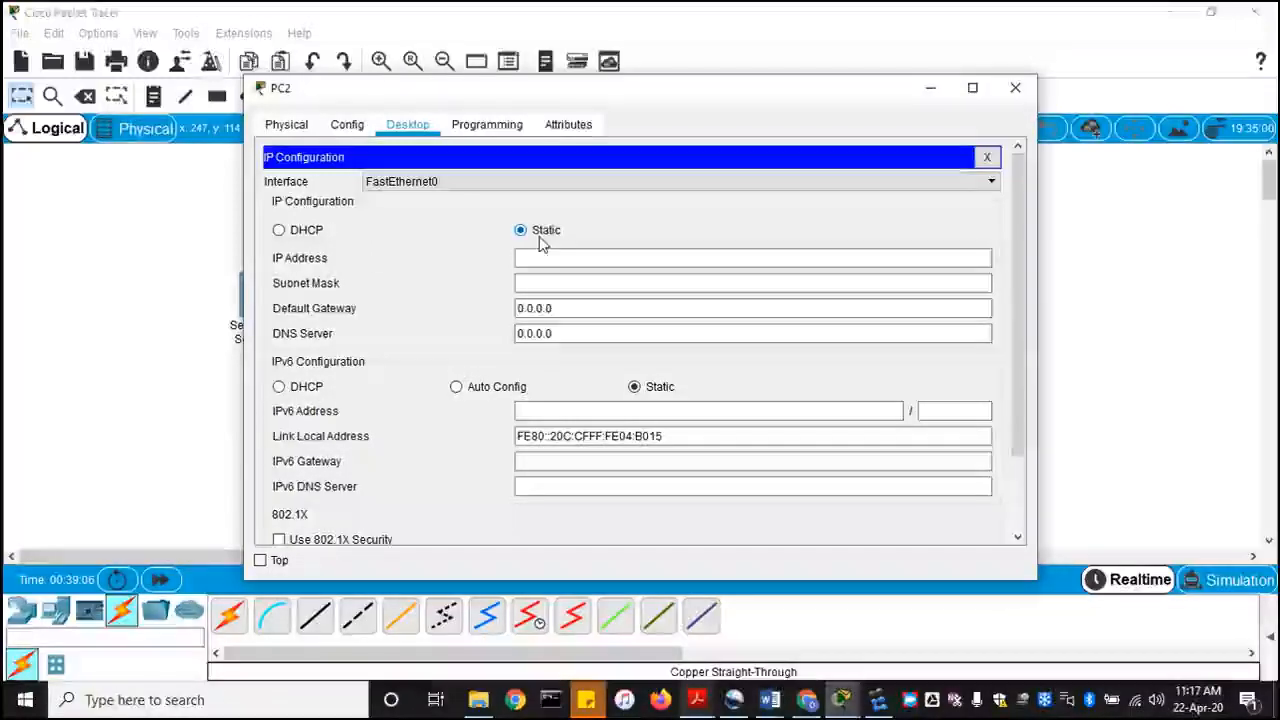
{"action": "left_click", "coordinate": [600, 257]}
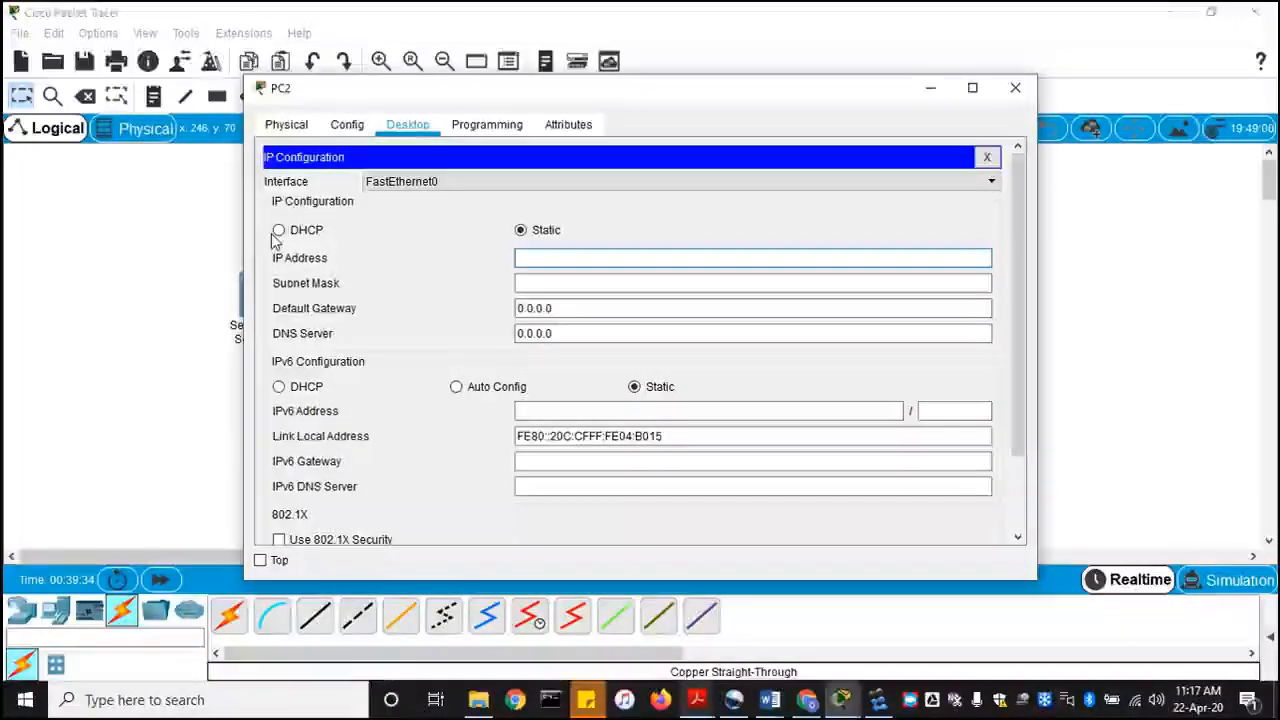
{"action": "type", "text": "192.168"}
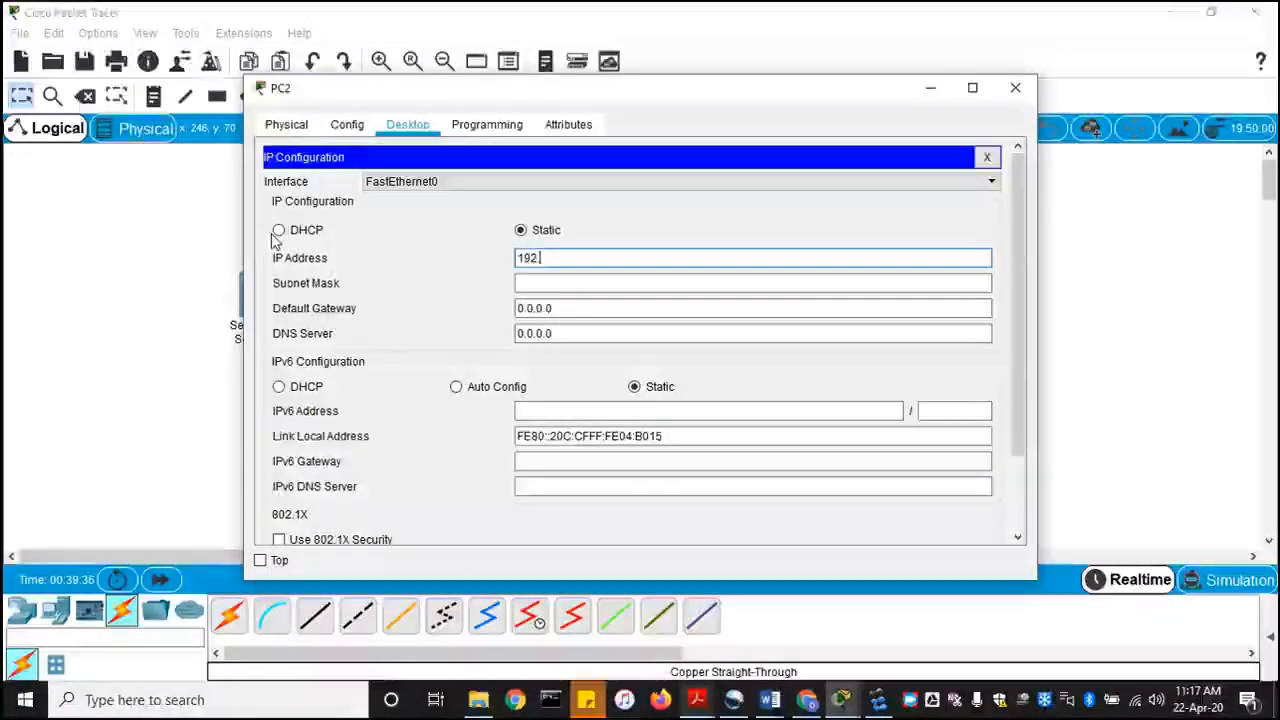
{"action": "type", "text": ".1"}
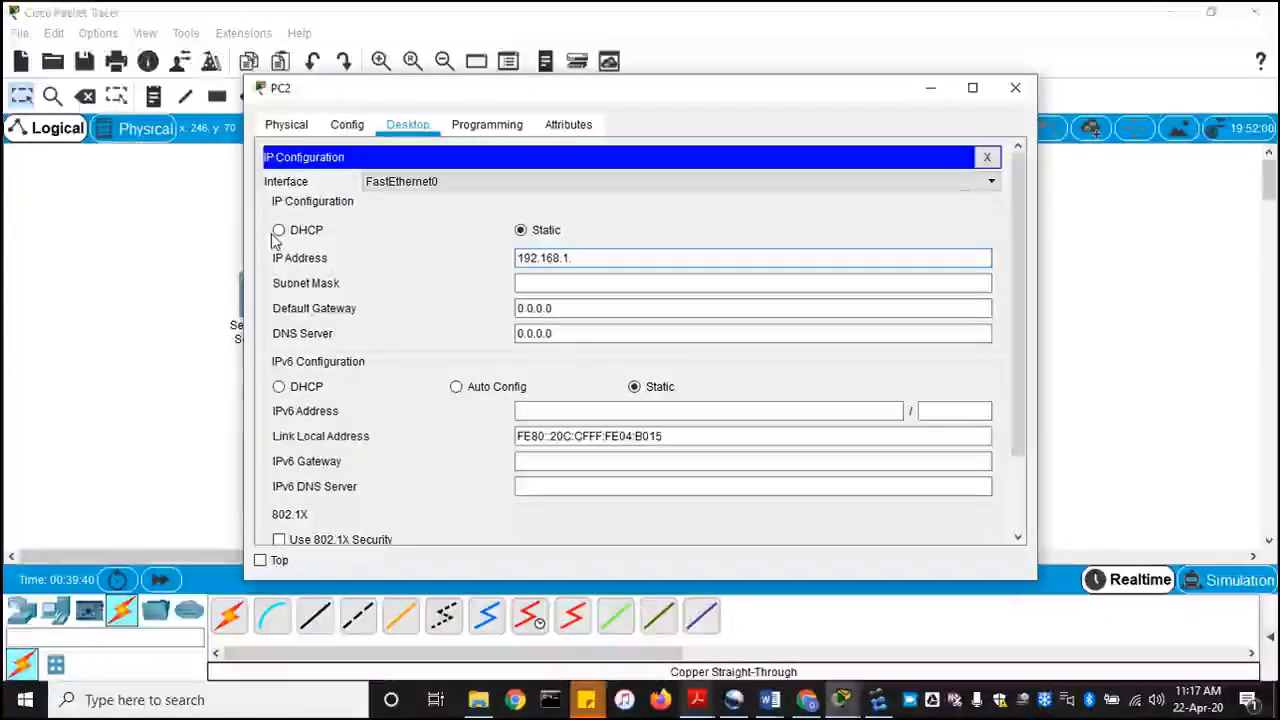
{"action": "type", "text": ".100"}
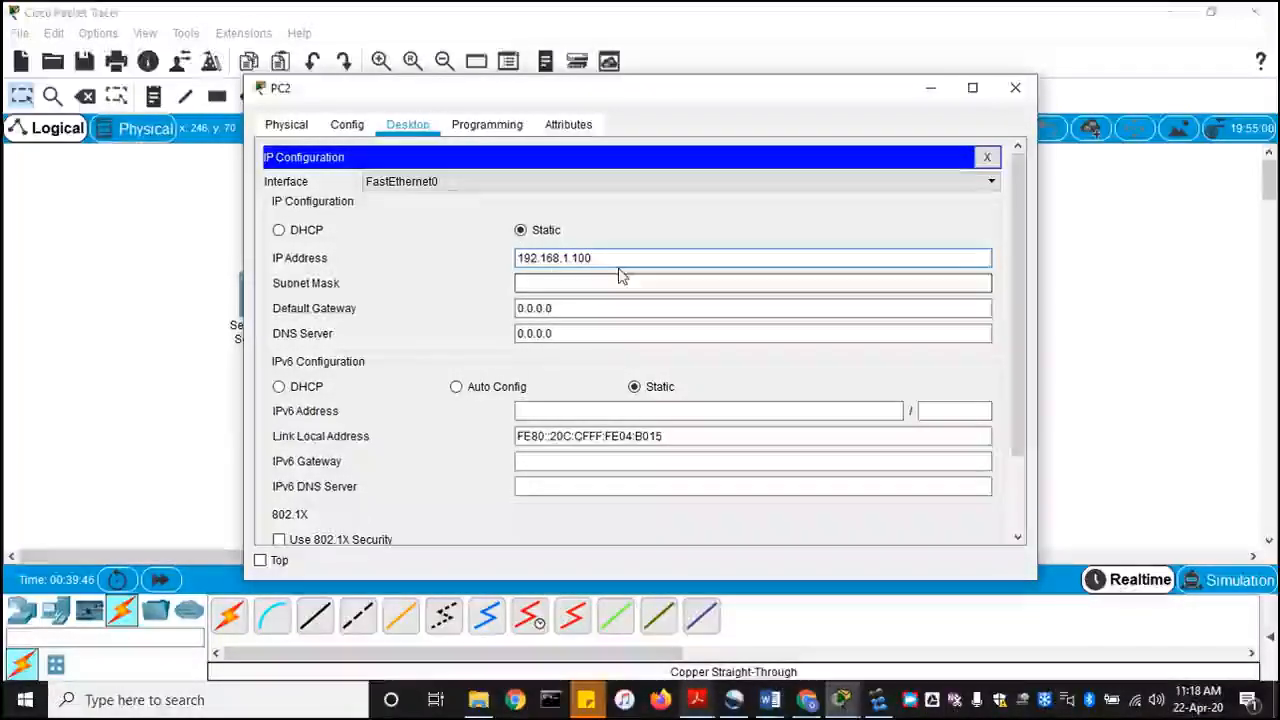
{"action": "left_click", "coordinate": [536, 281]}
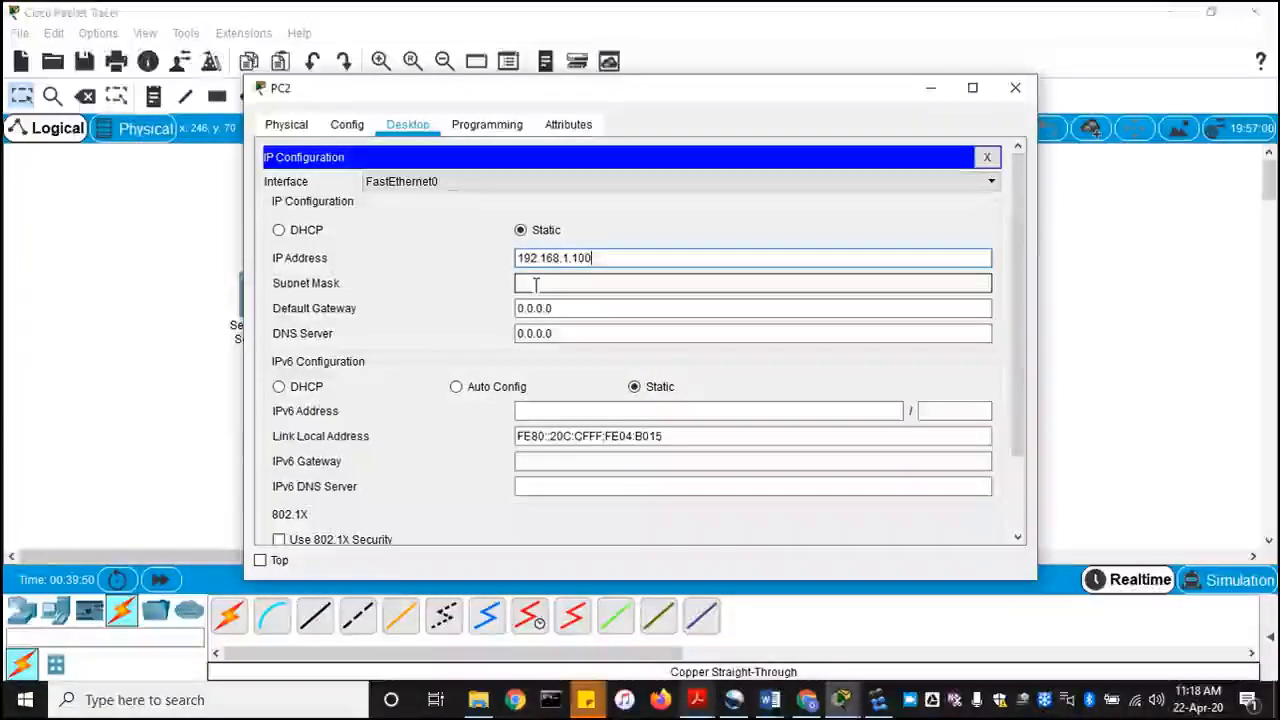
{"action": "left_click", "coordinate": [536, 283]}
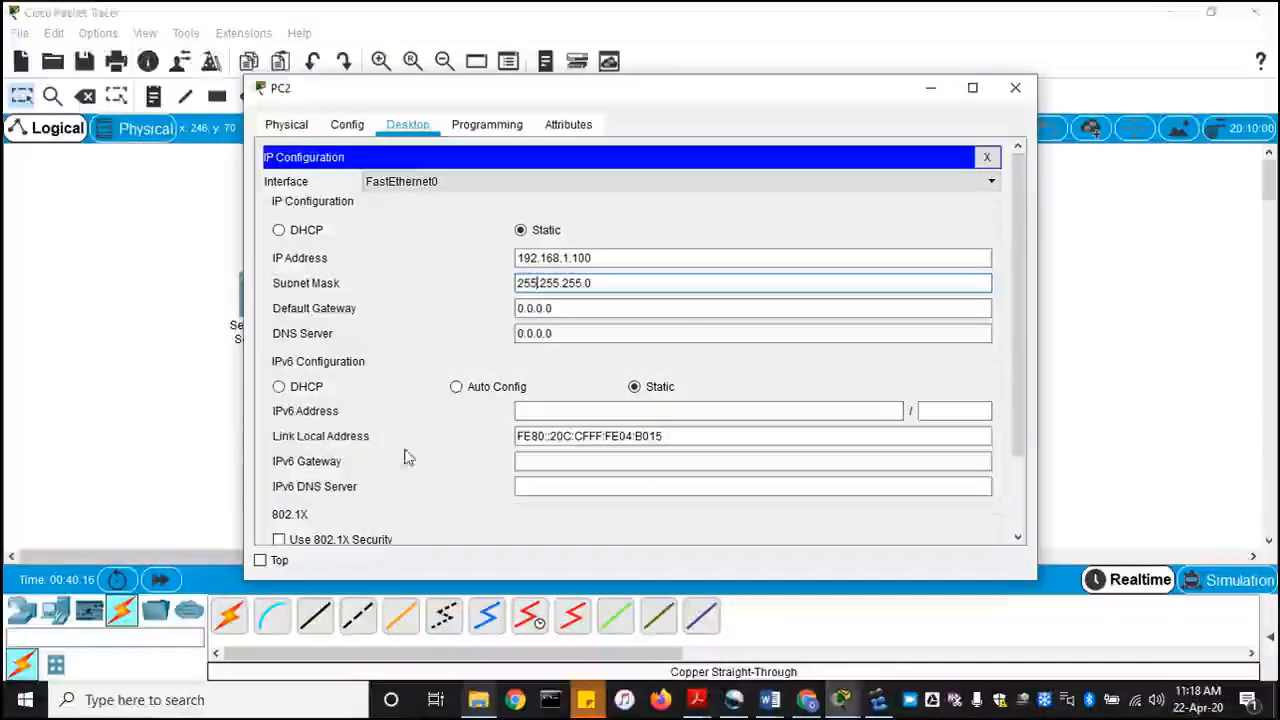
{"action": "left_click", "coordinate": [1016, 90]}
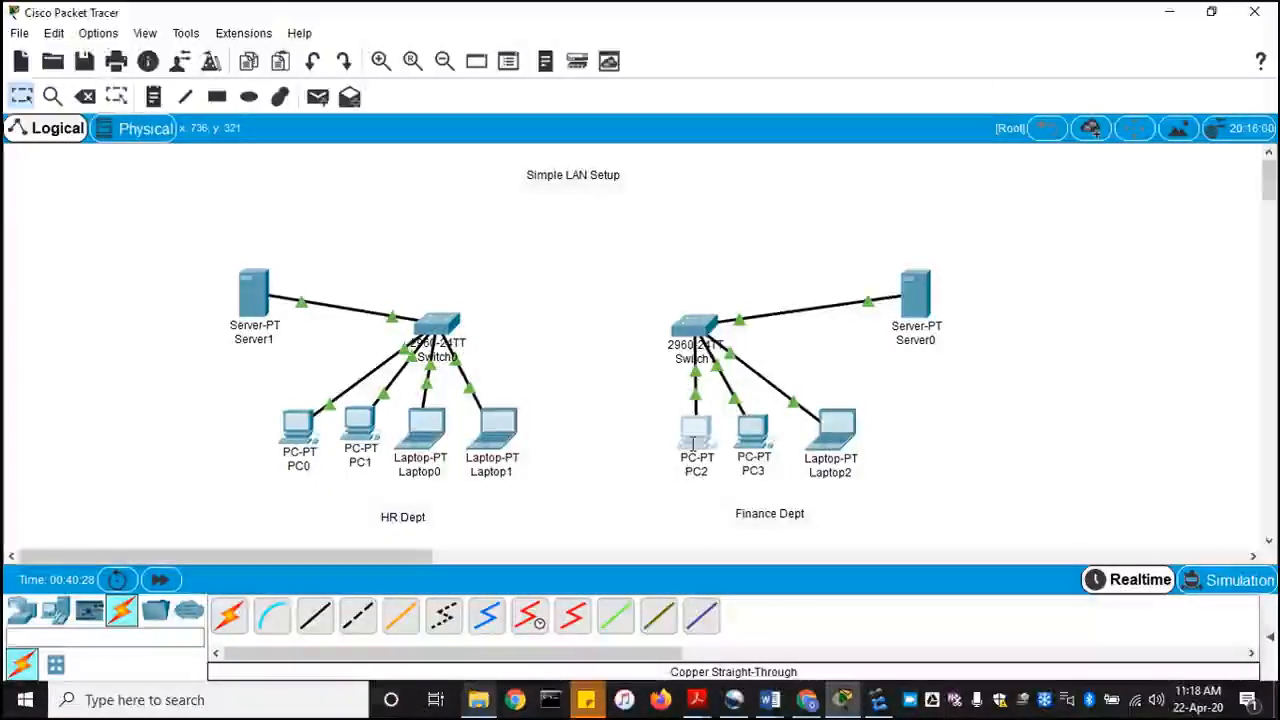
{"action": "mouse_move", "coordinate": [694, 442]}
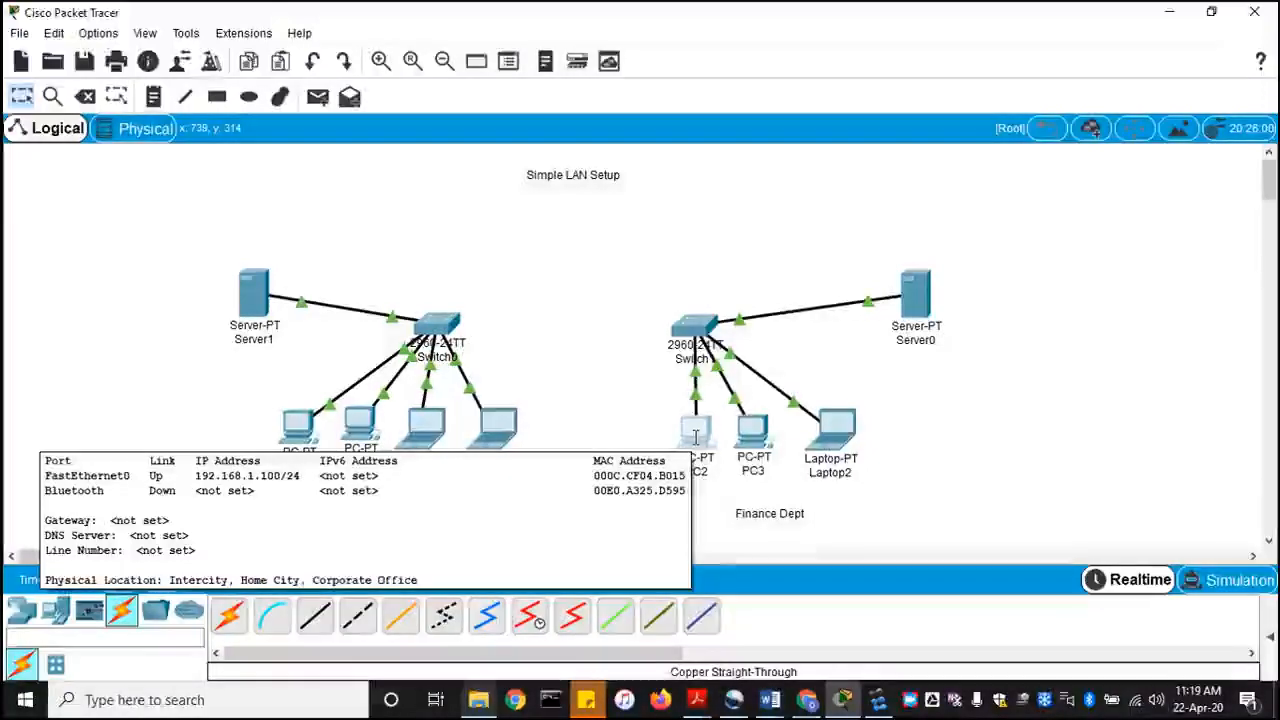
Step: Give PC3 the static IP address 192.168.1.101 with the automatically filled subnet mask, and close its window
{"action": "left_click", "coordinate": [756, 436]}
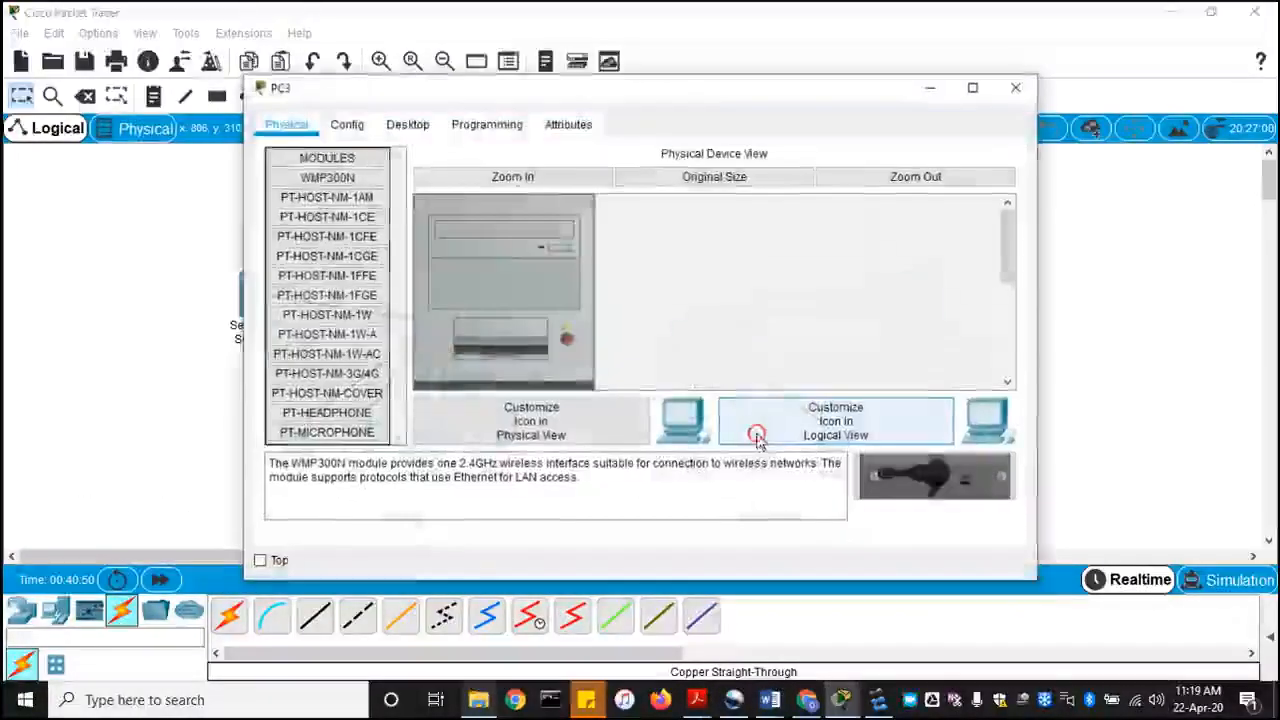
{"action": "left_click", "coordinate": [419, 130]}
{"action": "left_click", "coordinate": [367, 225]}
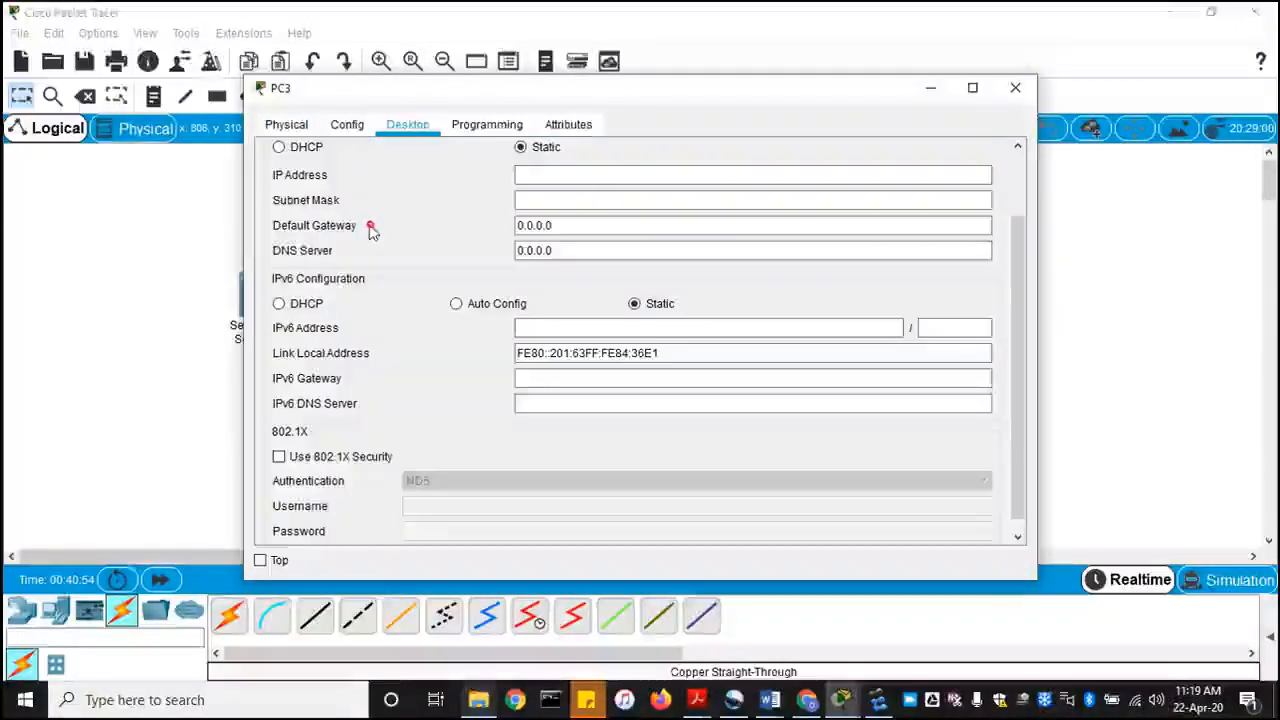
{"action": "left_click", "coordinate": [564, 176]}
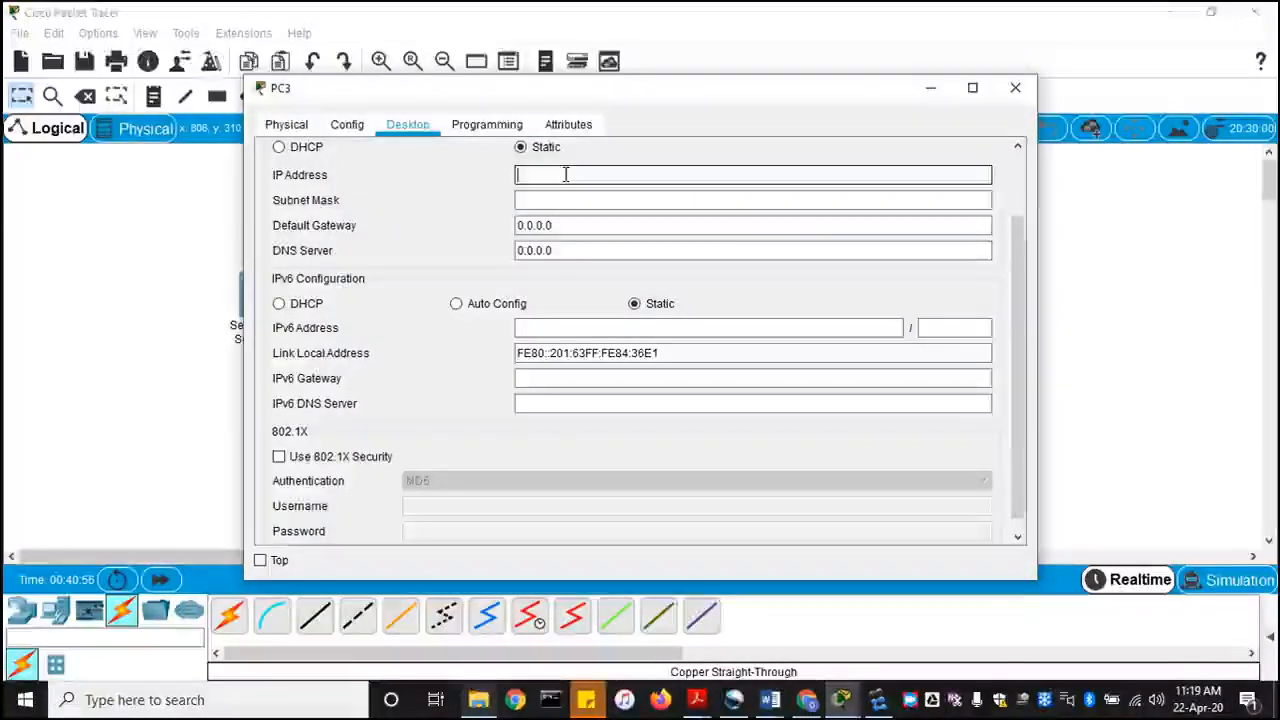
{"action": "type", "text": "192"}
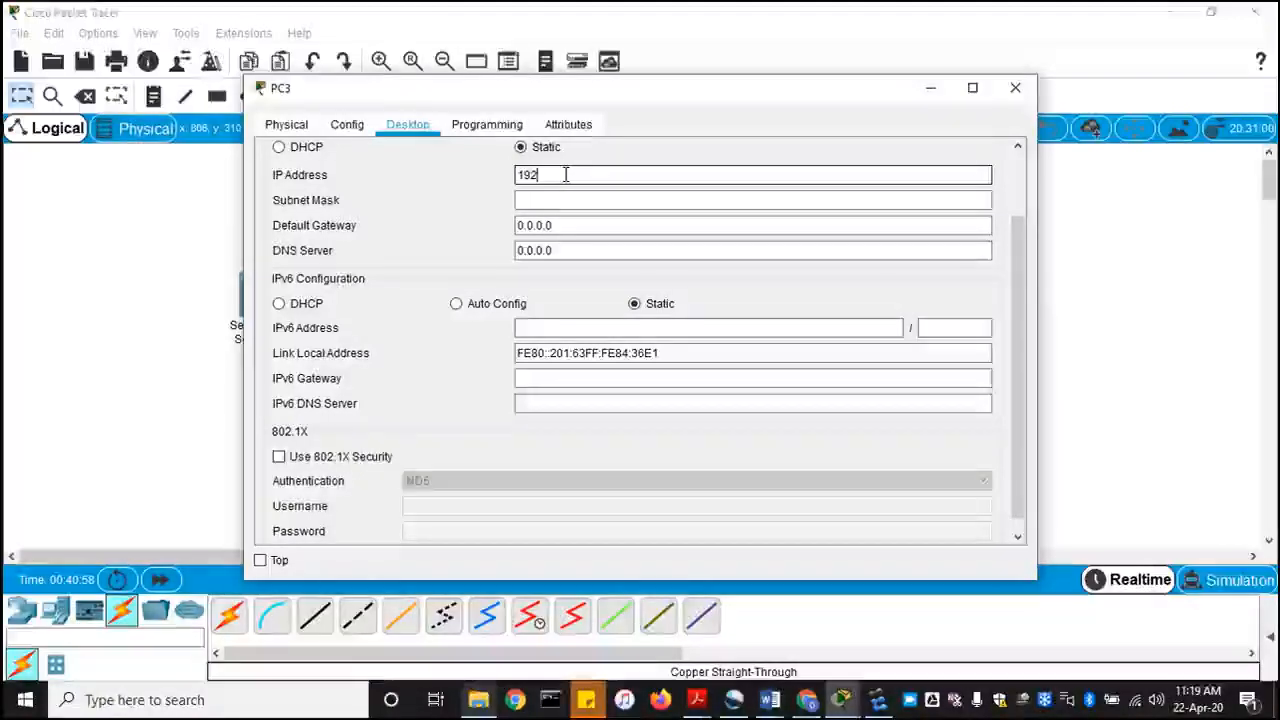
{"action": "type", "text": ".168"}
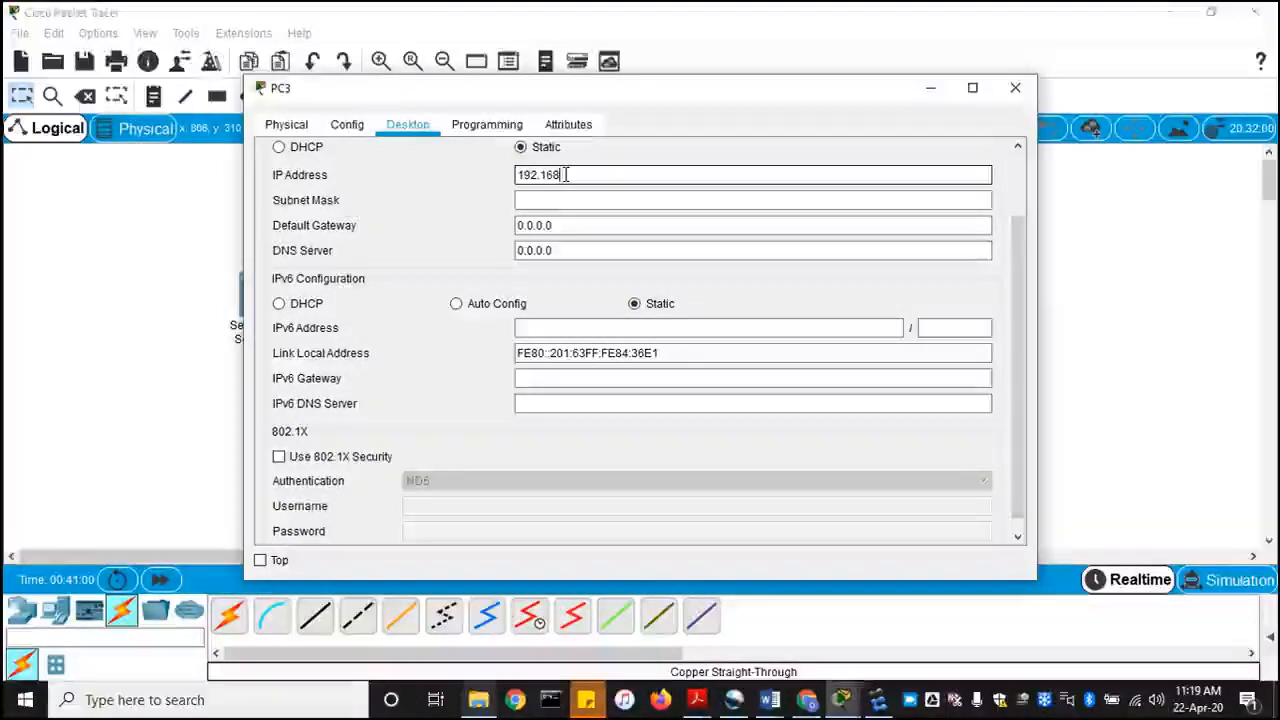
{"action": "type", "text": ".1.101"}
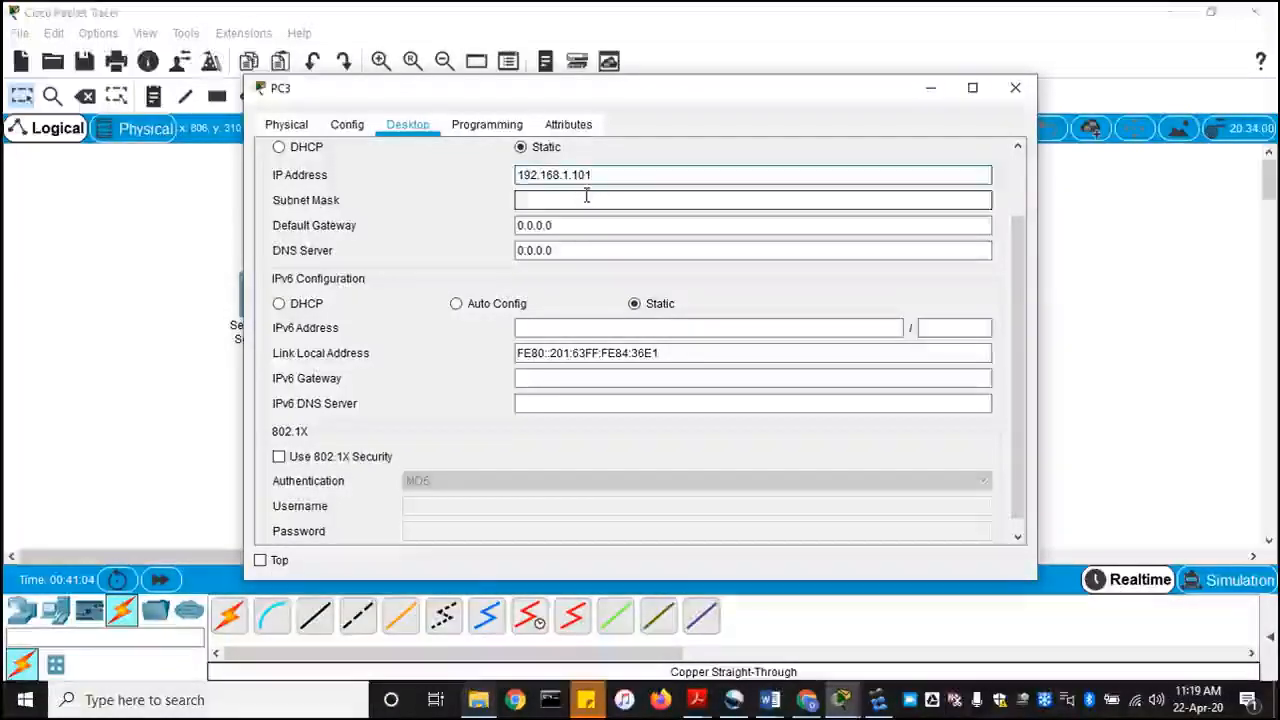
{"action": "left_click", "coordinate": [588, 199]}
{"action": "left_click", "coordinate": [1015, 87]}
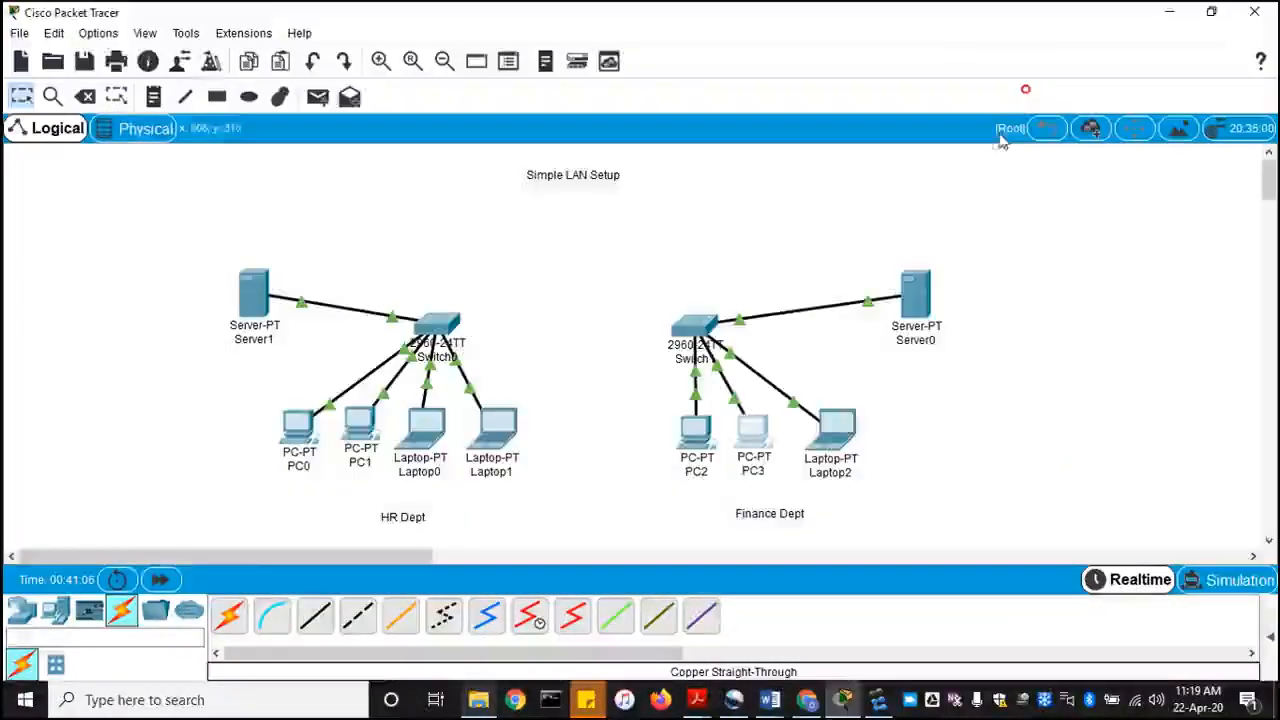
Step: Give Laptop2 the static IP address 192.168.1.102 with the automatically filled subnet mask, and close its window
{"action": "left_click", "coordinate": [833, 430]}
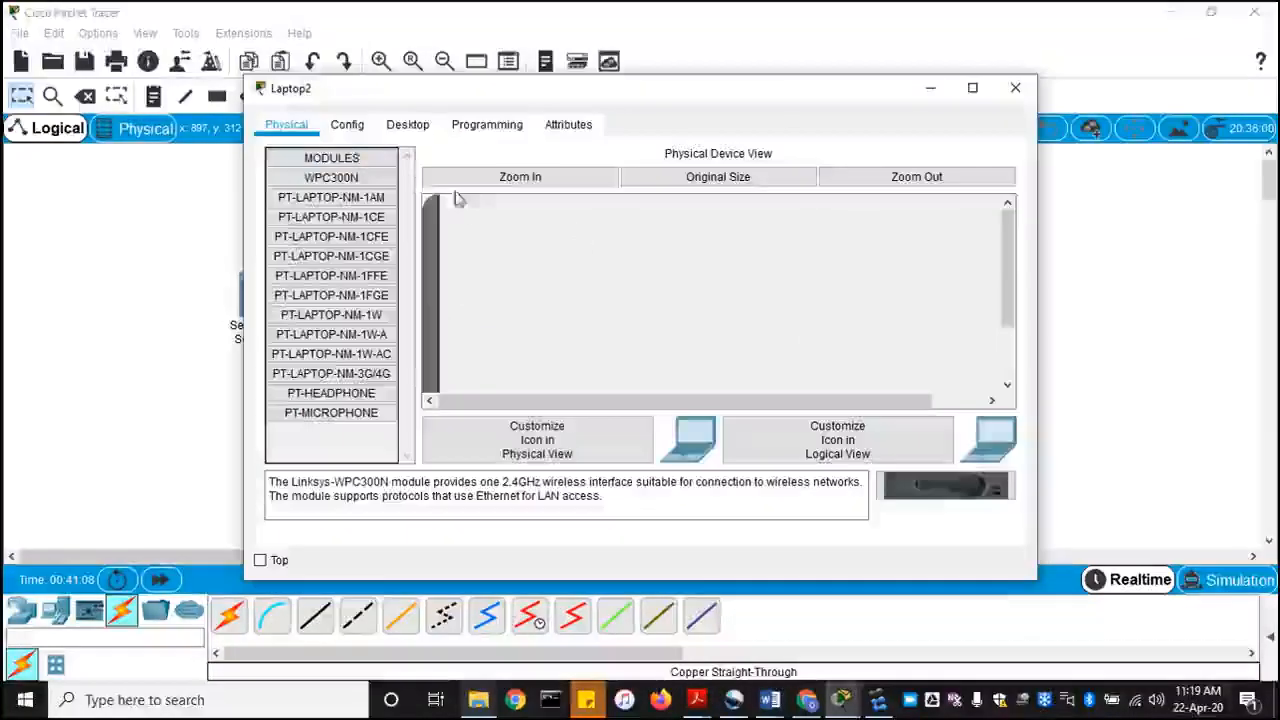
{"action": "left_click", "coordinate": [408, 124]}
{"action": "left_click", "coordinate": [345, 205]}
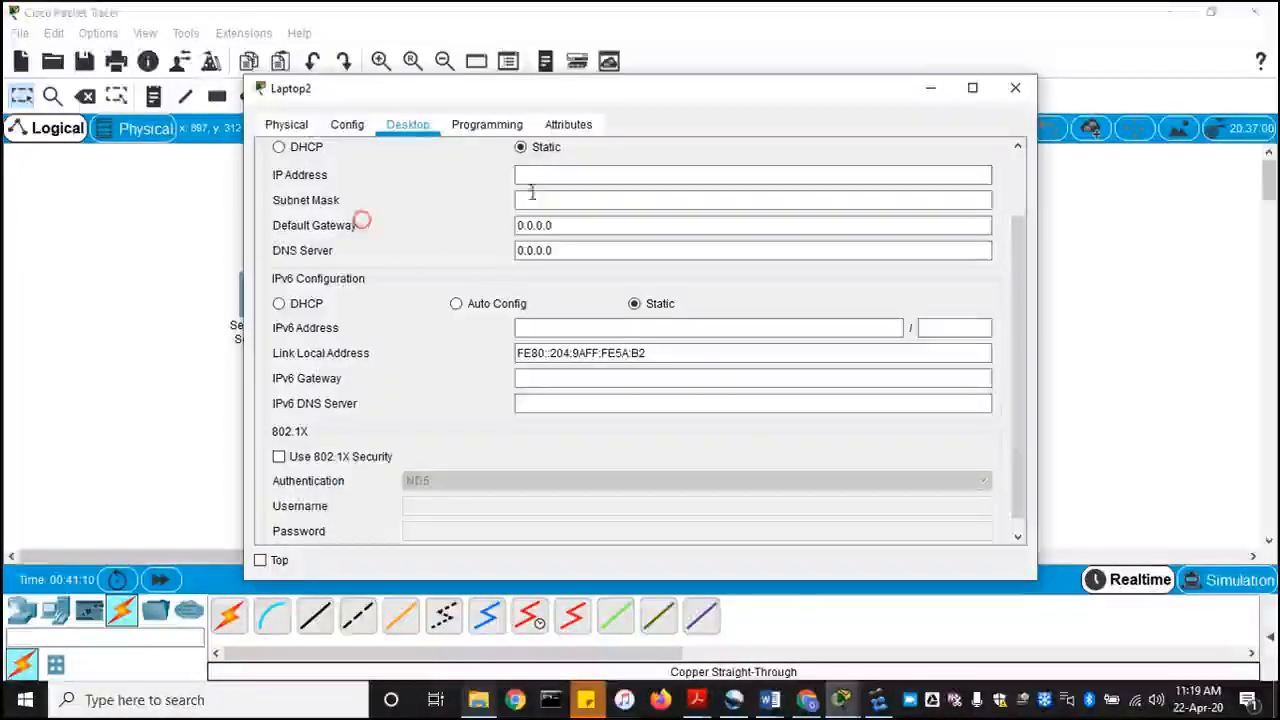
{"action": "left_click", "coordinate": [538, 178]}
{"action": "type", "text": "192"}
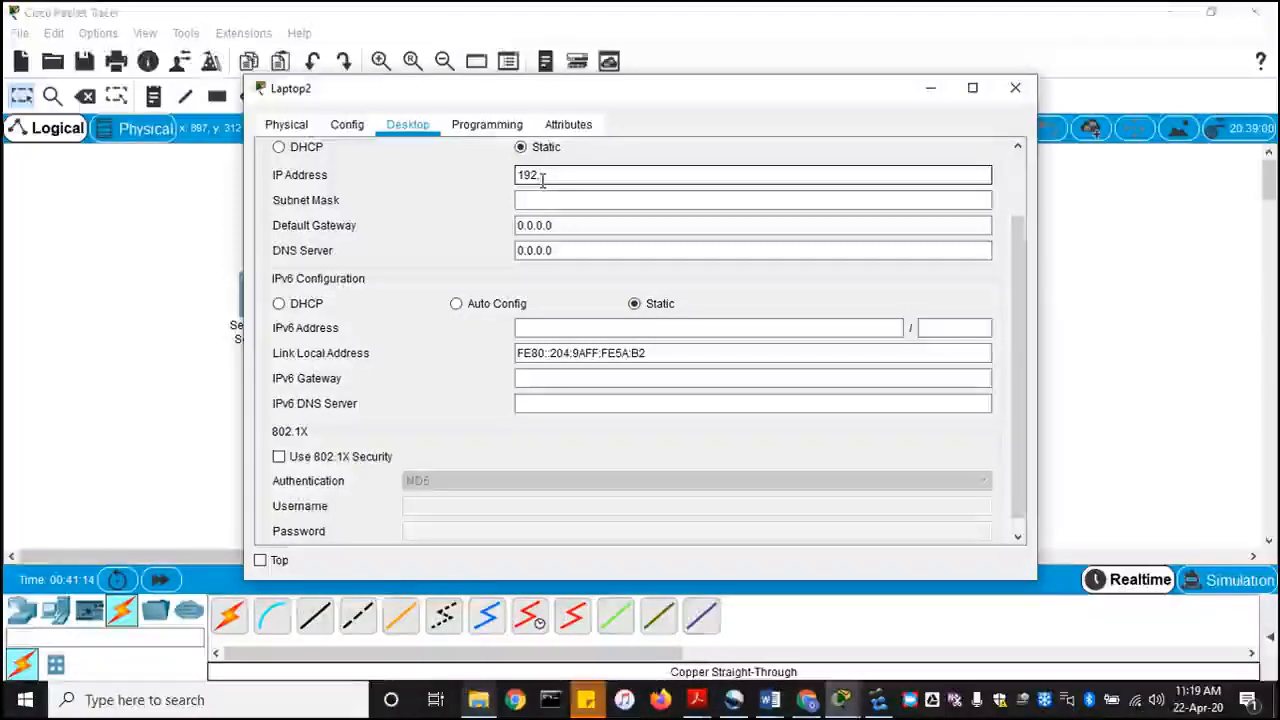
{"action": "type", "text": "."}
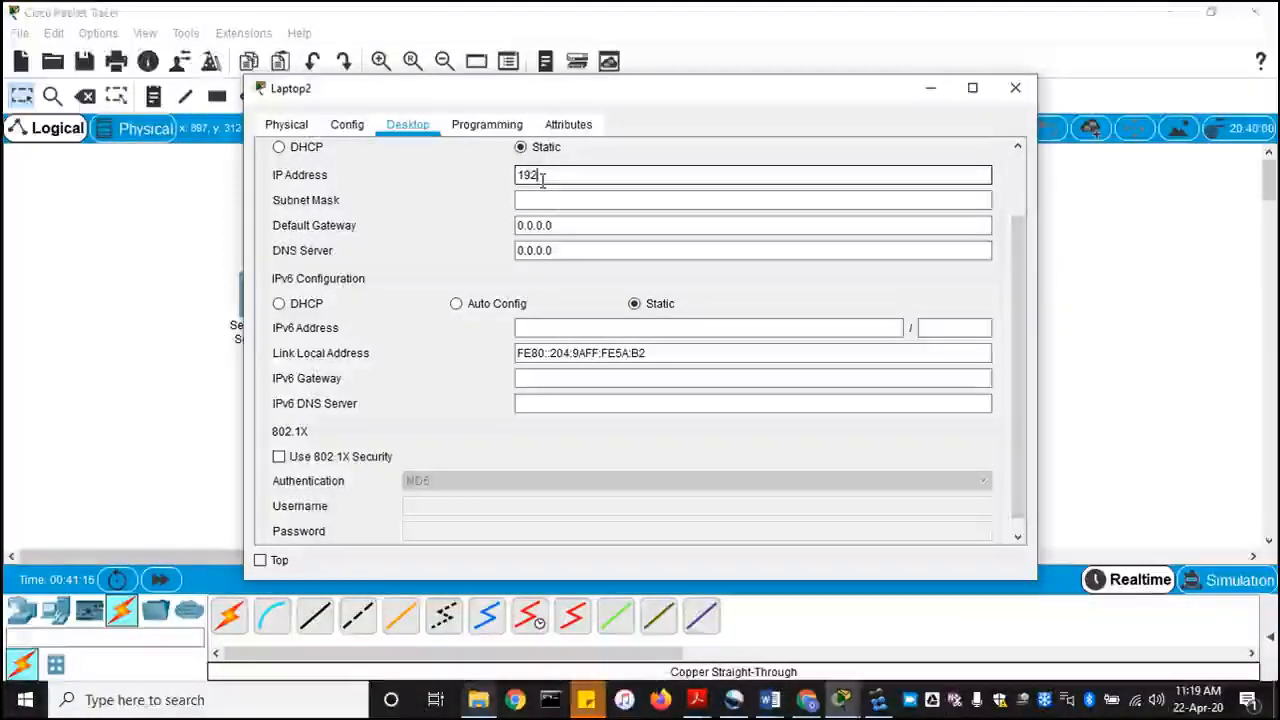
{"action": "type", "text": "168.1"}
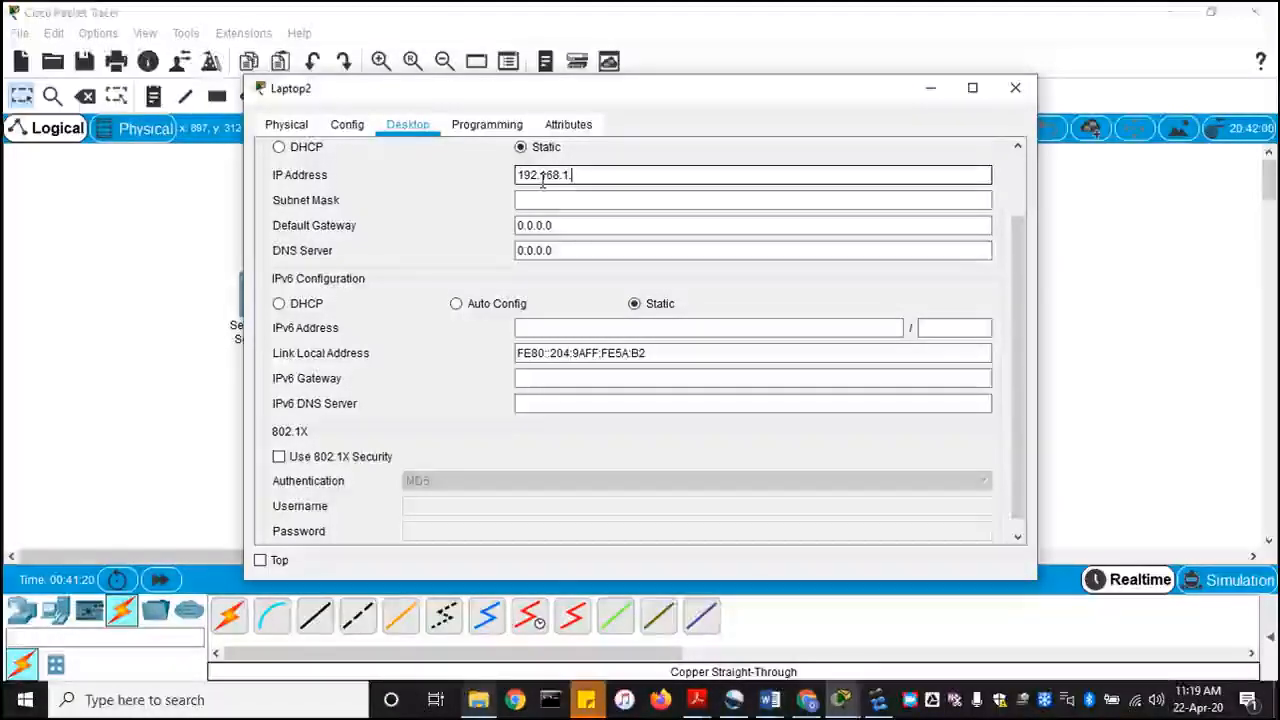
{"action": "type", "text": ".102"}
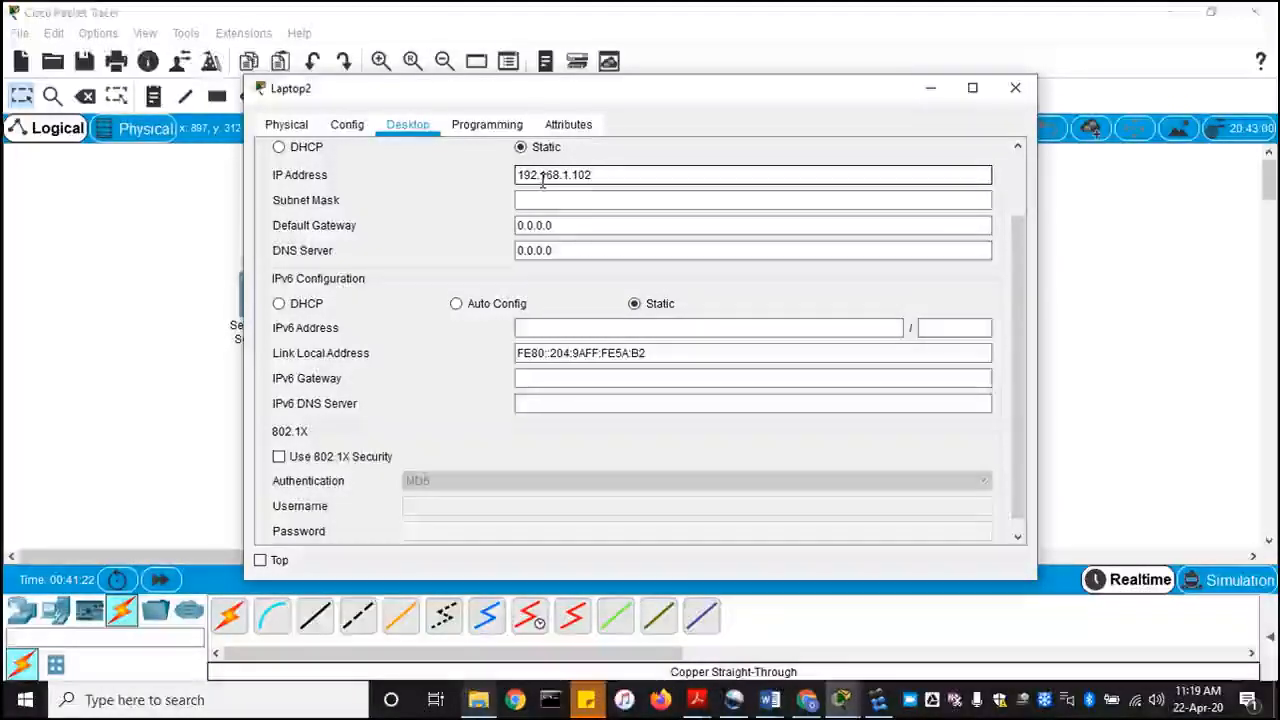
{"action": "left_click", "coordinate": [757, 197]}
{"action": "left_click", "coordinate": [1015, 88]}
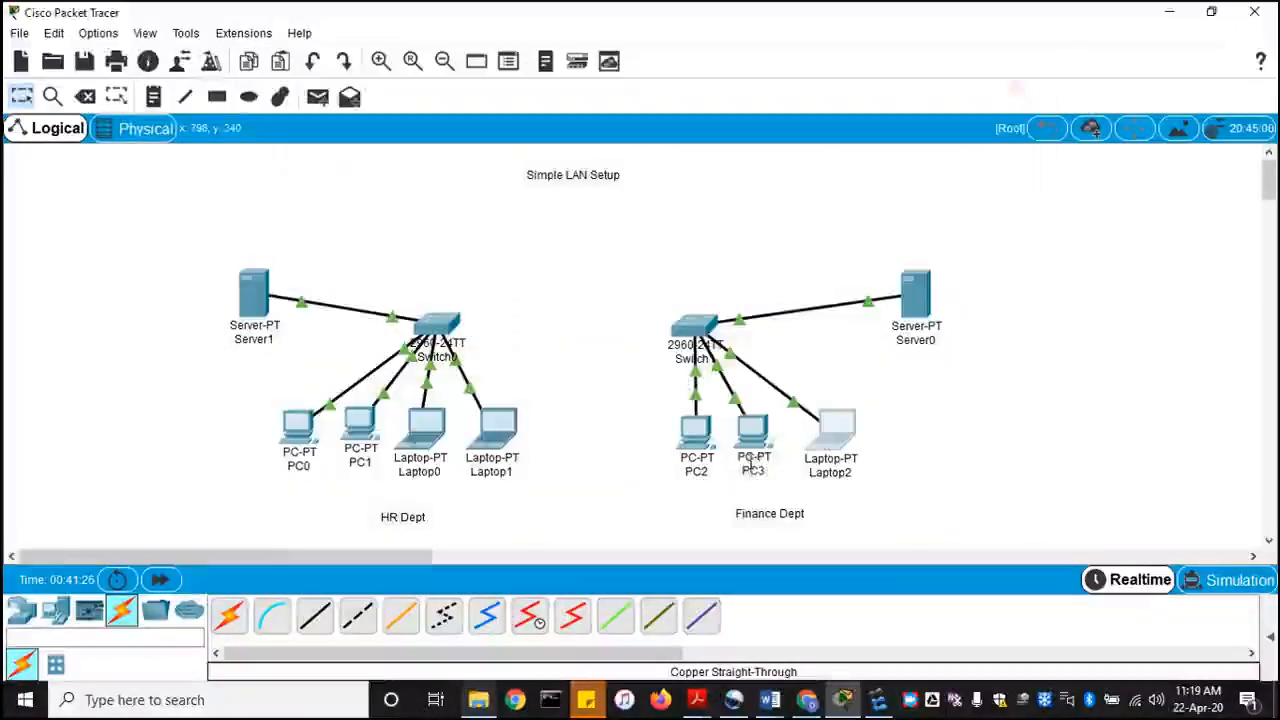
{"action": "mouse_move", "coordinate": [753, 440]}
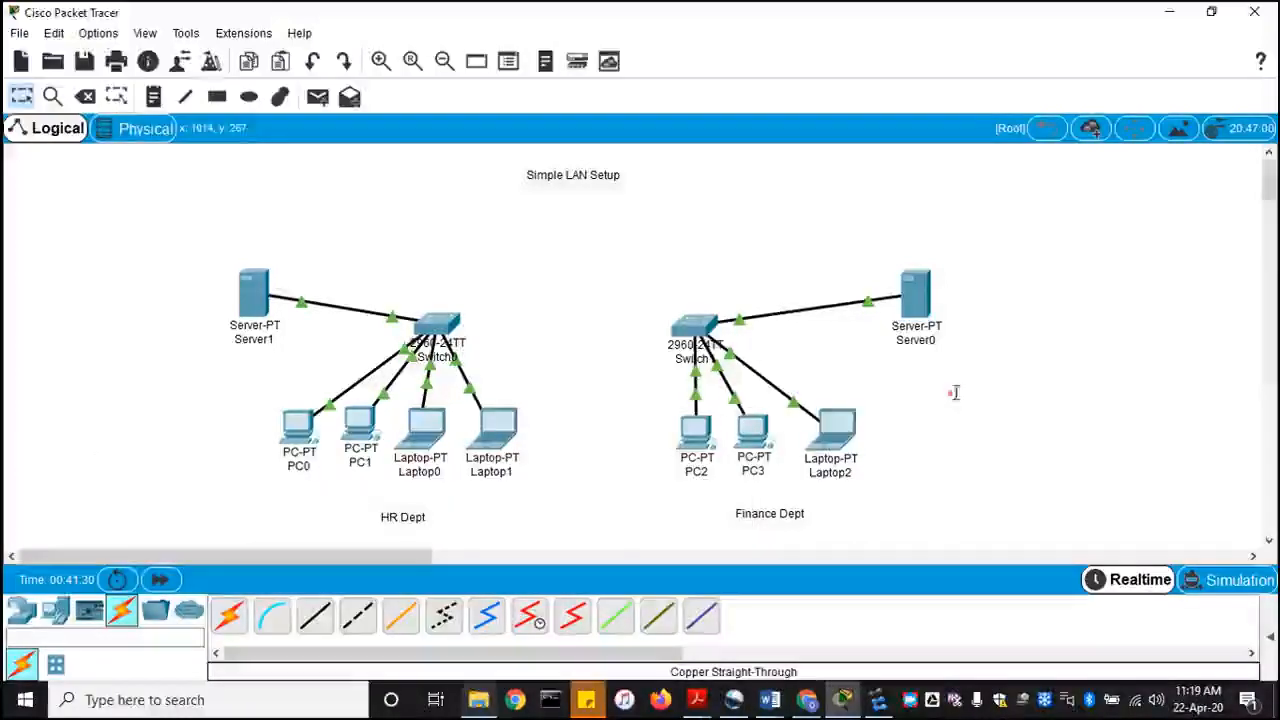
Step: Give Server0 the static IP address 192.168.1.10 with the automatically filled subnet mask 255.255.255.0, and close its window
{"action": "left_click", "coordinate": [915, 293]}
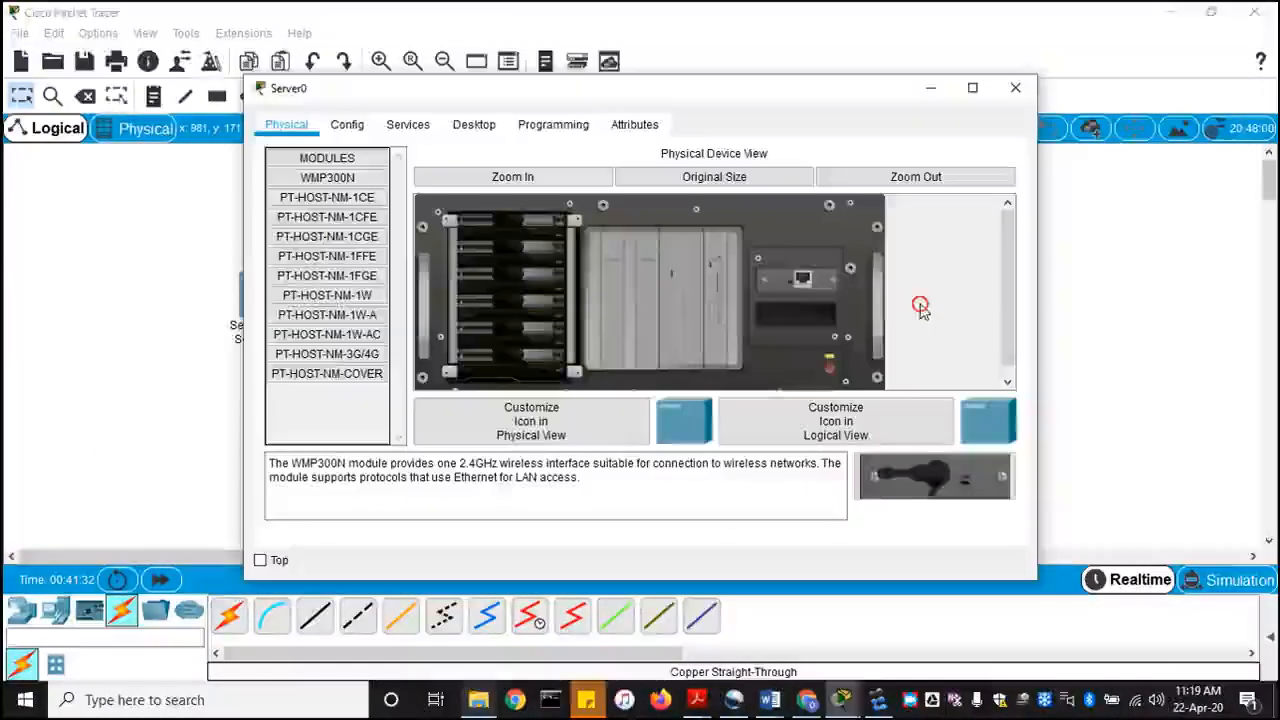
{"action": "left_click", "coordinate": [473, 124]}
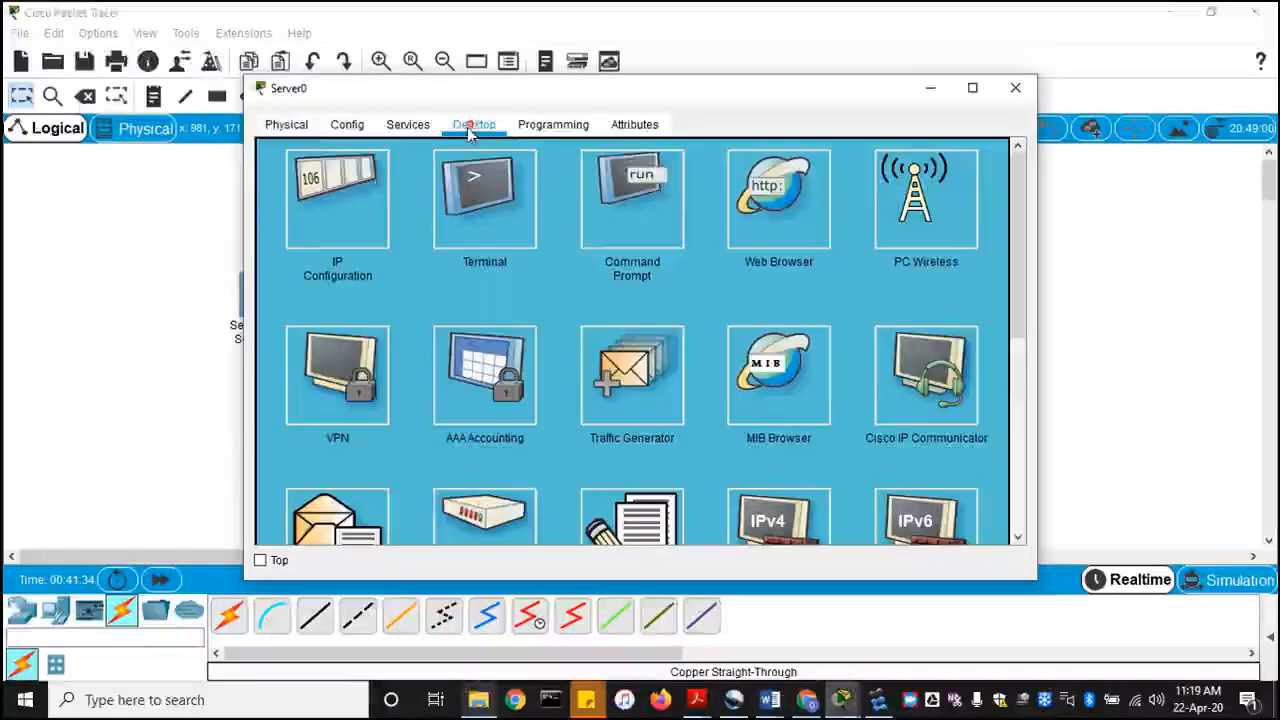
{"action": "left_click", "coordinate": [369, 207]}
{"action": "left_click", "coordinate": [570, 213]}
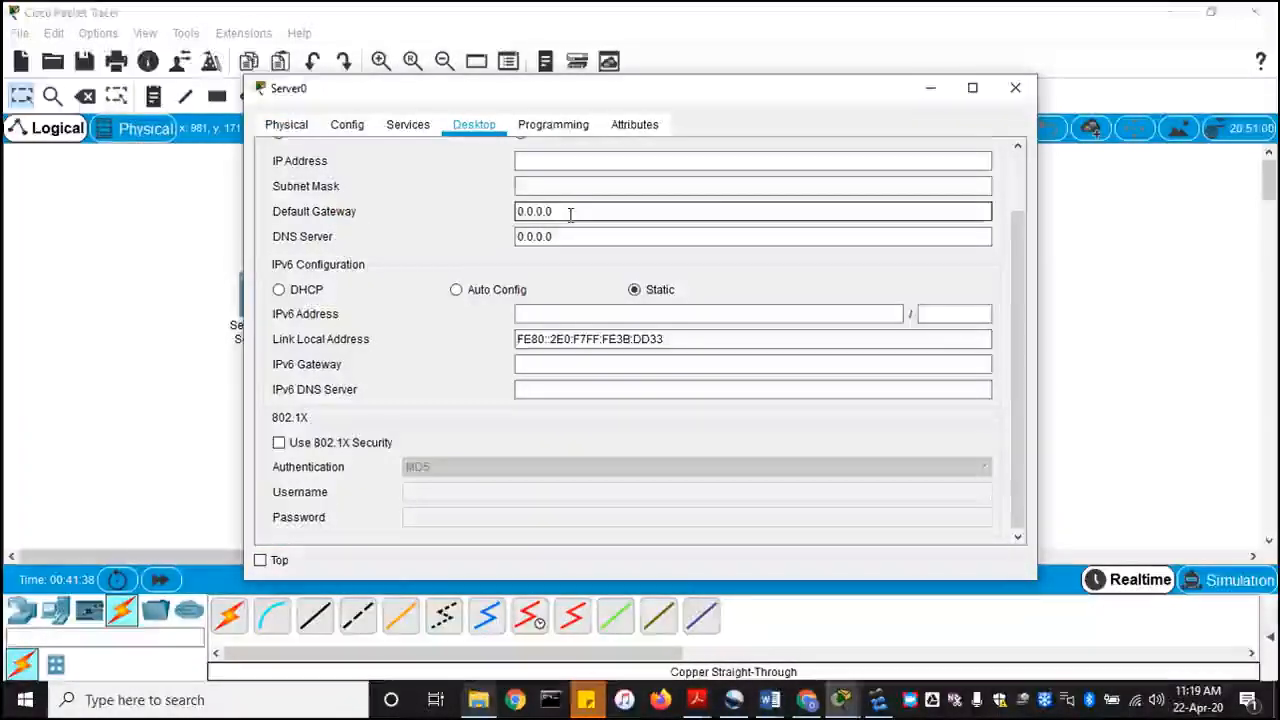
{"action": "scroll", "coordinate": [577, 500], "scroll_direction": "up", "scroll_amount": 3}
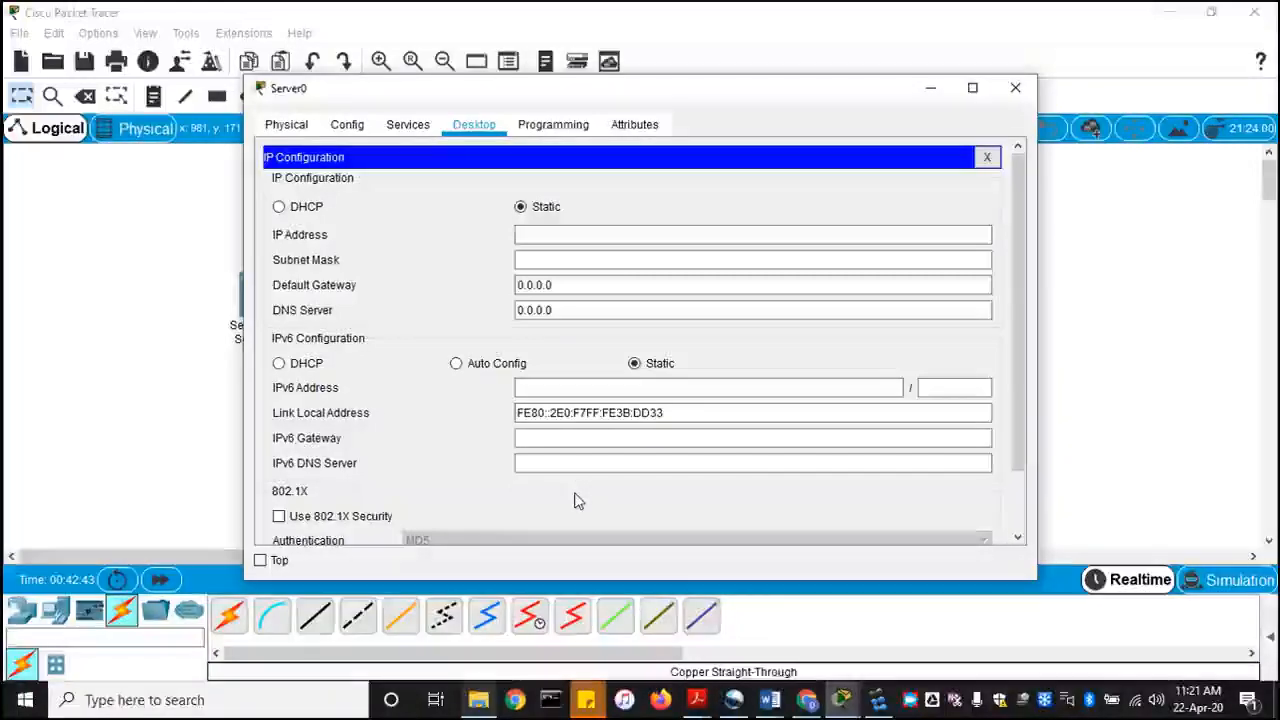
{"action": "left_click", "coordinate": [655, 234]}
{"action": "type", "text": "192.168.1"}
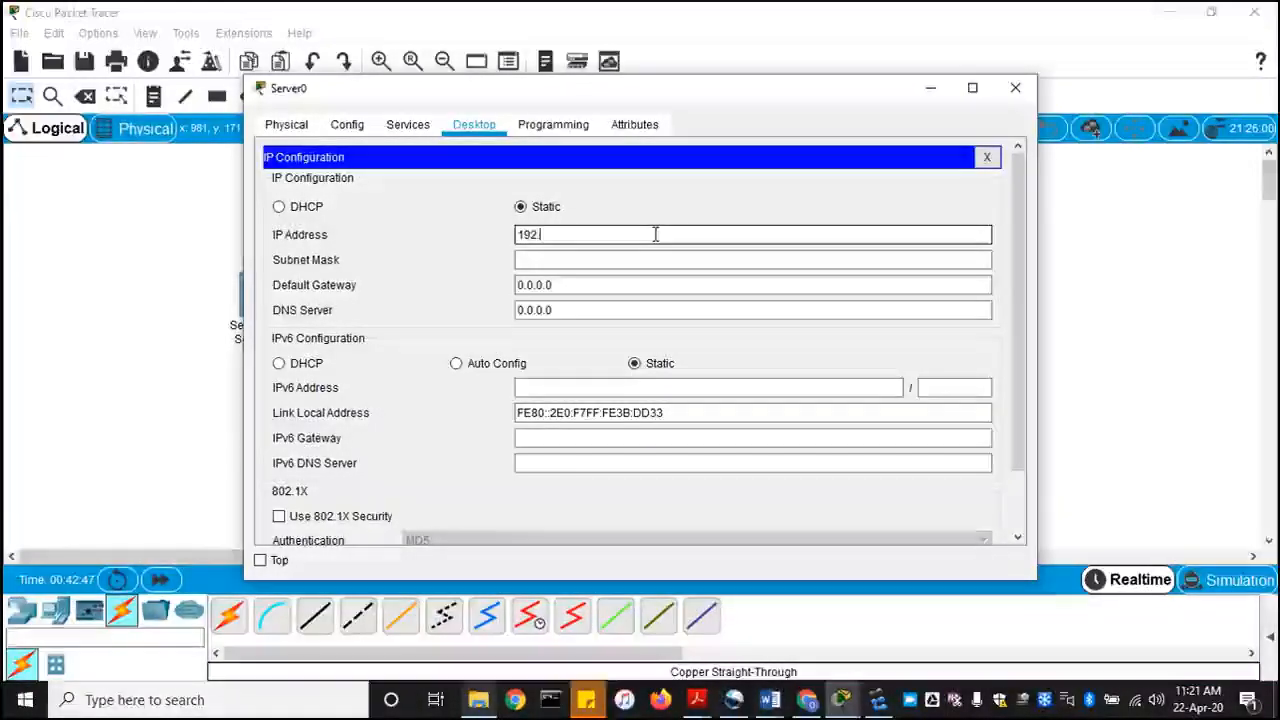
{"action": "key", "text": "BackSpace"}
{"action": "key", "text": "BackSpace"}
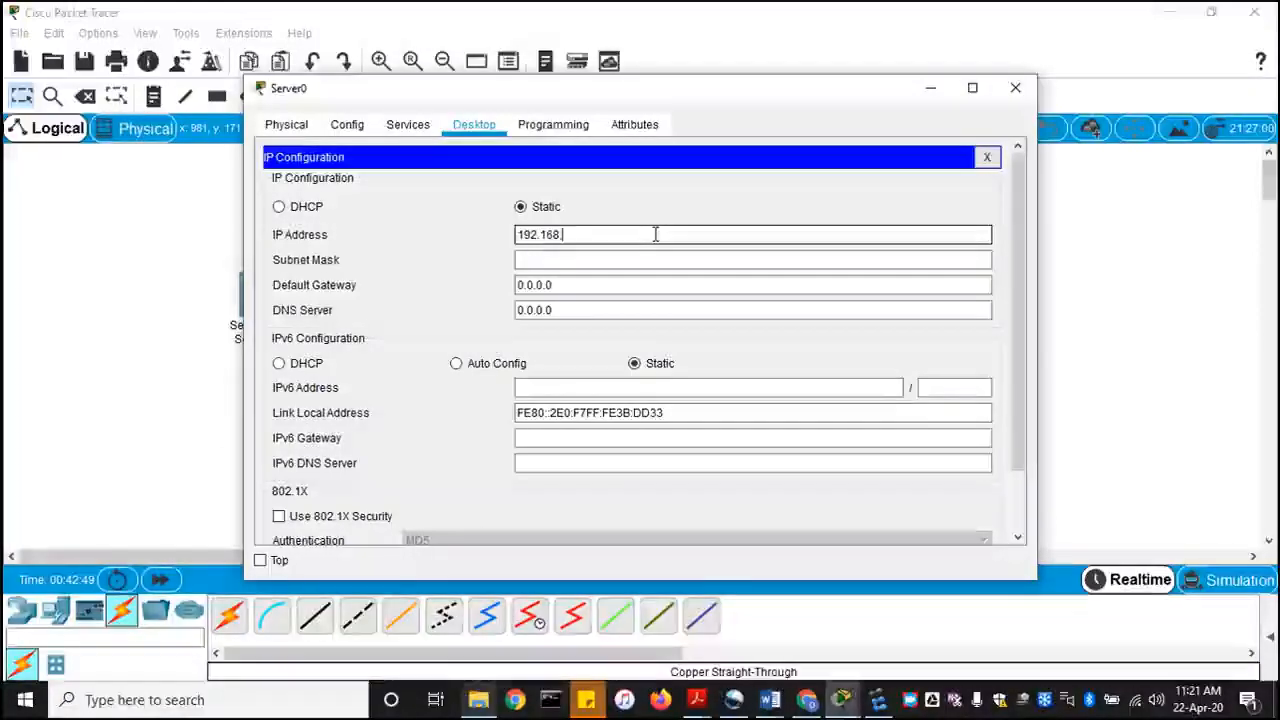
{"action": "type", "text": ".1"}
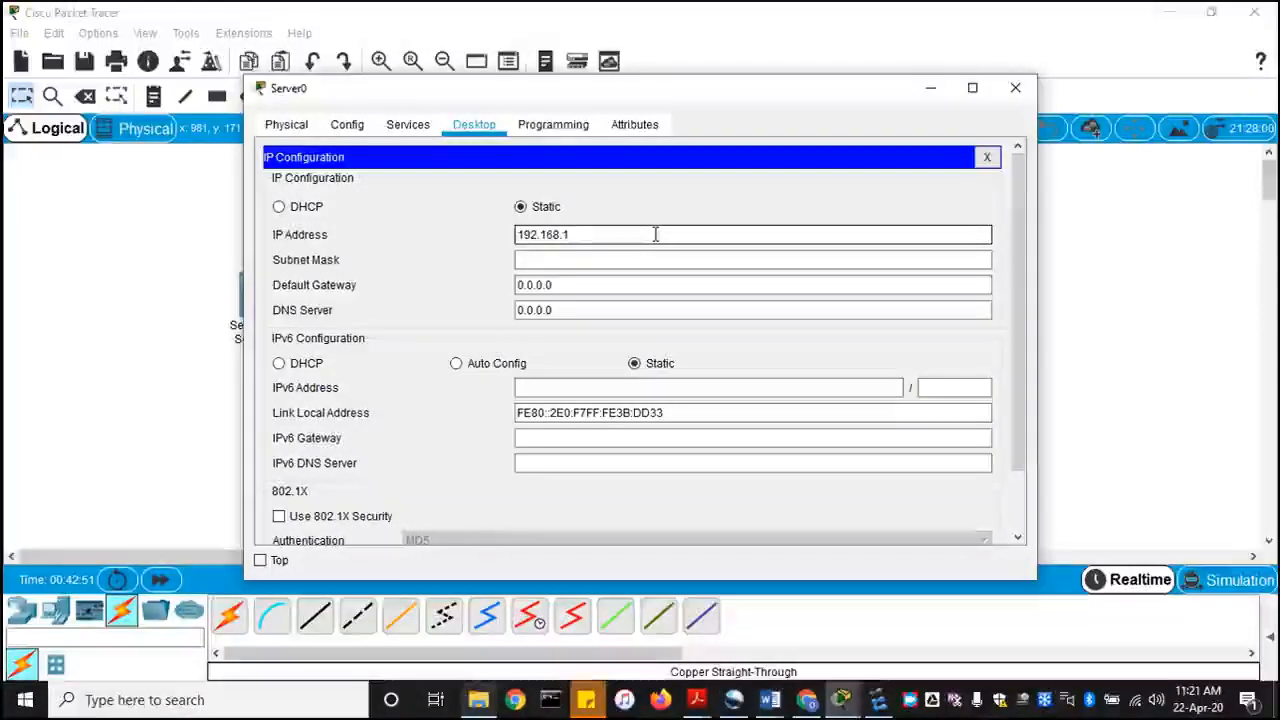
{"action": "type", "text": ".10"}
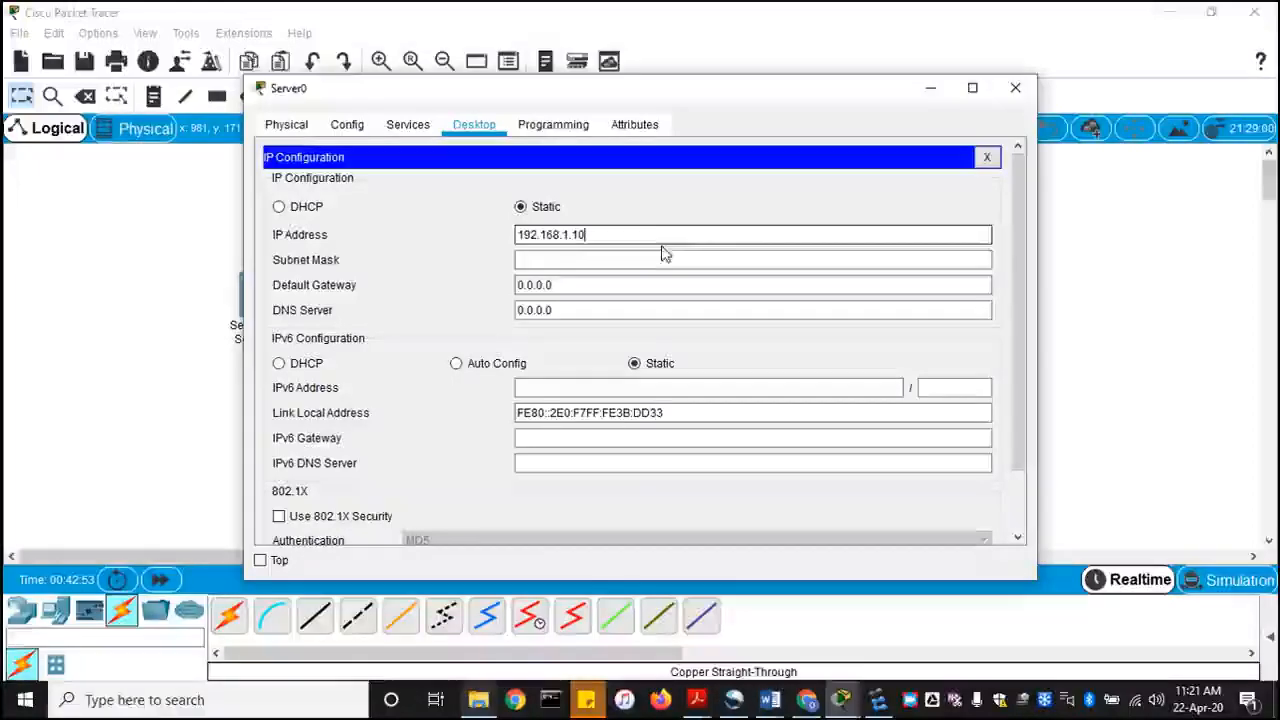
{"action": "left_click", "coordinate": [657, 254]}
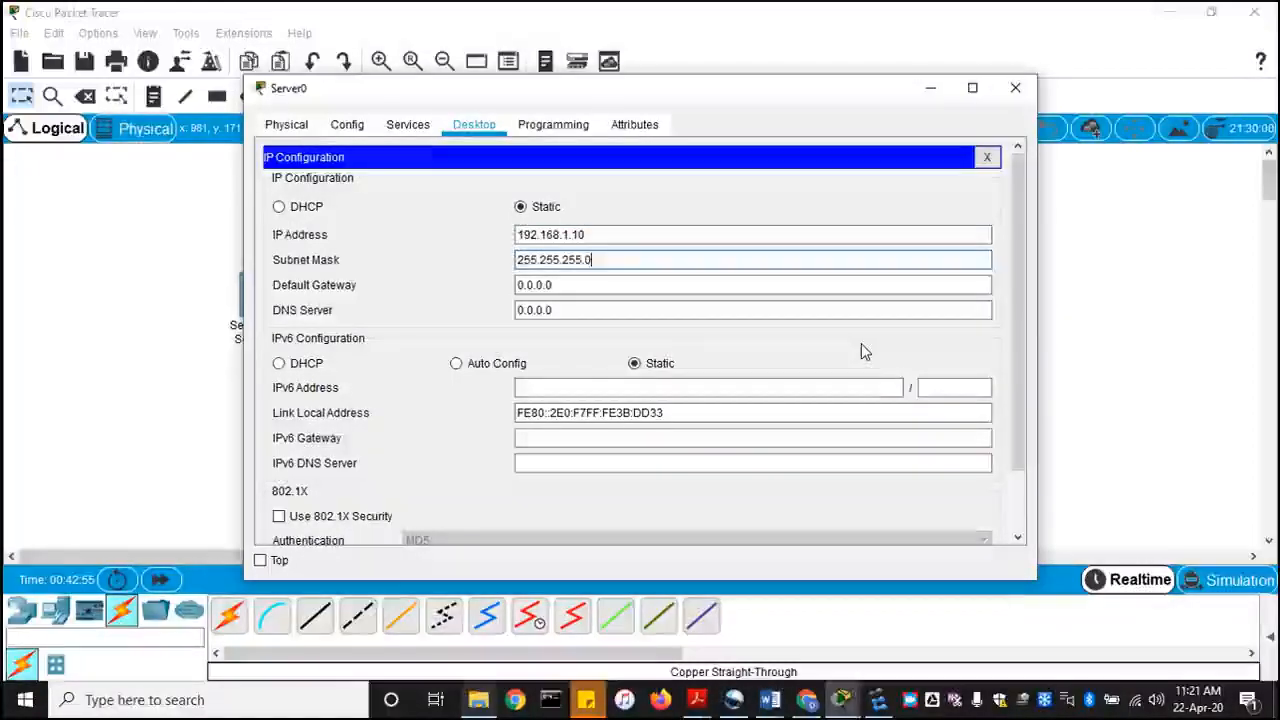
{"action": "scroll", "coordinate": [803, 363], "scroll_direction": "down", "scroll_amount": 1}
{"action": "scroll", "coordinate": [796, 371], "scroll_direction": "up", "scroll_amount": 1}
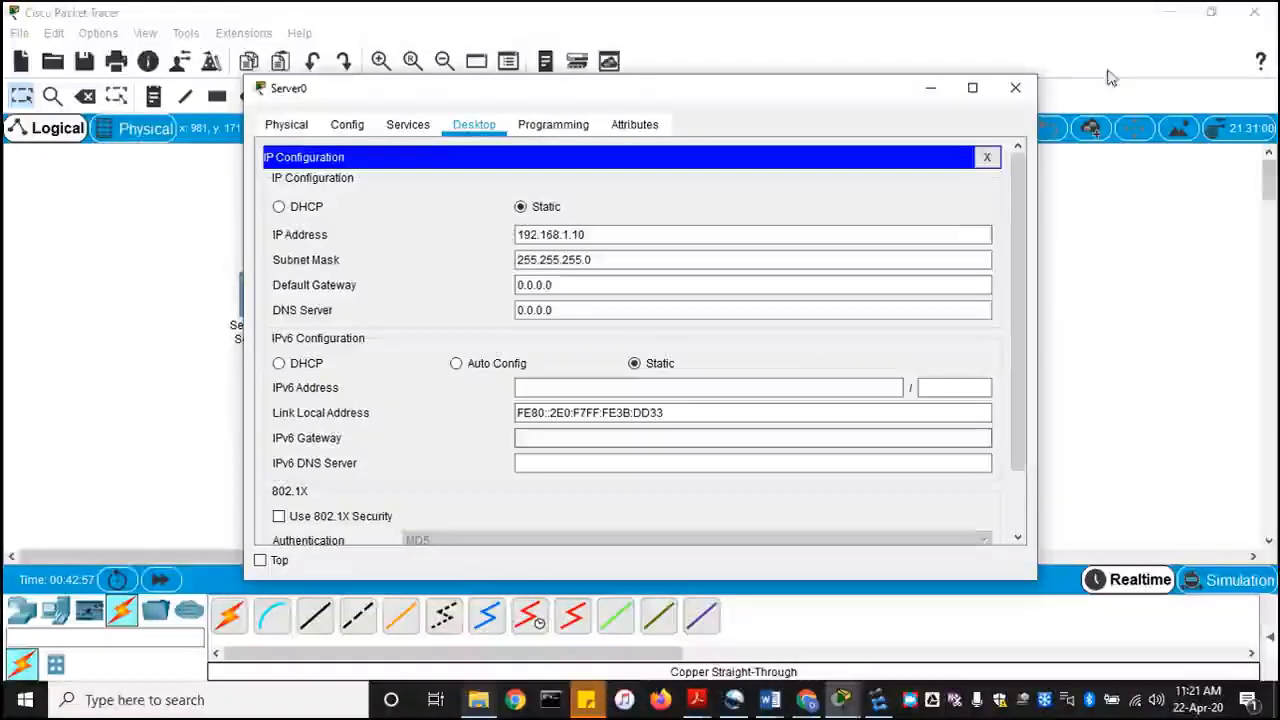
{"action": "left_click", "coordinate": [1016, 89]}
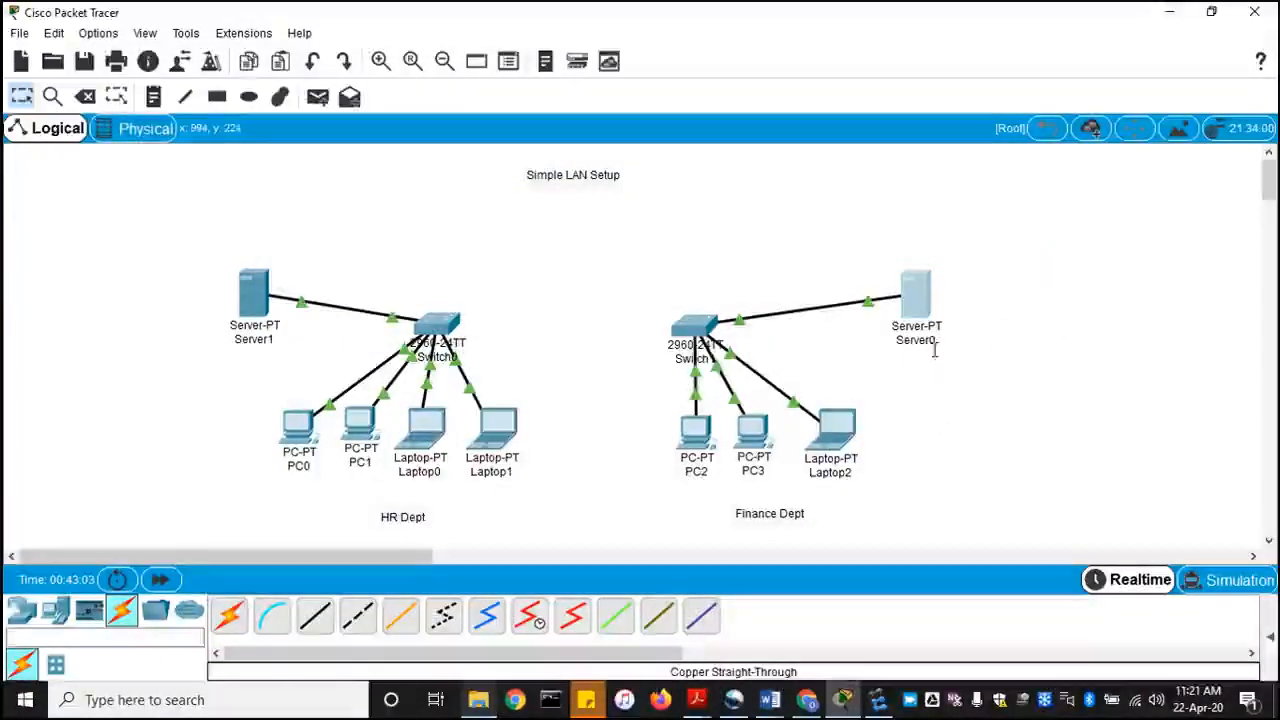
Step: Rename the Finance department's server, Server0, as FinSvr
{"action": "mouse_move", "coordinate": [932, 345]}
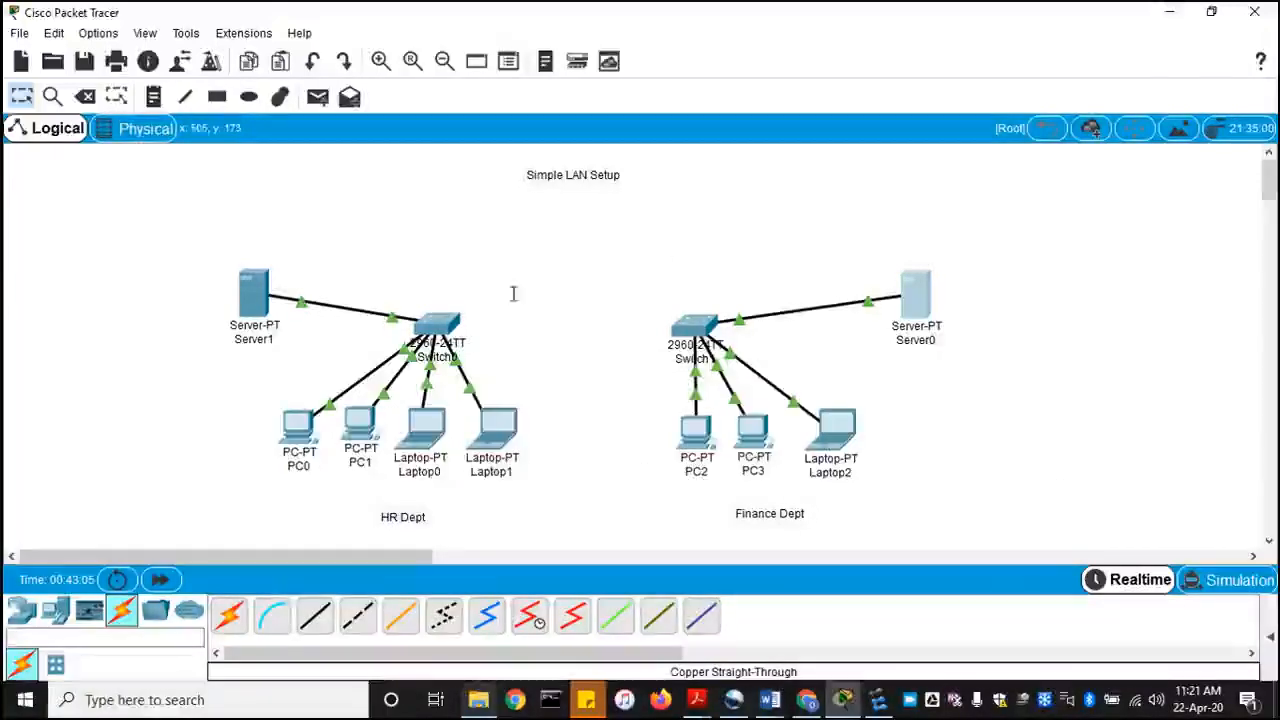
{"action": "left_click", "coordinate": [938, 341]}
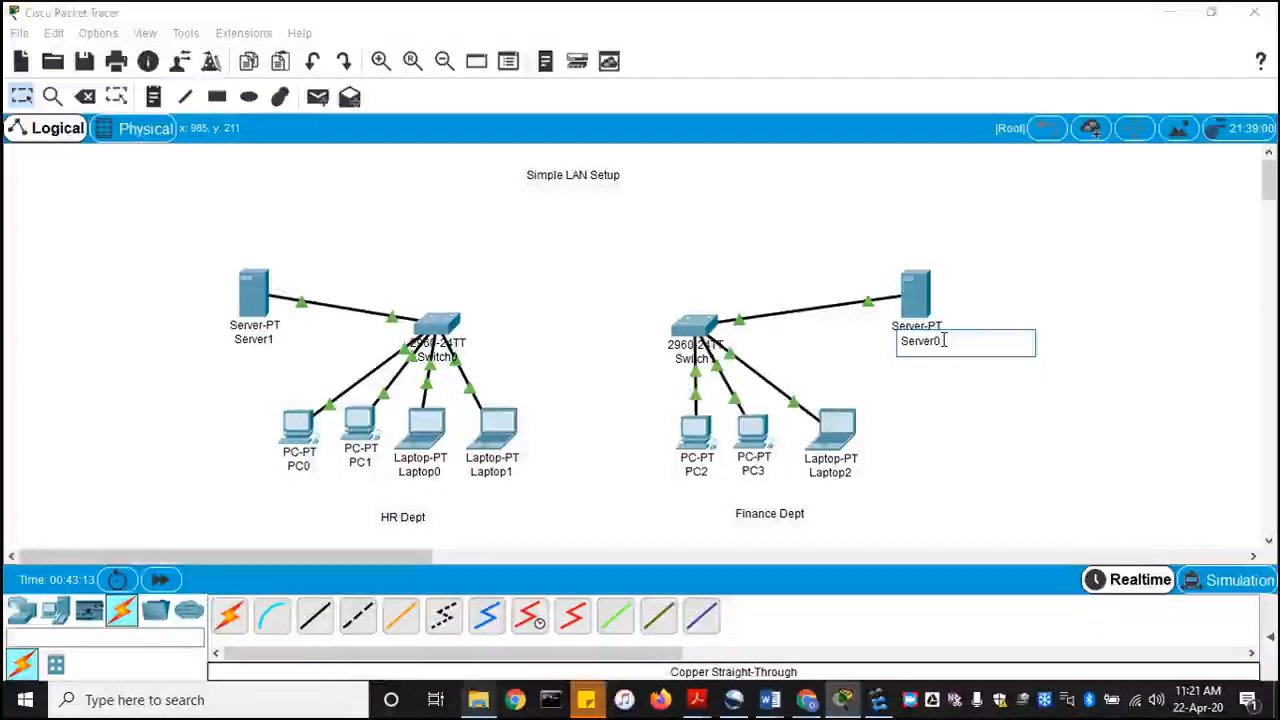
{"action": "key", "text": "BackSpace"}
{"action": "key", "text": "BackSpace"}
{"action": "key", "text": "BackSpace"}
{"action": "key", "text": "BackSpace"}
{"action": "key", "text": "BackSpace"}
{"action": "key", "text": "BackSpace"}
{"action": "key", "text": "BackSpace"}
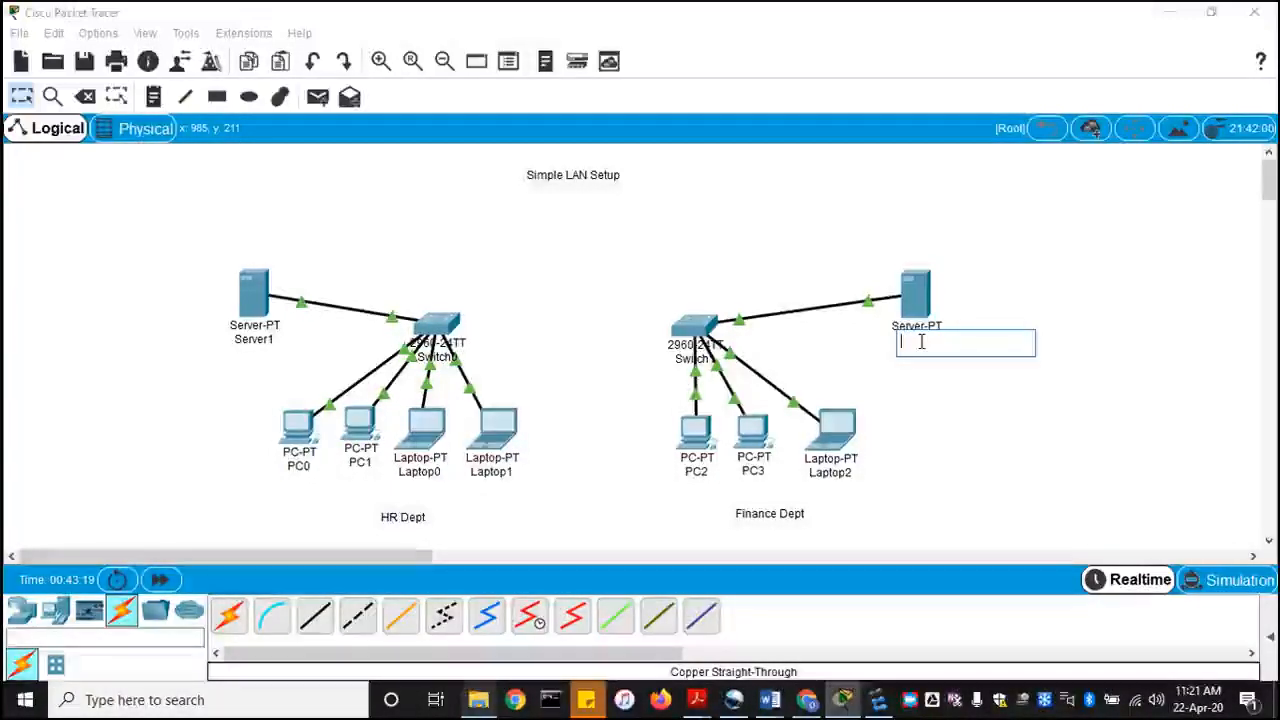
{"action": "type", "text": "Fina"}
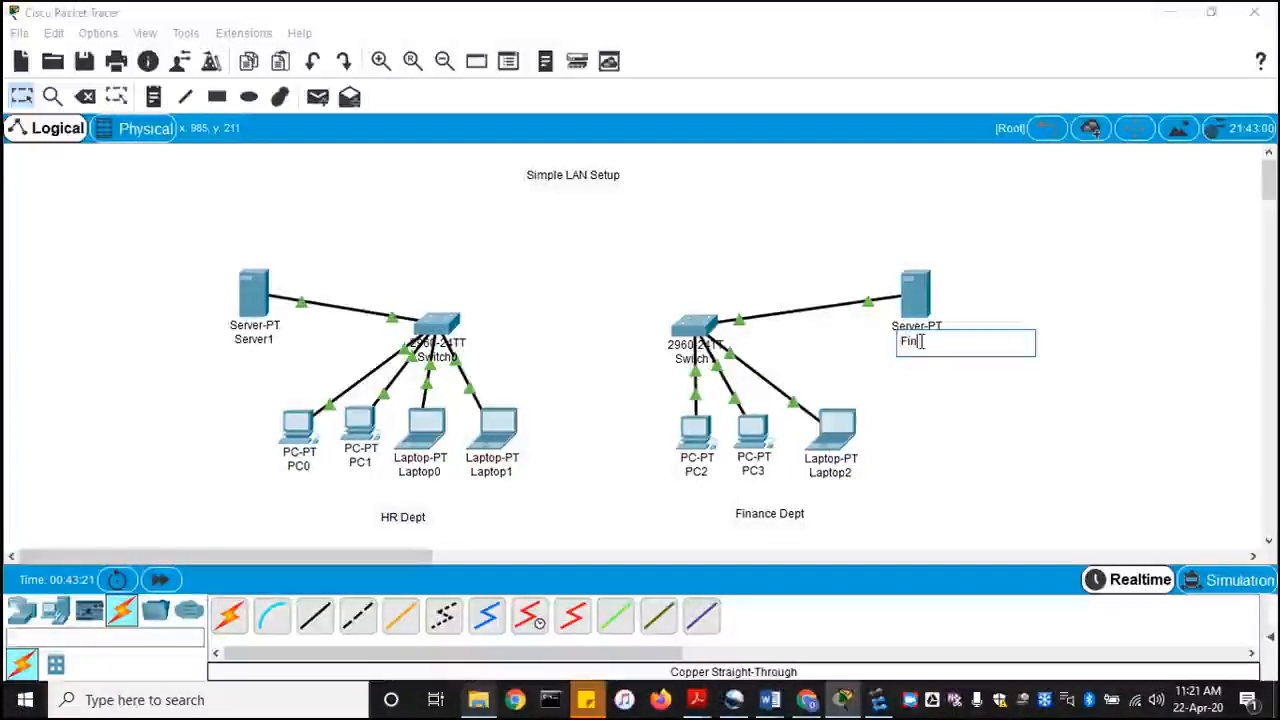
{"action": "type", "text": "vr"}
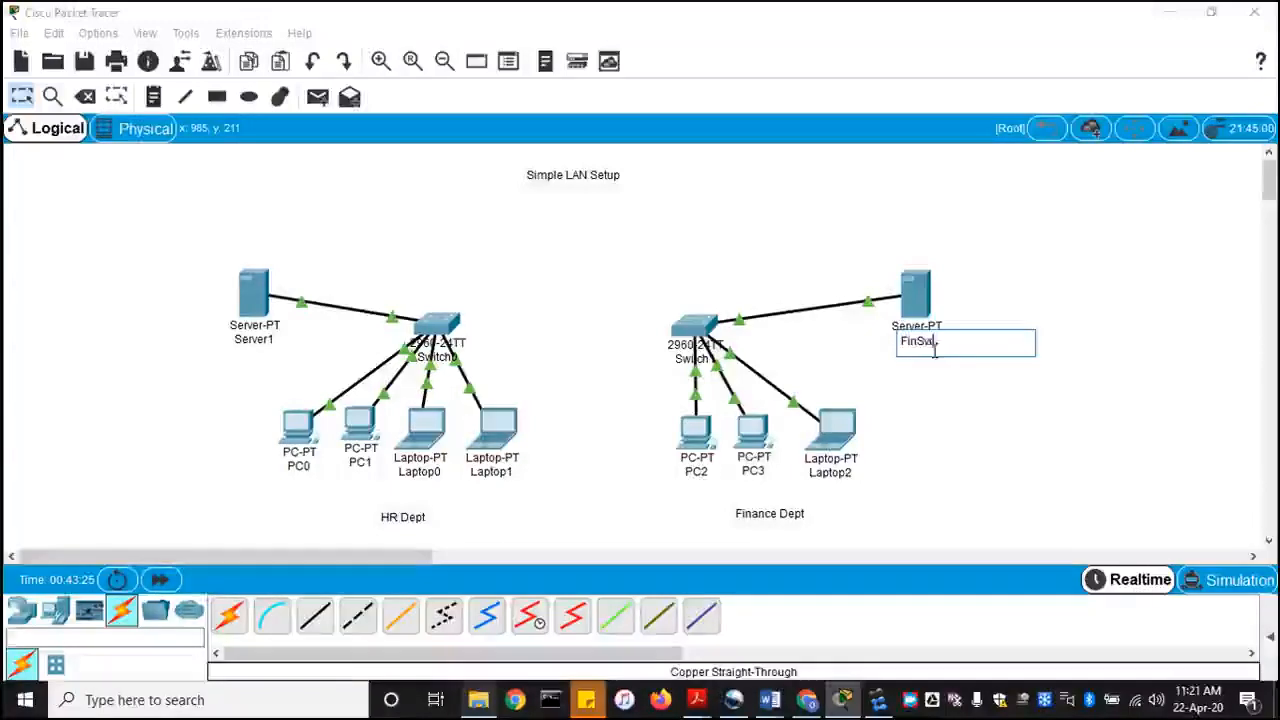
{"action": "left_click", "coordinate": [960, 408]}
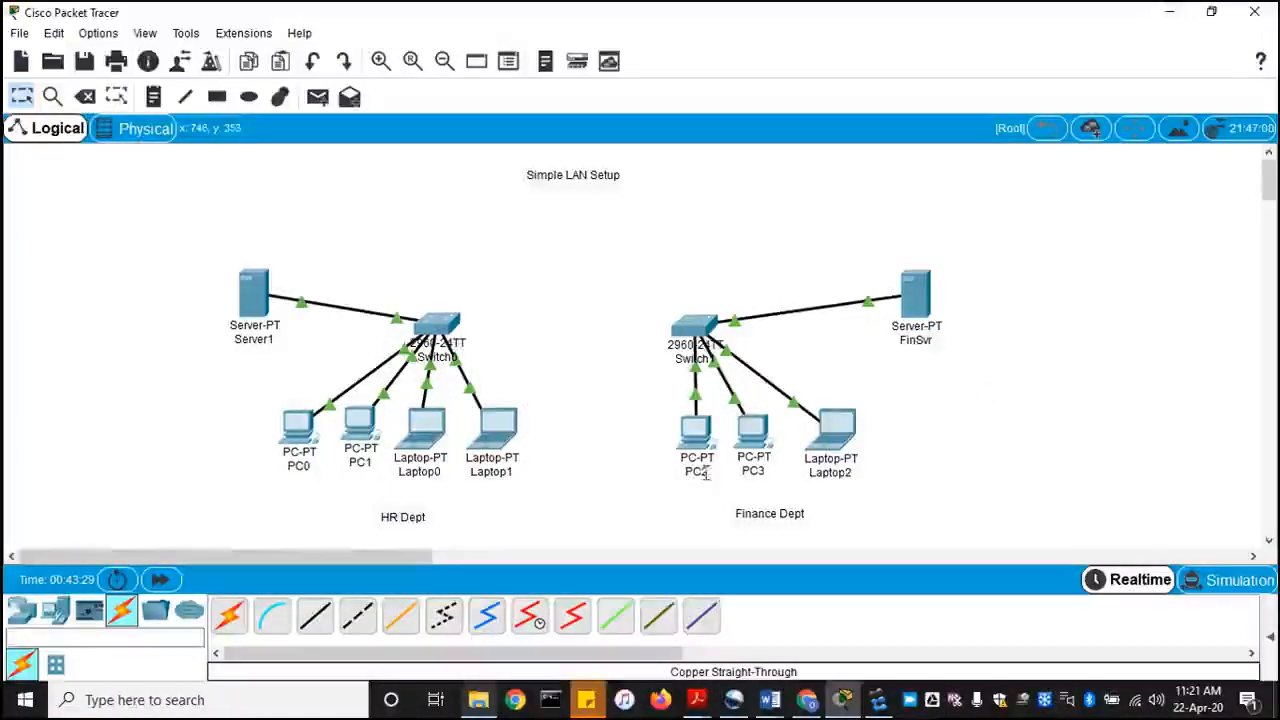
Step: Rename the HR department's server, Server1, as HrSvr
{"action": "mouse_move", "coordinate": [705, 471]}
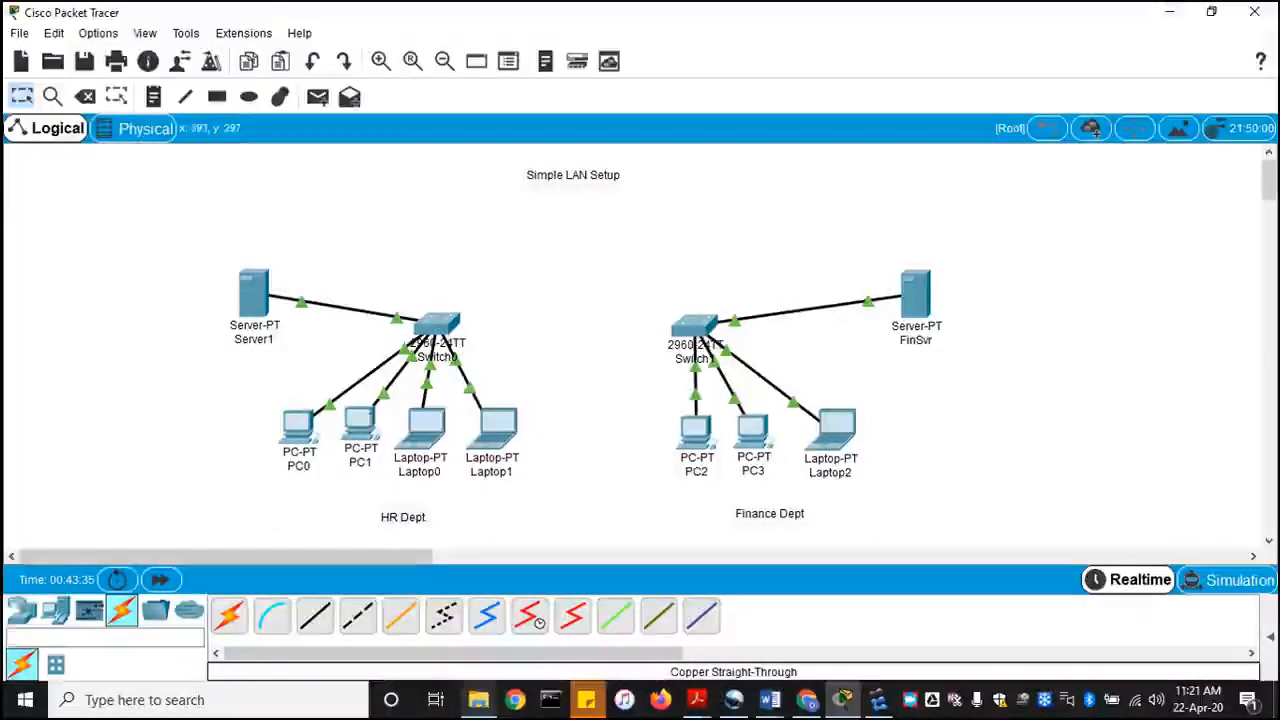
{"action": "left_click", "coordinate": [271, 340]}
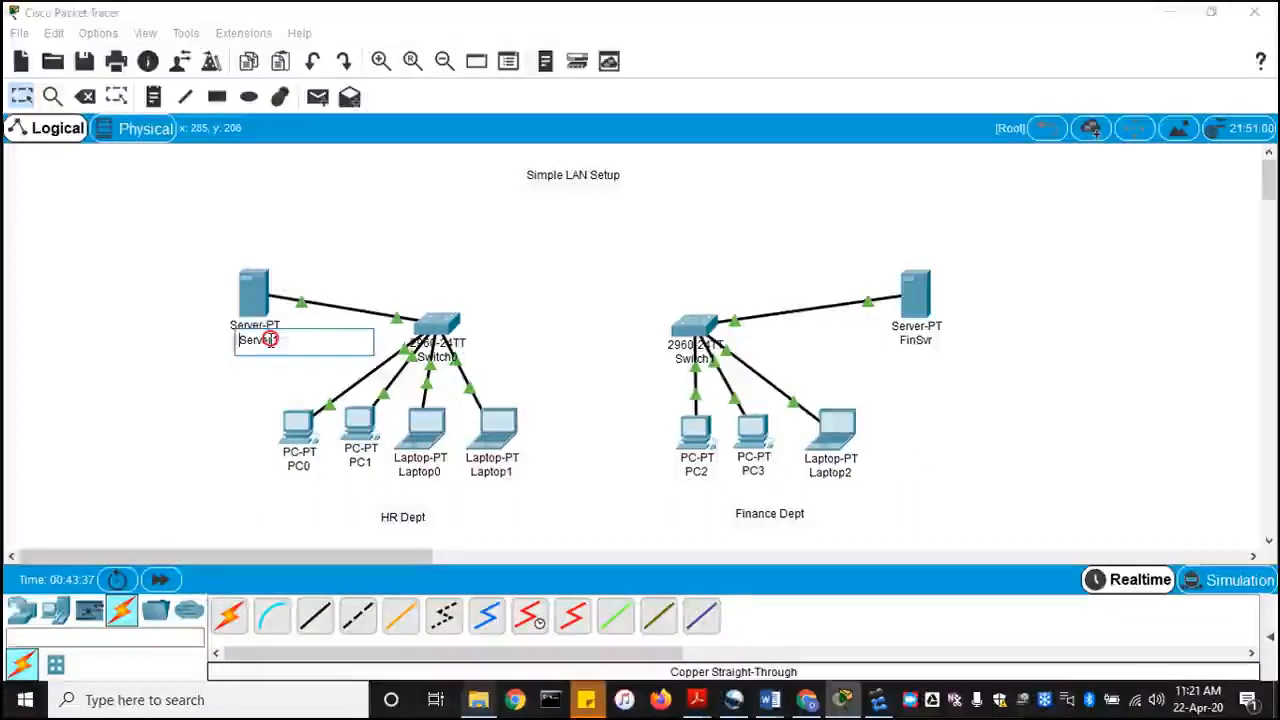
{"action": "key", "text": "Delete"}
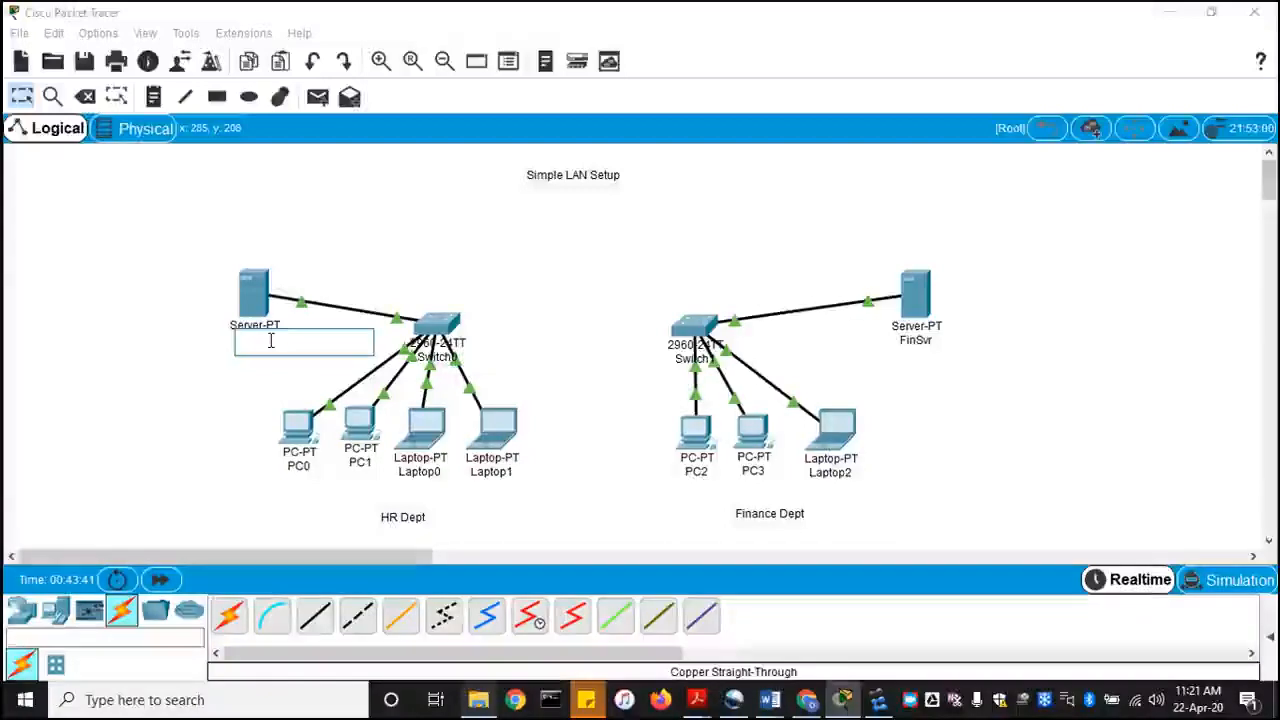
{"action": "type", "text": "H"}
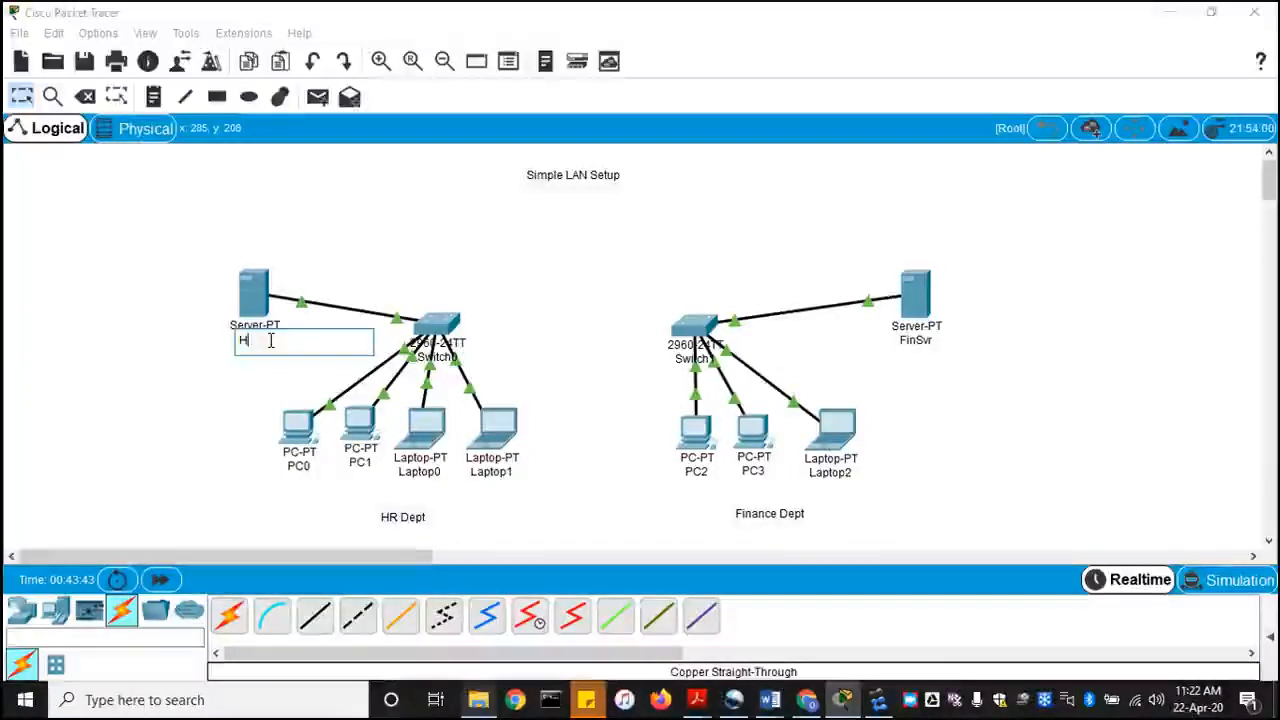
{"action": "type", "text": "R"}
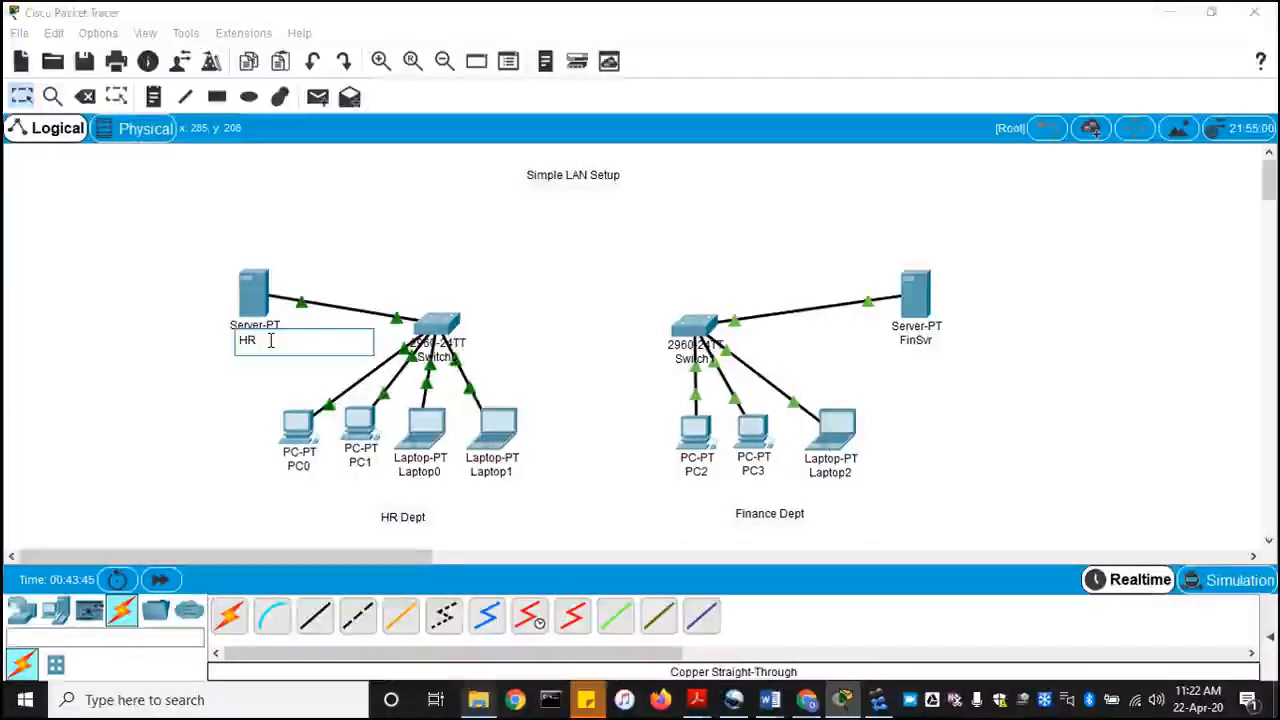
{"action": "key", "text": "BackSpace"}
{"action": "type", "text": "r"}
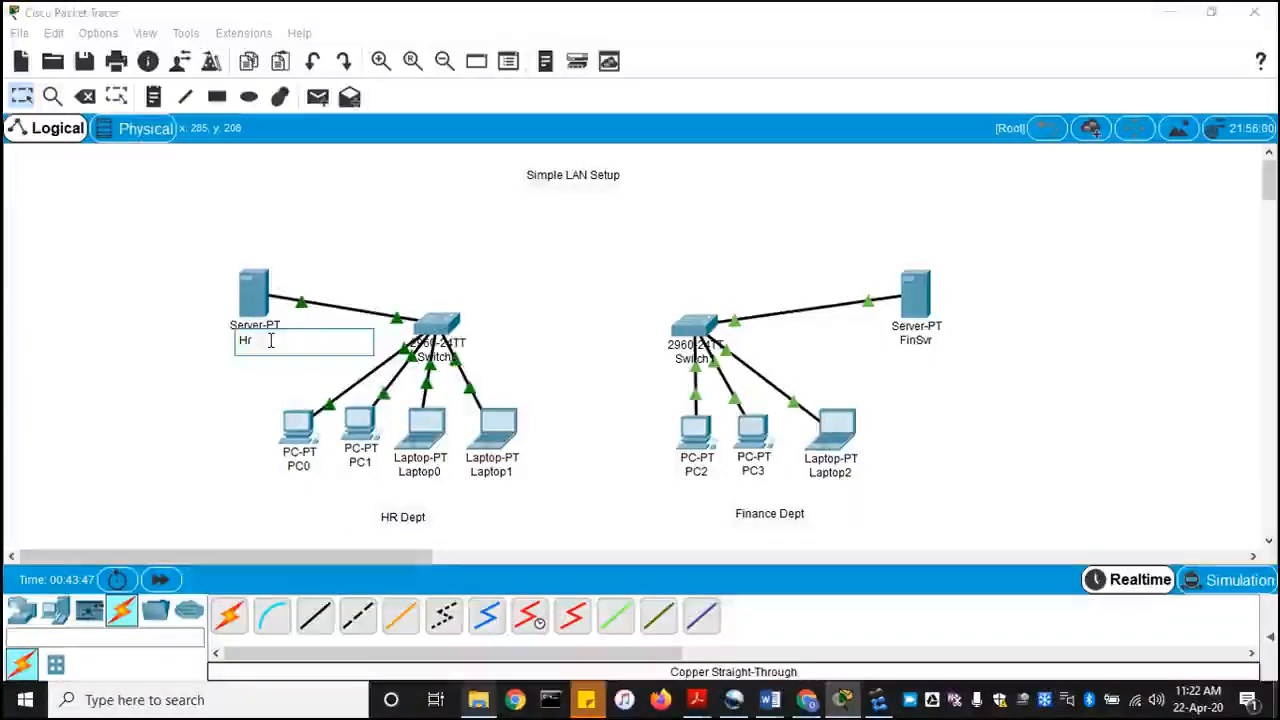
{"action": "type", "text": "Svr"}
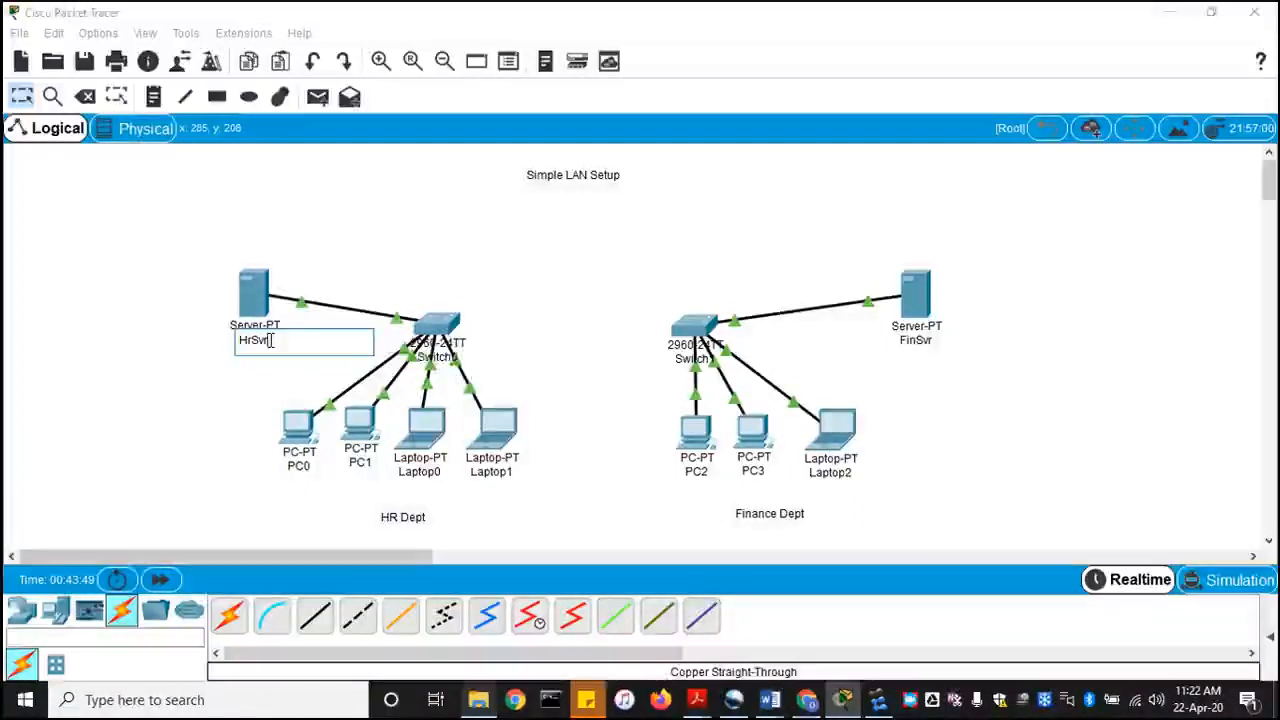
{"action": "left_click", "coordinate": [216, 420]}
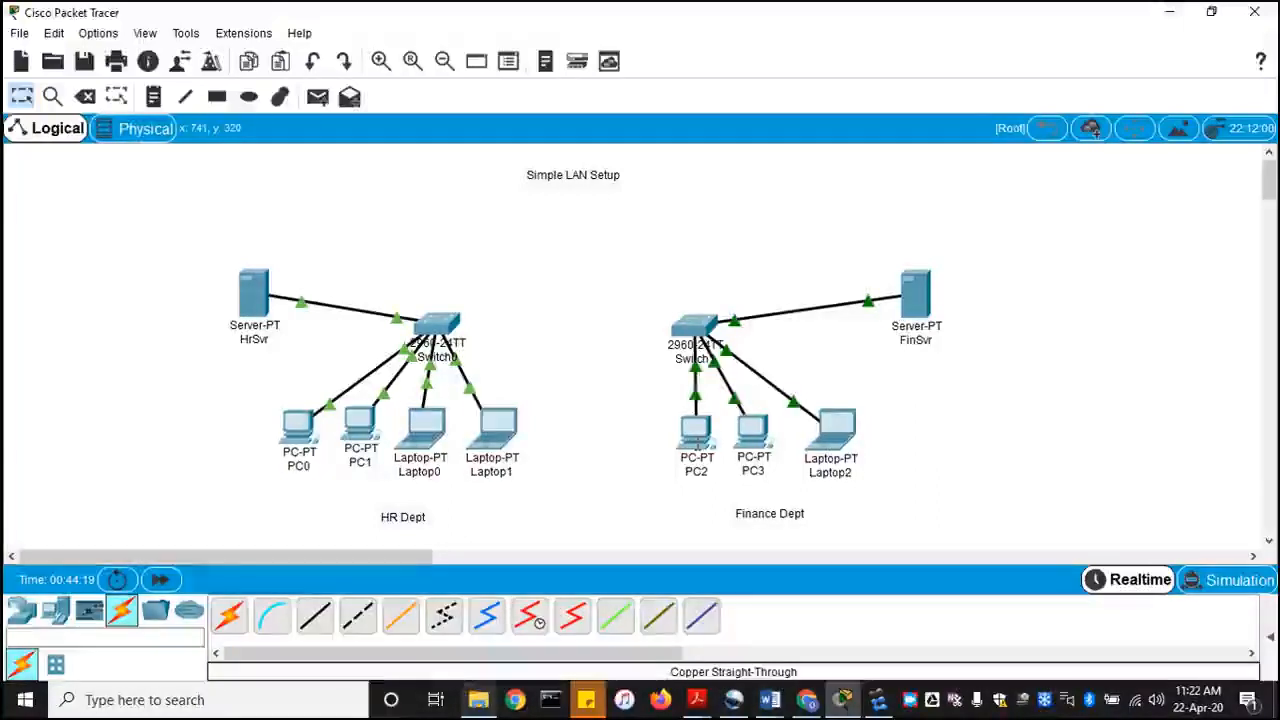
Step: Open PC2's desktop applications
{"action": "mouse_move", "coordinate": [697, 443]}
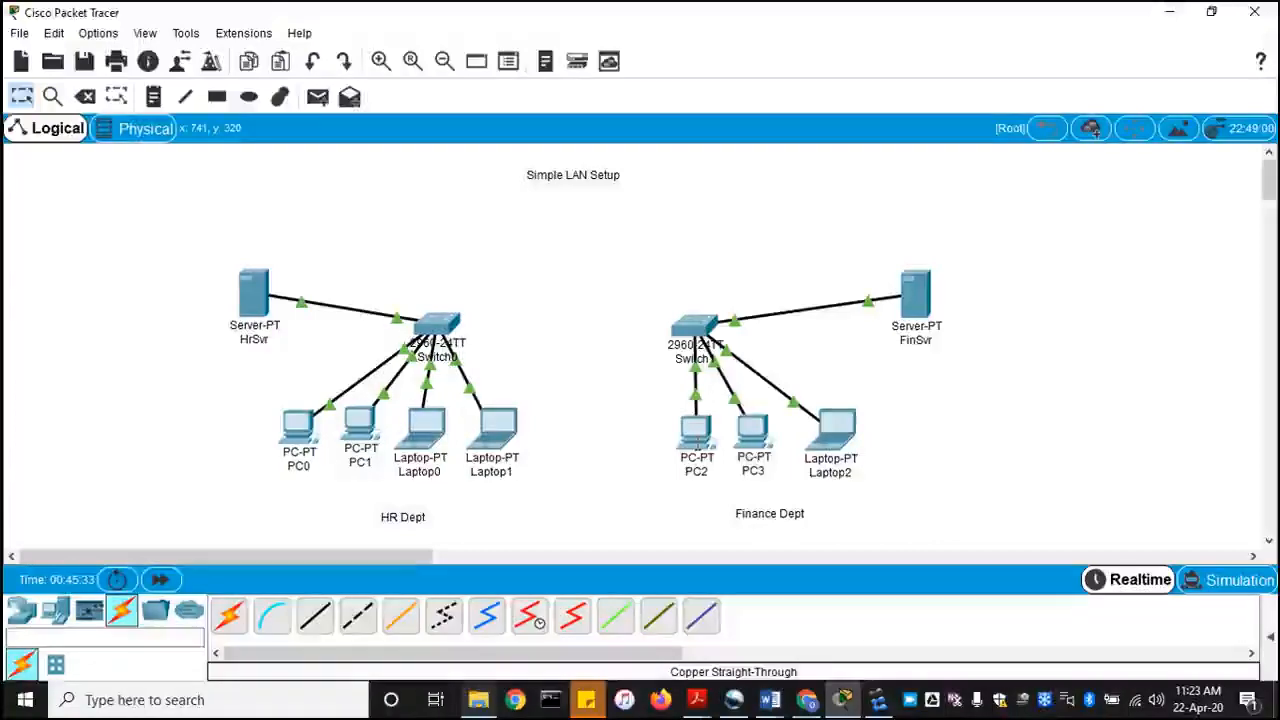
{"action": "left_click", "coordinate": [697, 445]}
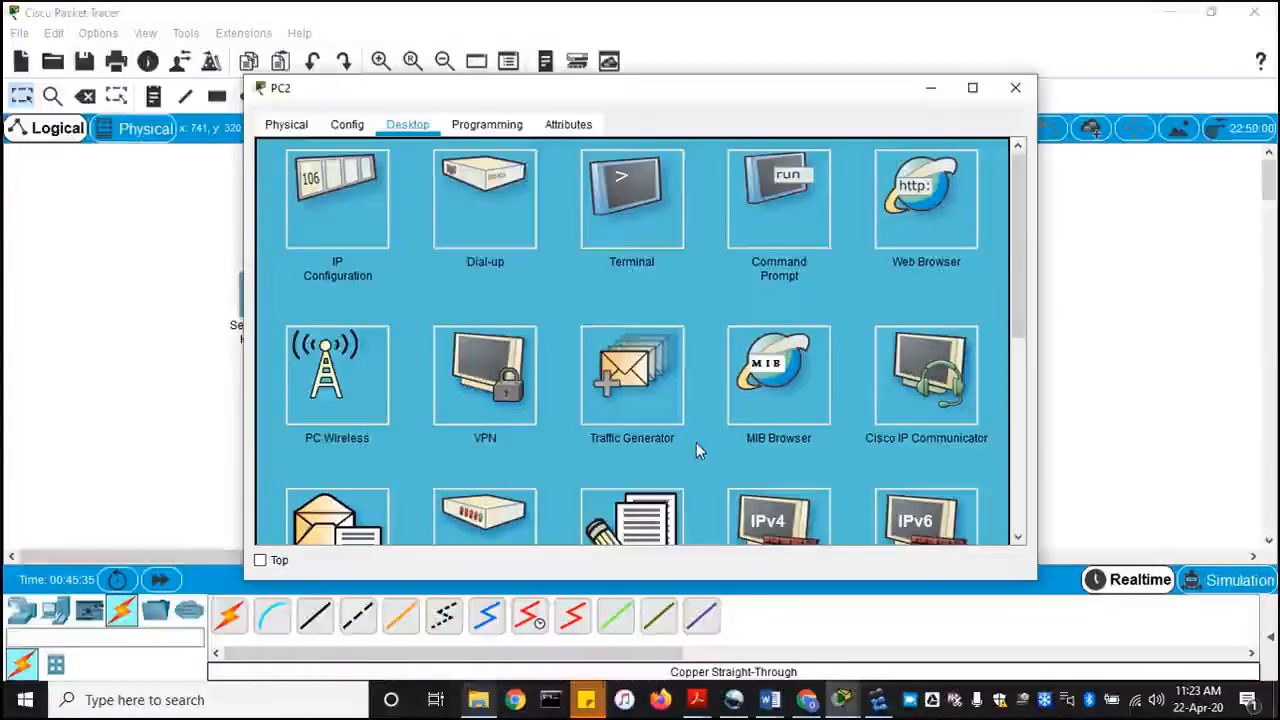